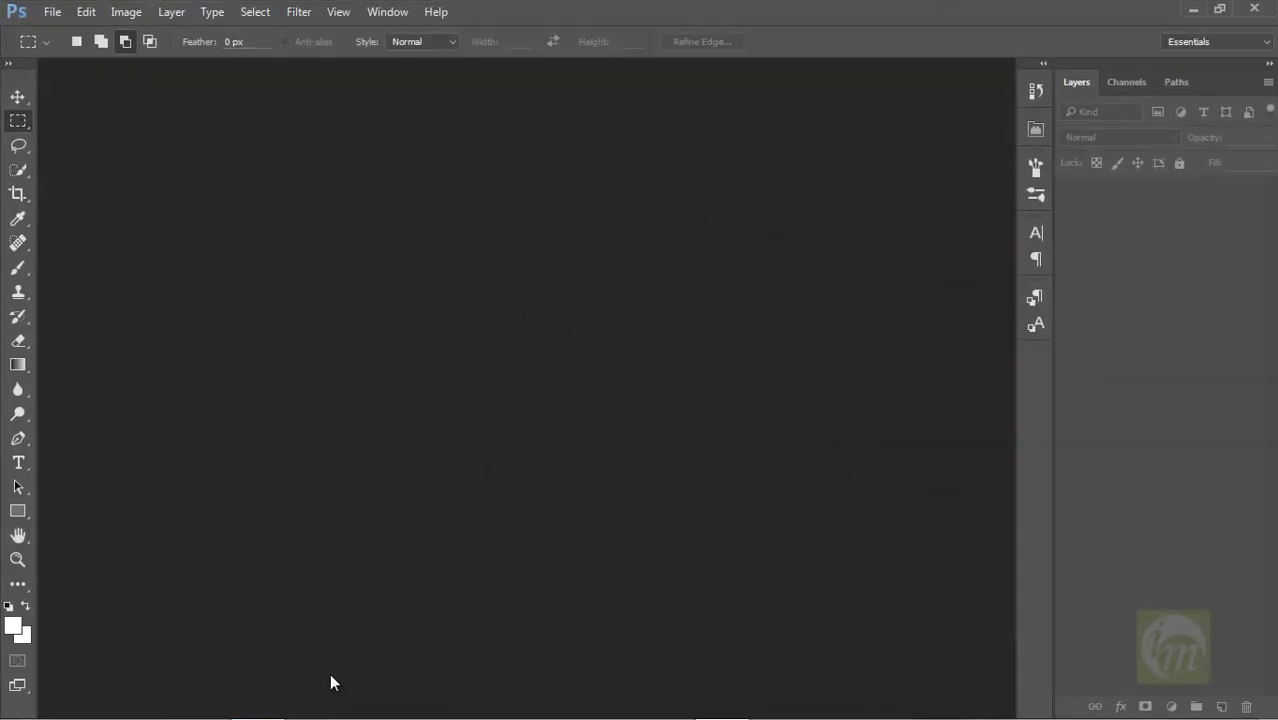
Open the Botox&GelFillersWestCoastLipo-1041x1008 portrait from the fire_water effect folder in the Videos library in Photoshop
left_click(141, 700)
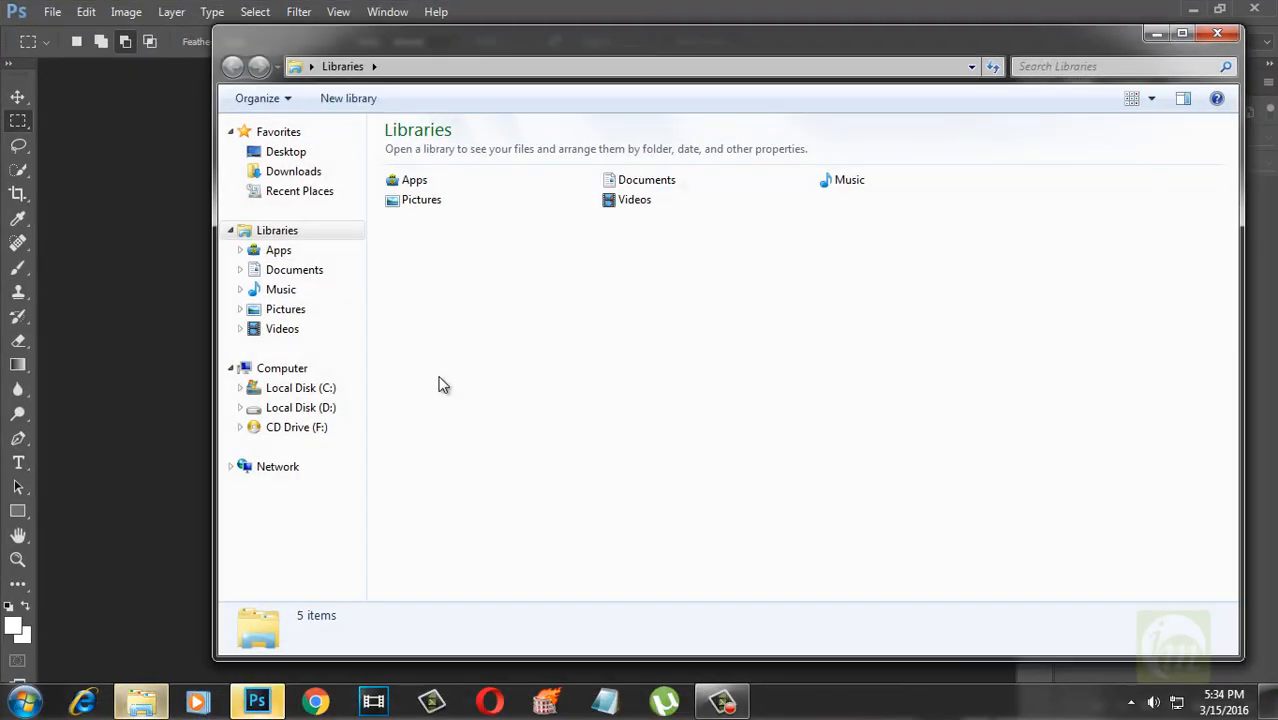
left_click(282, 328)
left_click(452, 227)
left_click_drag(450, 224, 157, 262)
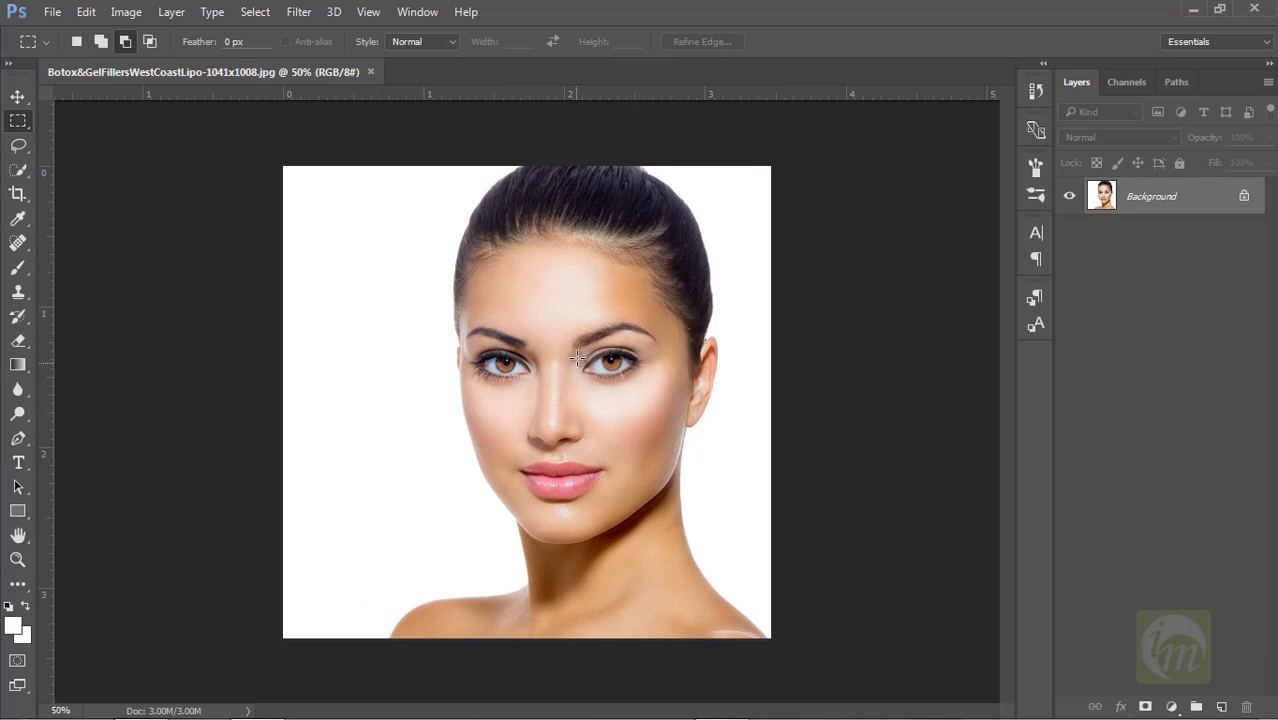
Convert the Background into an editable layer and scale the portrait to about 120%, shifting the face toward the canvas centre
double_click(1172, 205)
left_click(801, 216)
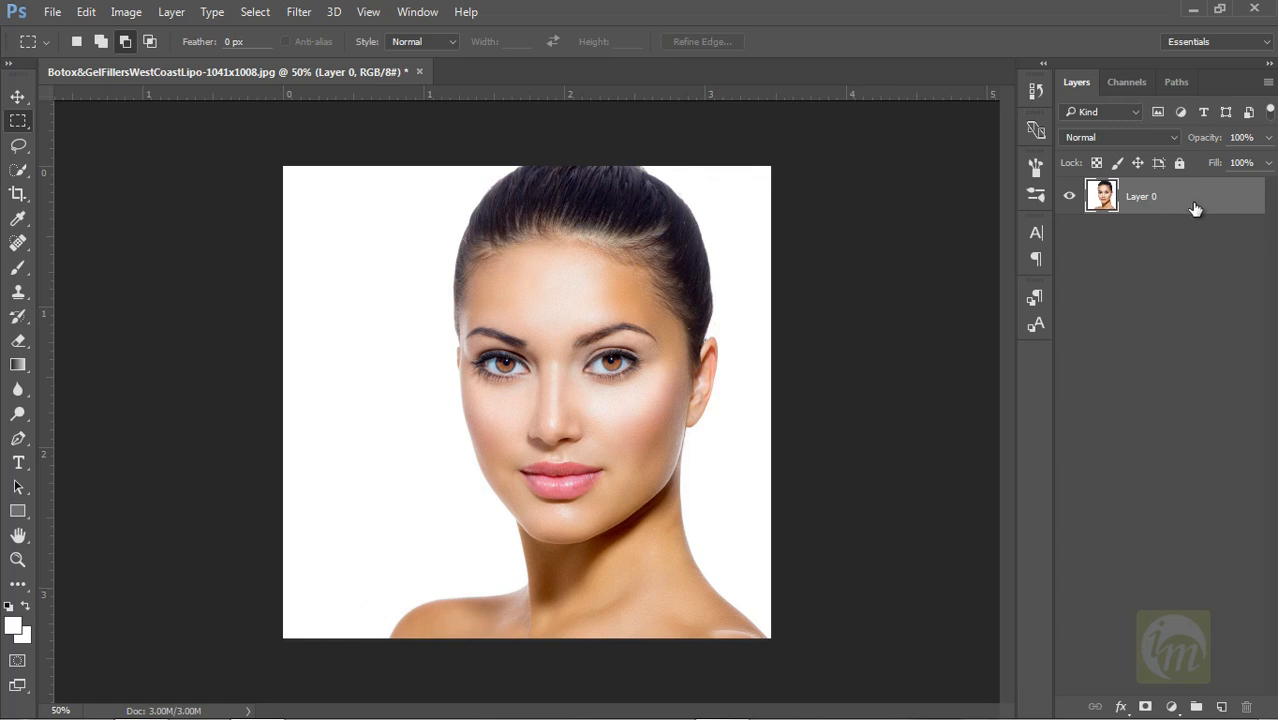
key("ctrl+t")
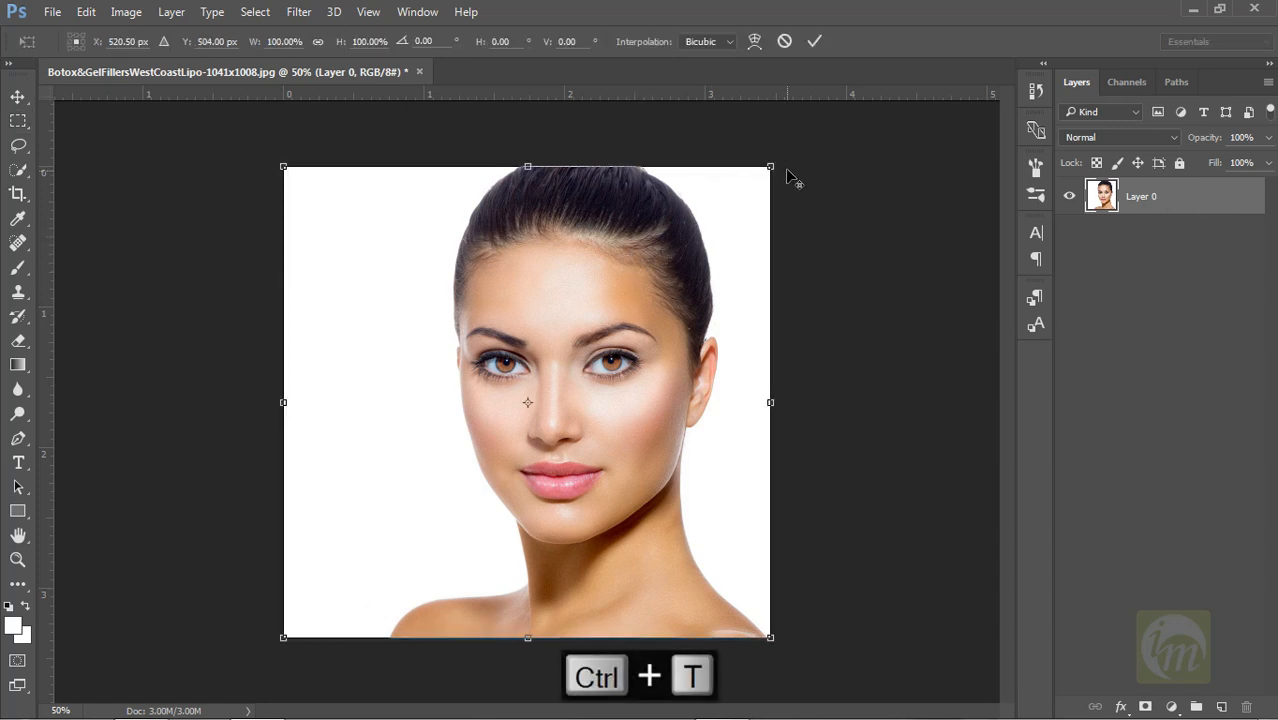
left_click_drag(772, 166, 814, 125)
left_click_drag(655, 324, 604, 331)
left_click_drag(768, 142, 779, 132)
left_click_drag(702, 229, 684, 247)
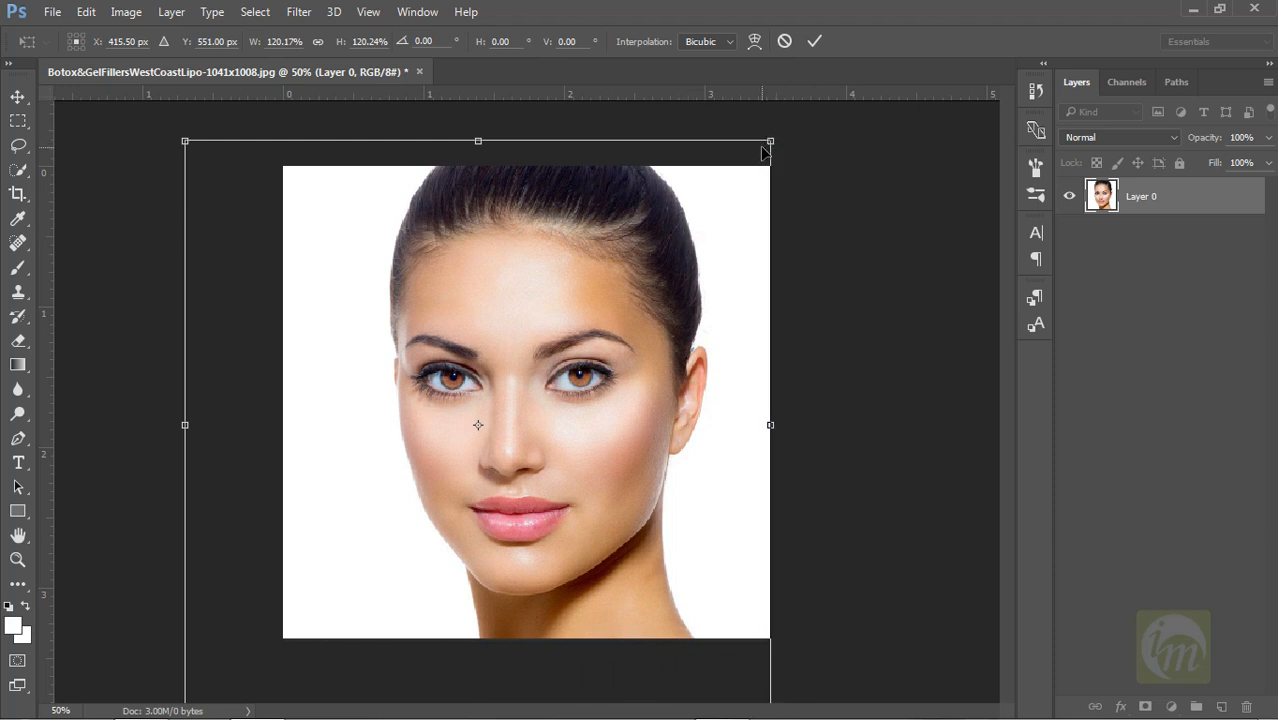
key("m")
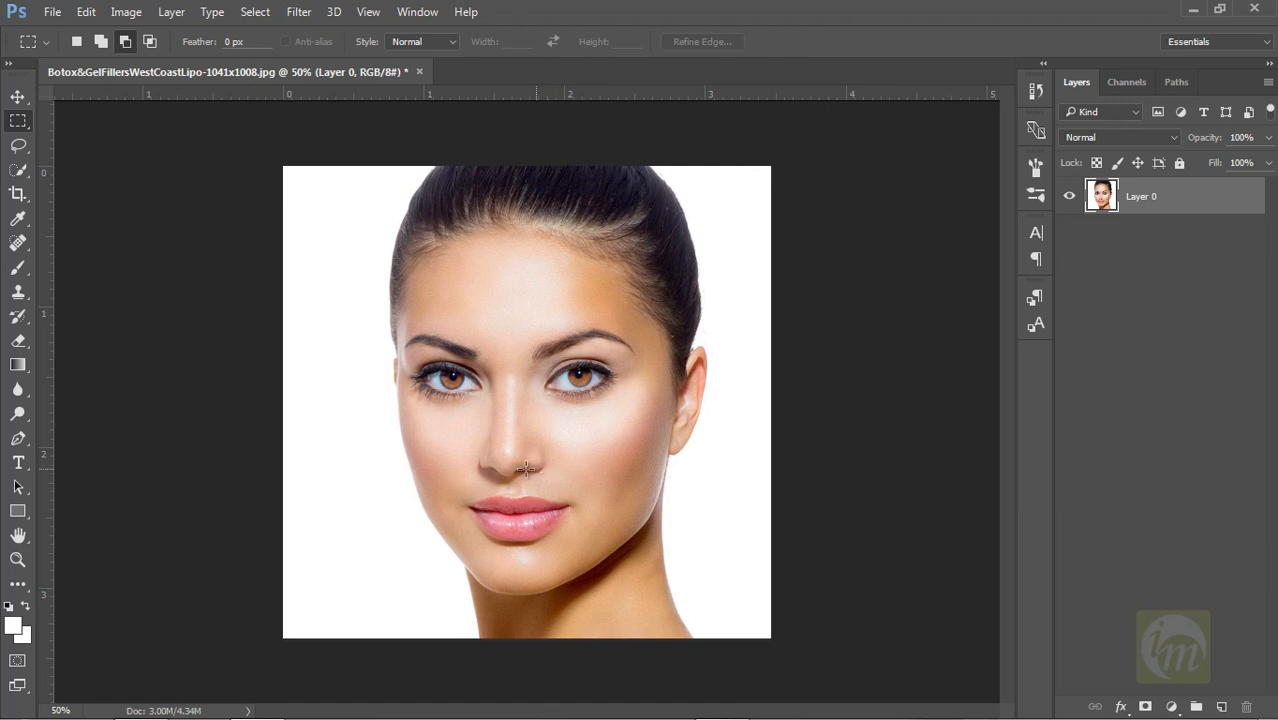
Select the left half of the face with the Rectangular Marquee, split along the nose, and copy it to a new layer
right_click(17, 124)
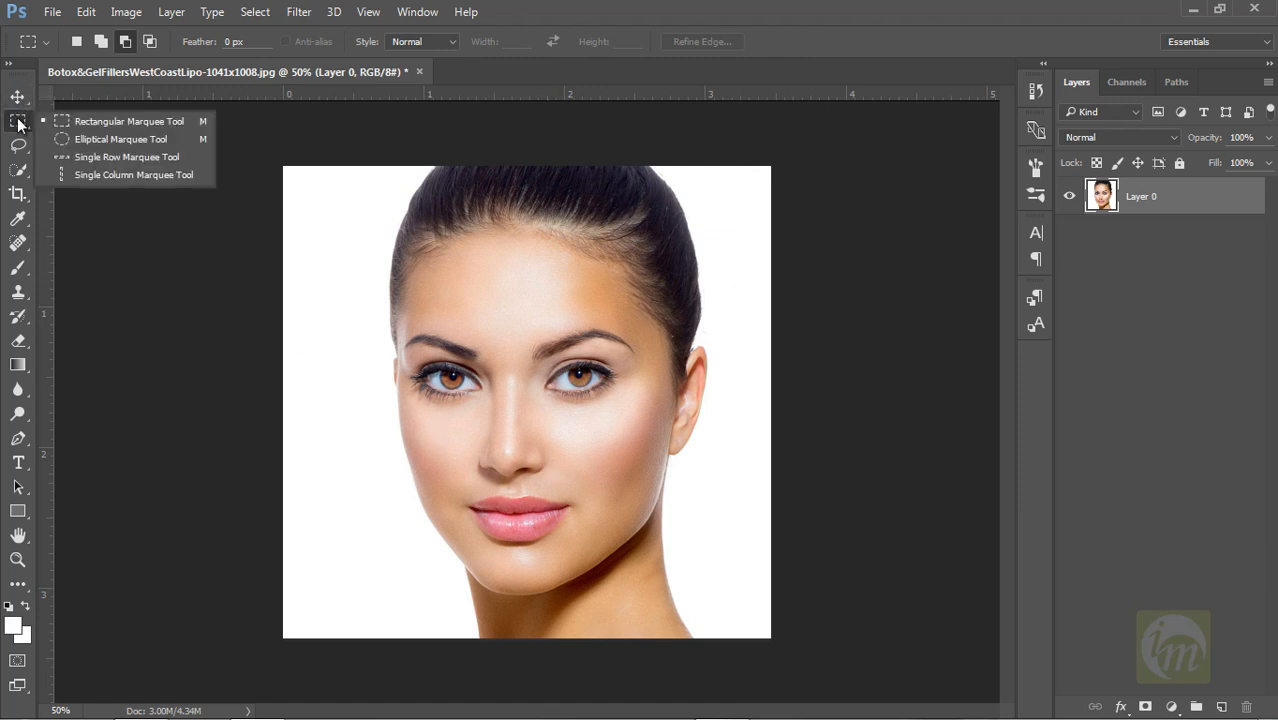
left_click(90, 120)
left_click_drag(283, 166, 510, 650)
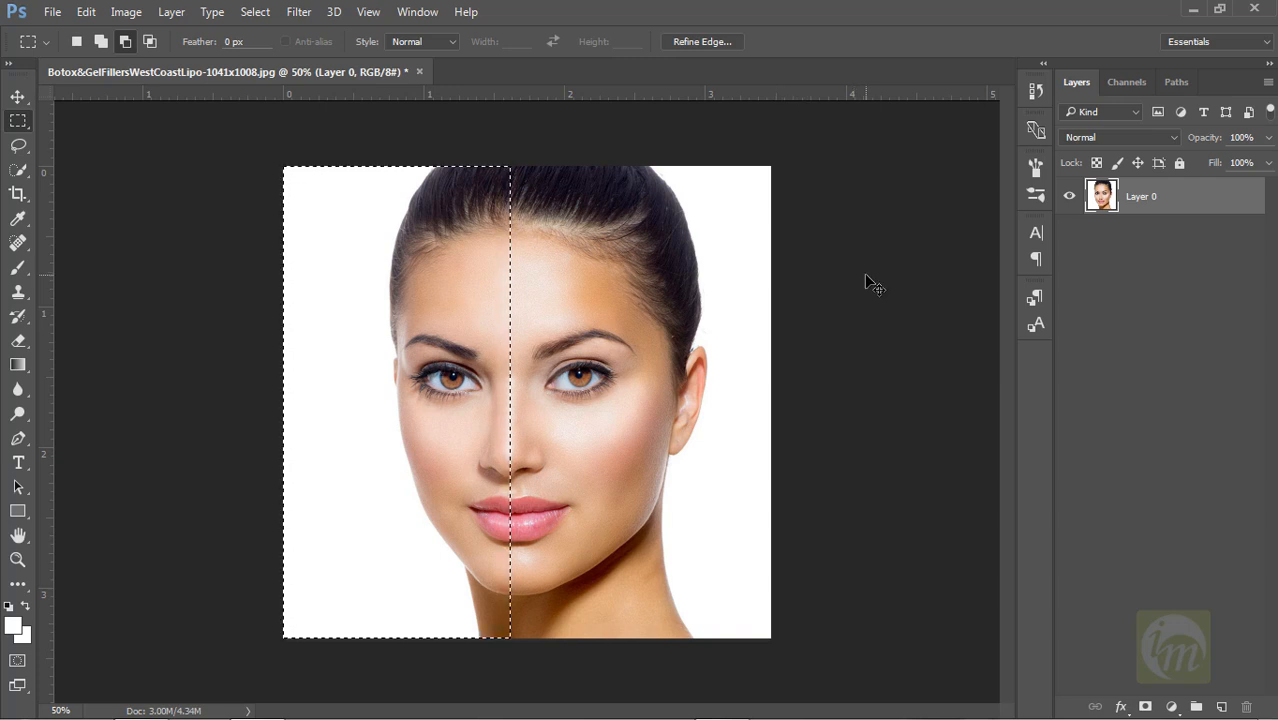
key("ctrl+j")
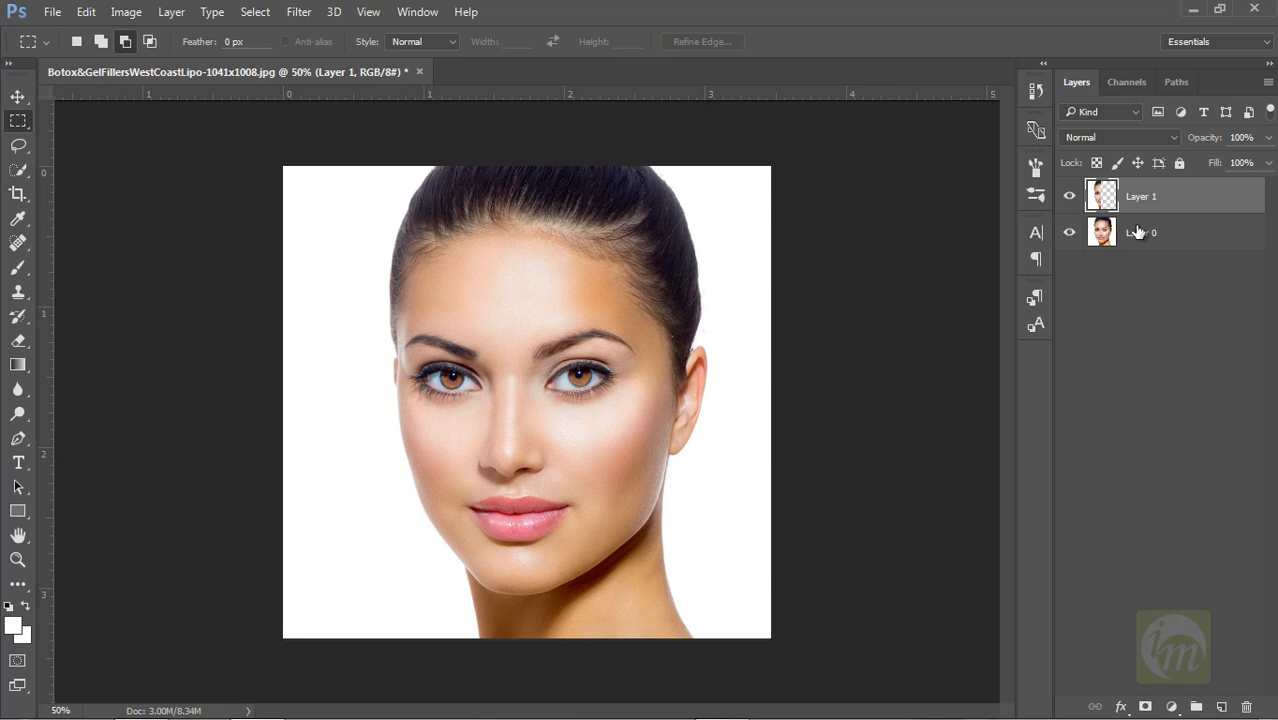
Apply Color Balance to Layer 1 with red at +100 in the midtones, strongly raised in the shadows, and +22 in the highlights
left_click(126, 12)
mouse_move(231, 60)
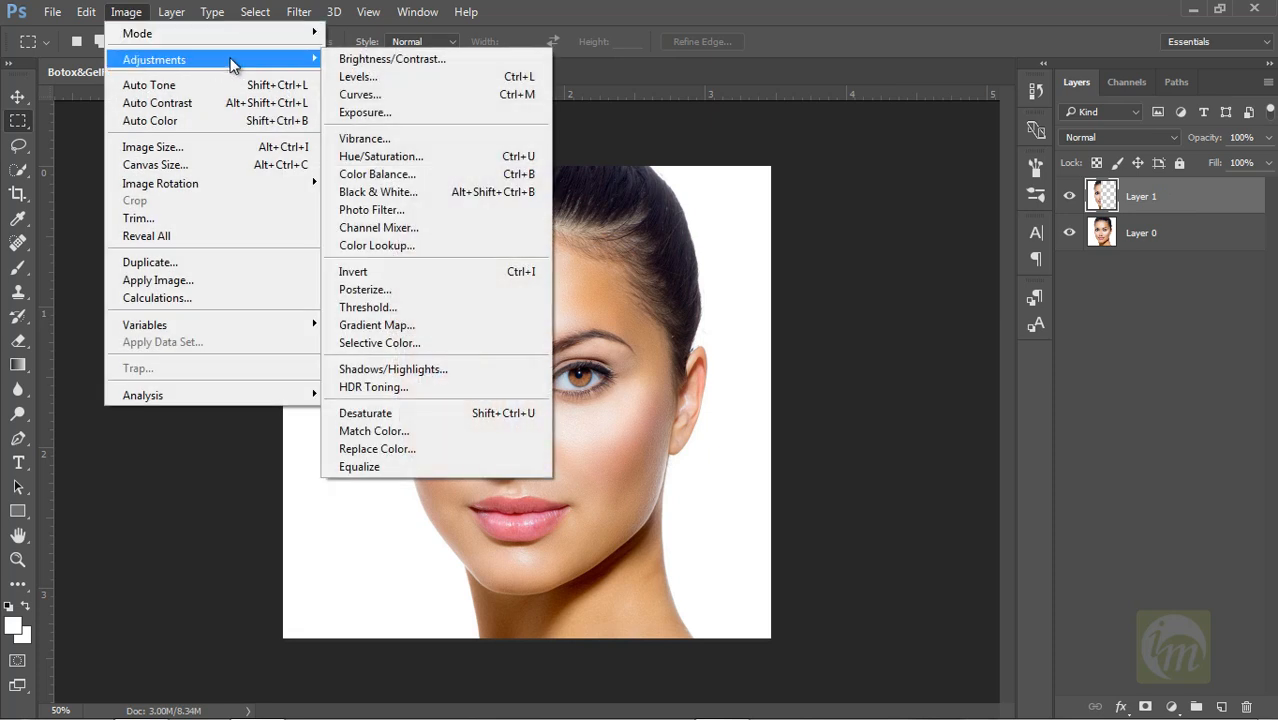
left_click(404, 176)
left_click_drag(847, 365, 886, 365)
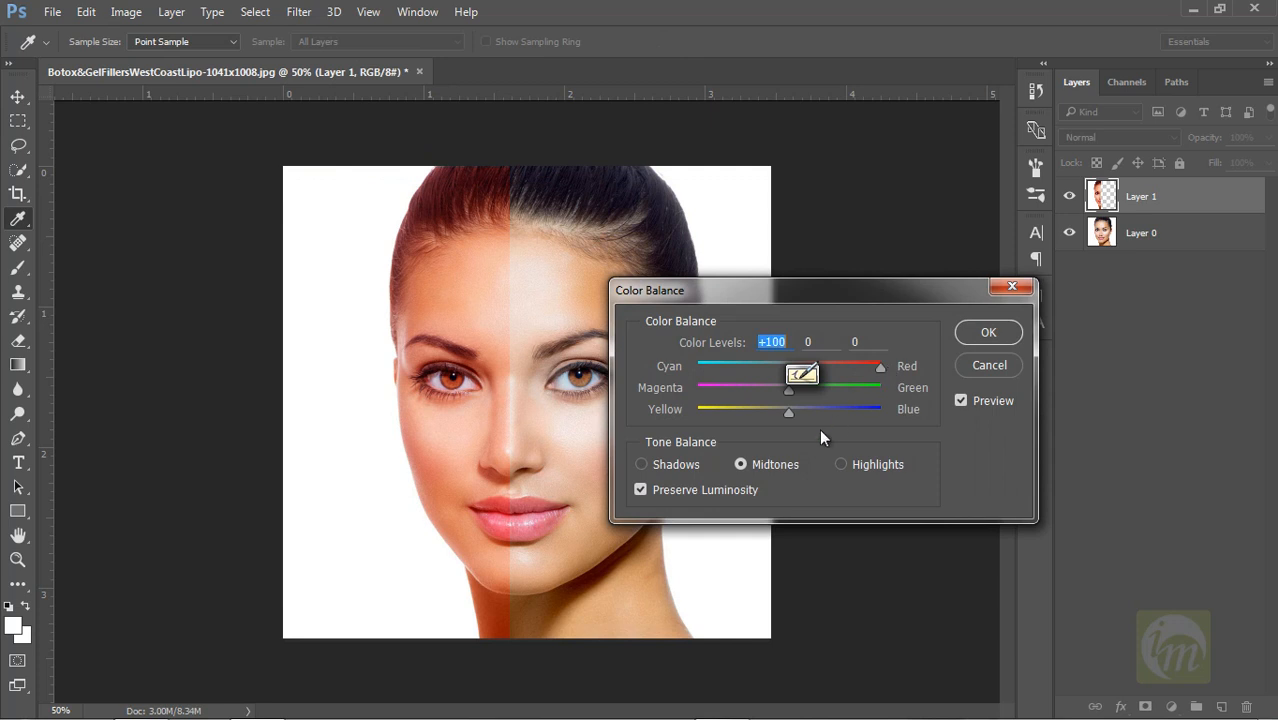
left_click(650, 464)
left_click_drag(851, 363, 880, 363)
left_click(861, 466)
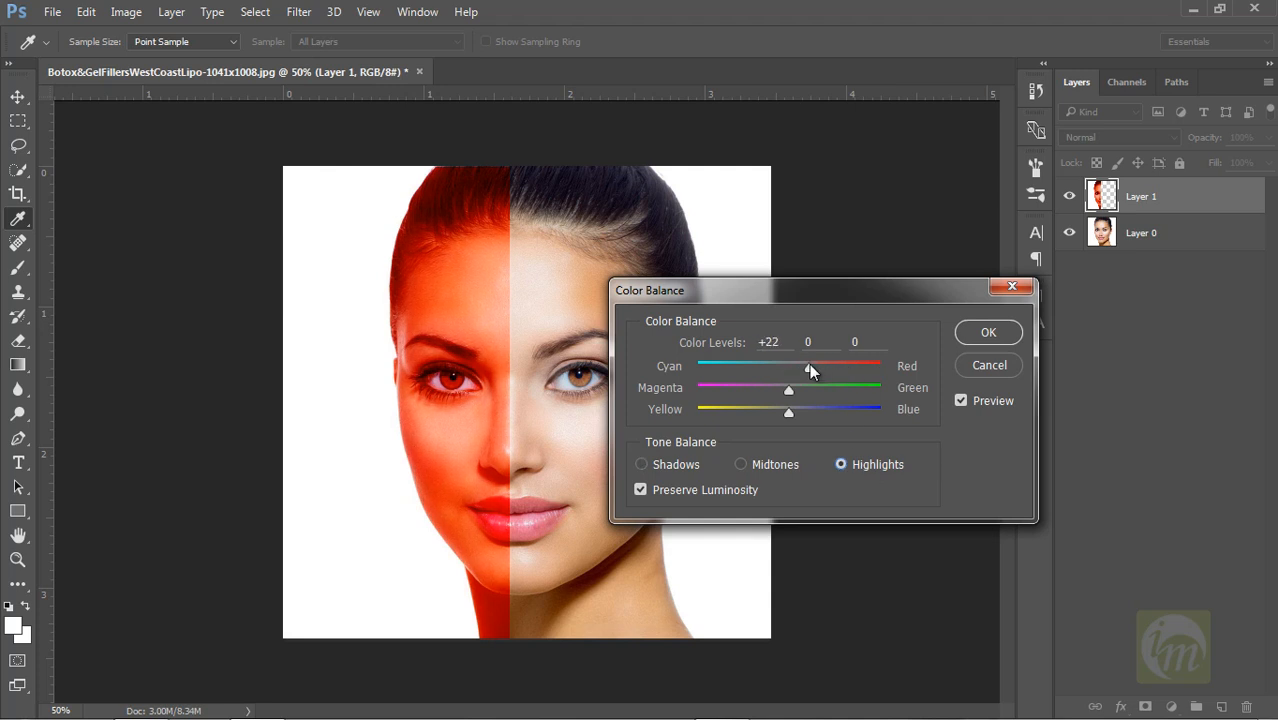
left_click_drag(807, 366, 807, 366)
left_click(976, 332)
Start a Color Balance adjustment on Layer 0 with midtones at -100 cyan and +100 blue
left_click(1157, 234)
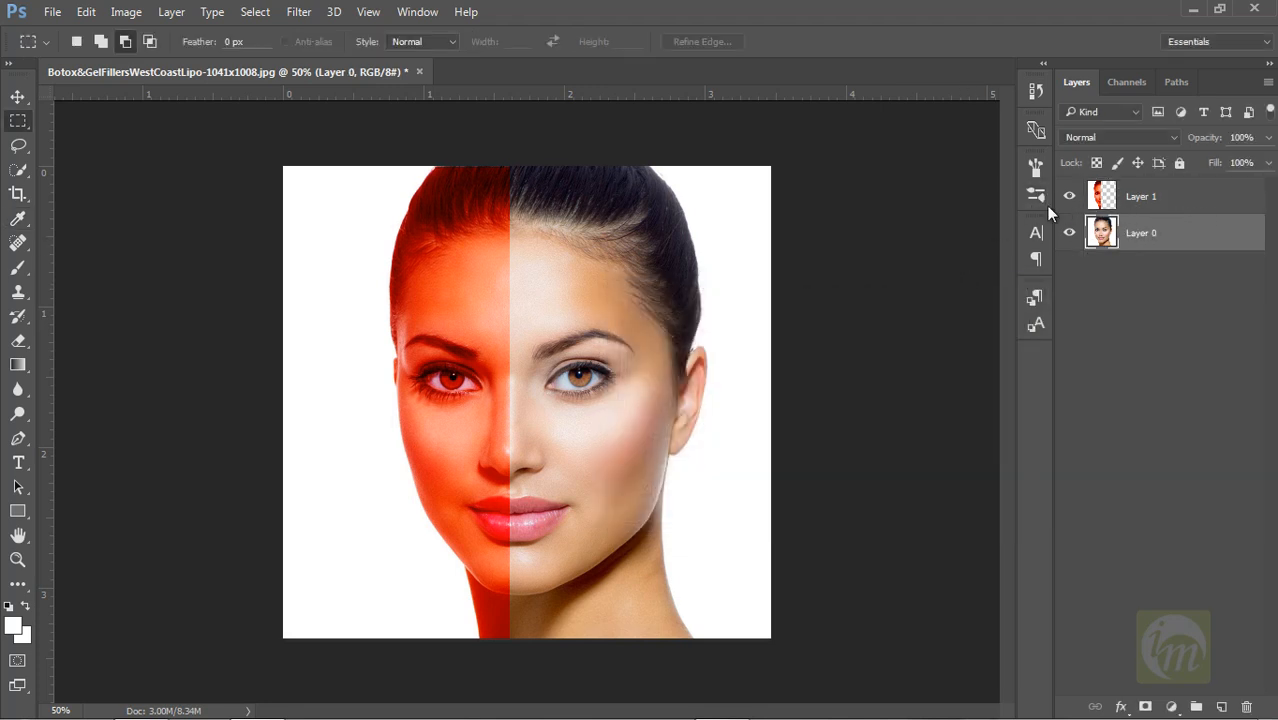
left_click(126, 12)
mouse_move(158, 62)
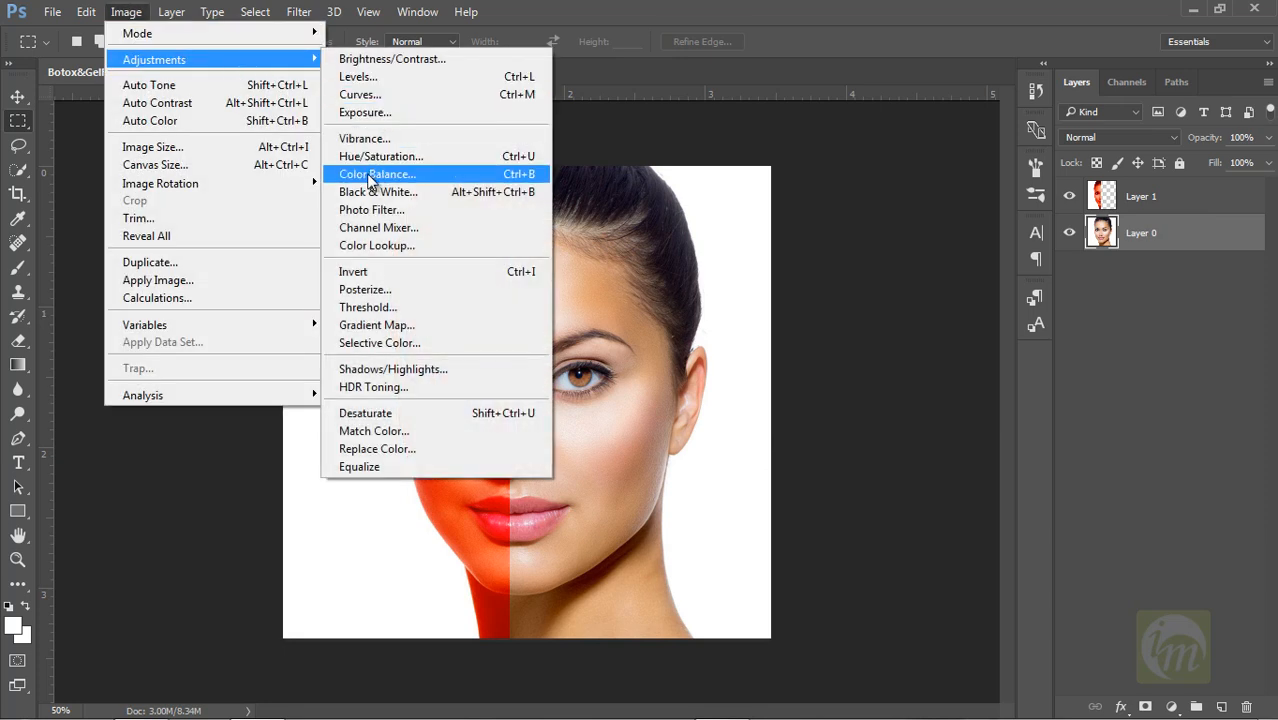
left_click(530, 178)
left_click_drag(757, 298, 928, 188)
left_click_drag(946, 263, 835, 259)
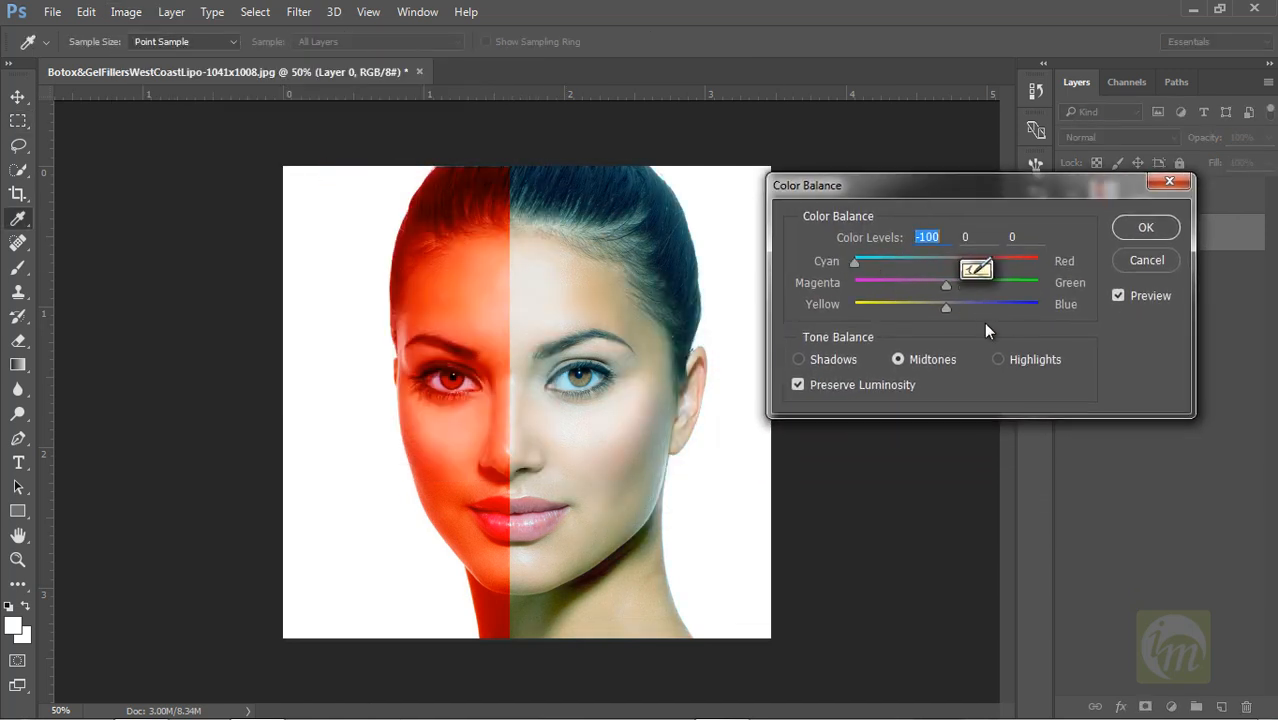
left_click_drag(1031, 309, 1050, 304)
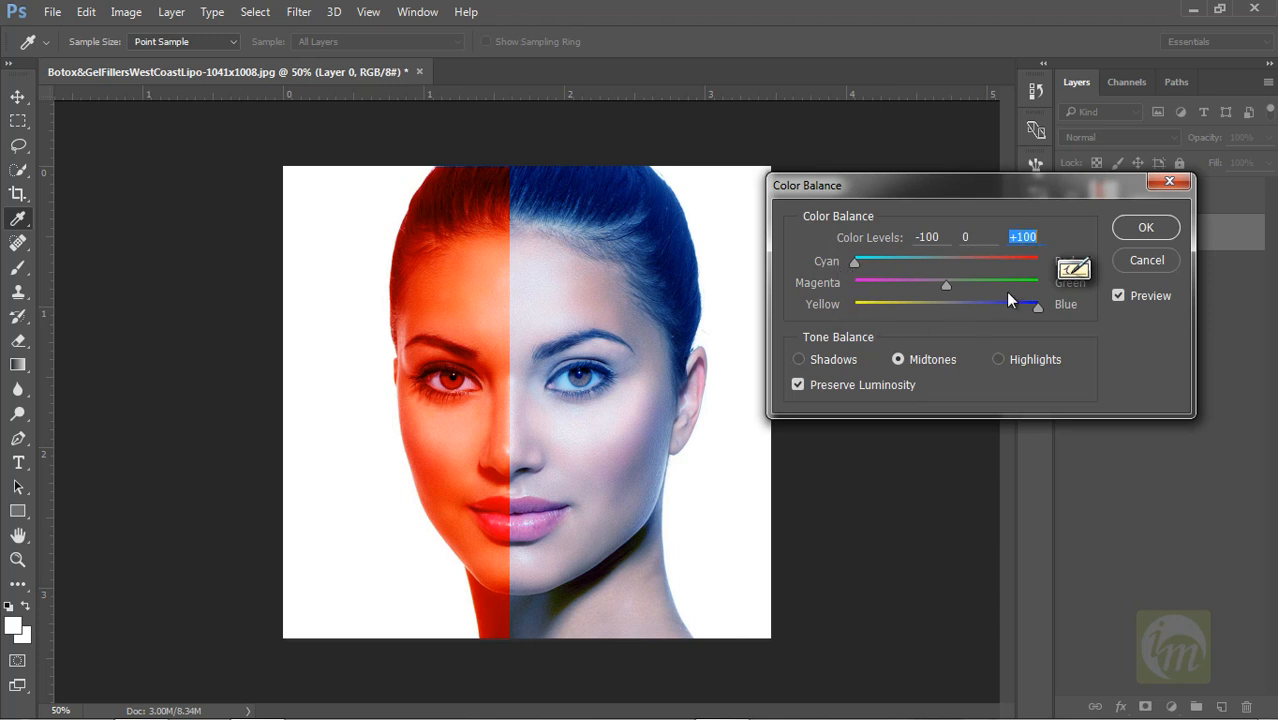
Set the Color Balance shadows to -100 cyan and +60 blue and apply the adjustment
left_click(827, 362)
left_click_drag(945, 262, 854, 263)
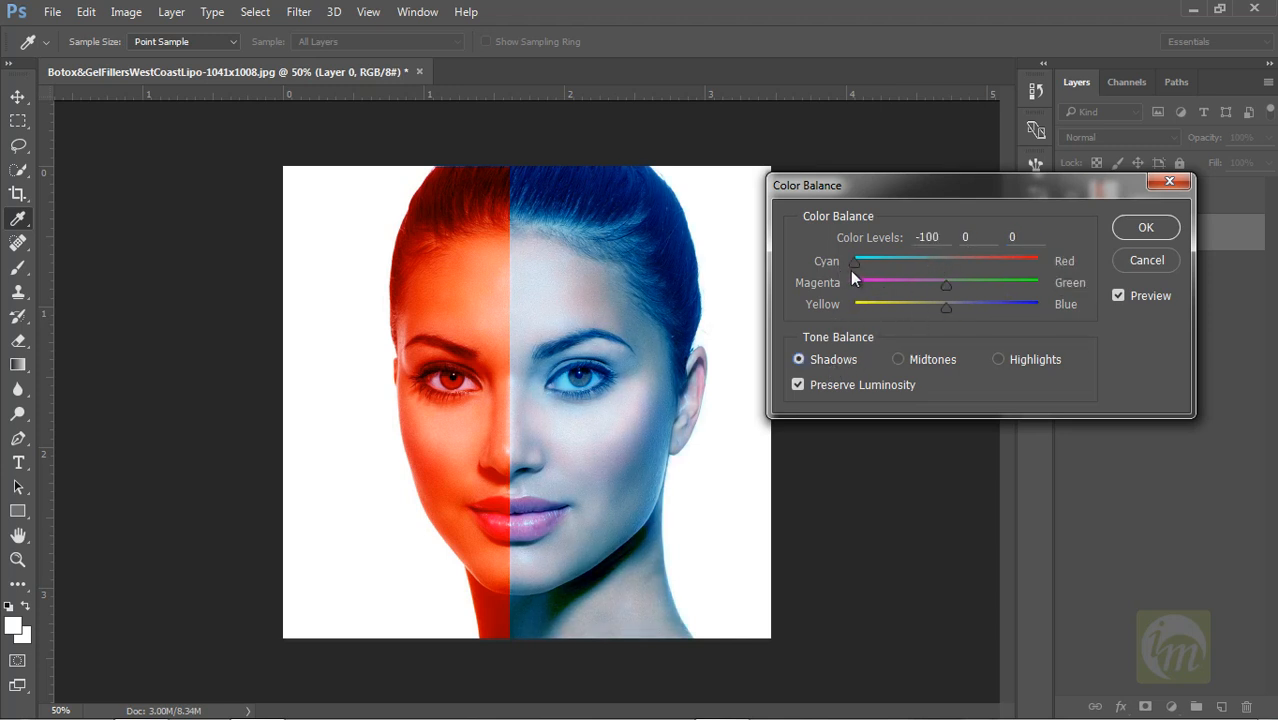
left_click_drag(948, 308, 1001, 308)
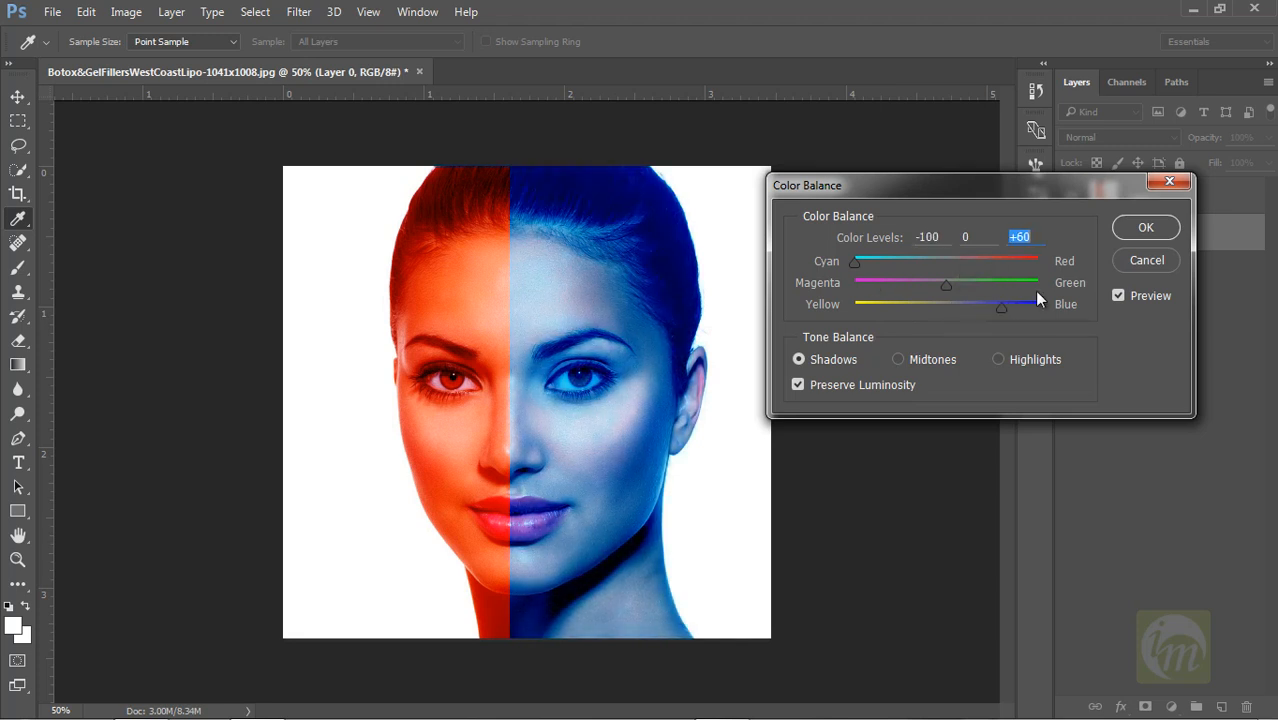
left_click(1146, 228)
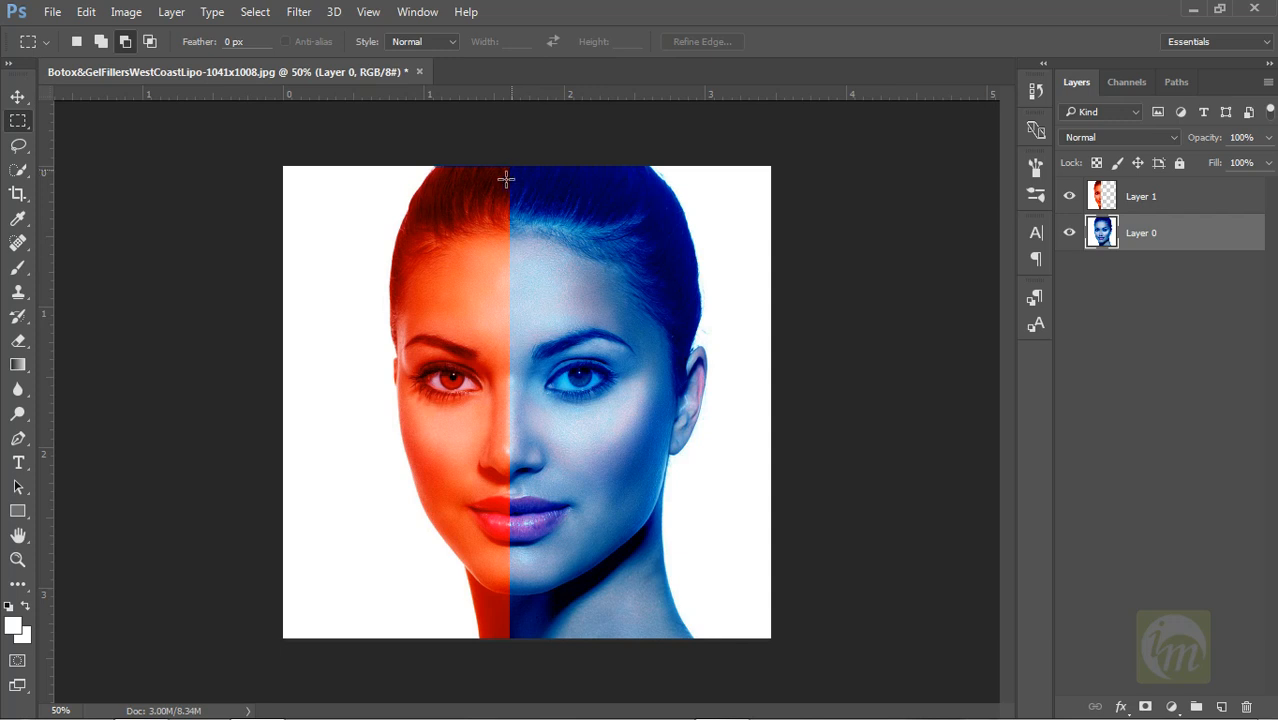
Place the misc_fire_element PNG from the fire_water effect folder into the portrait document
left_click(150, 703)
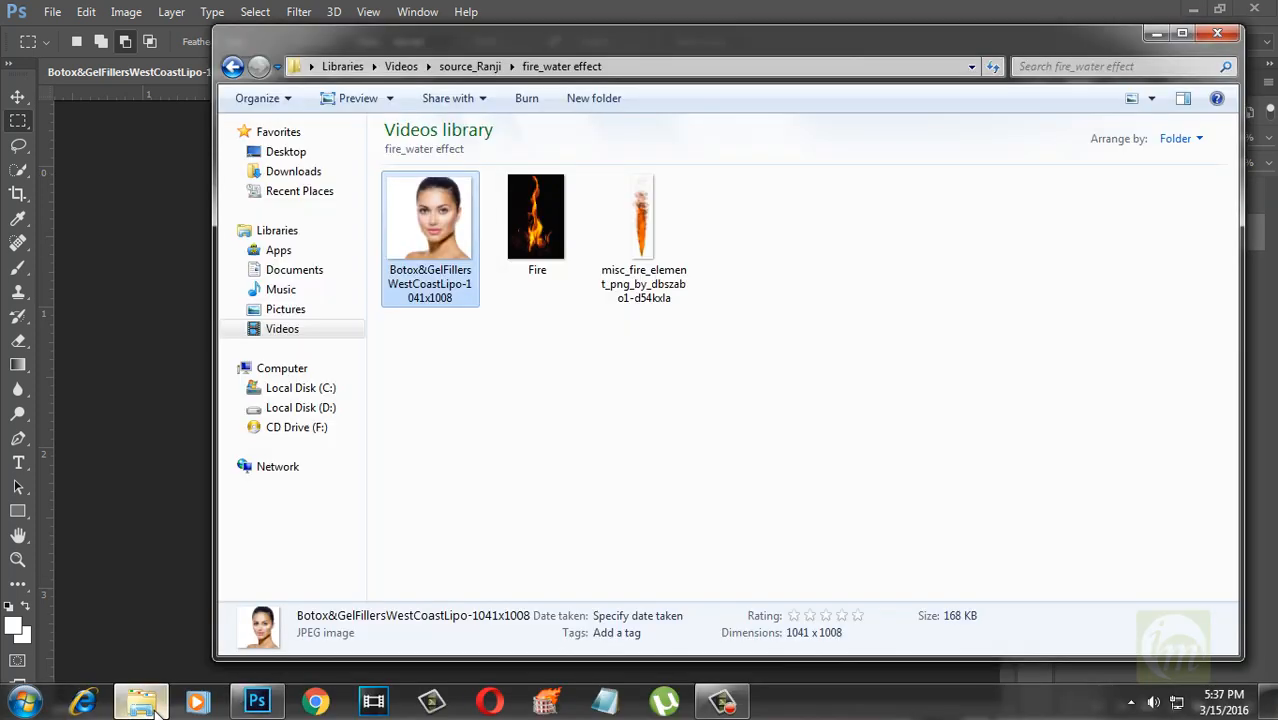
left_click_drag(636, 238, 158, 383)
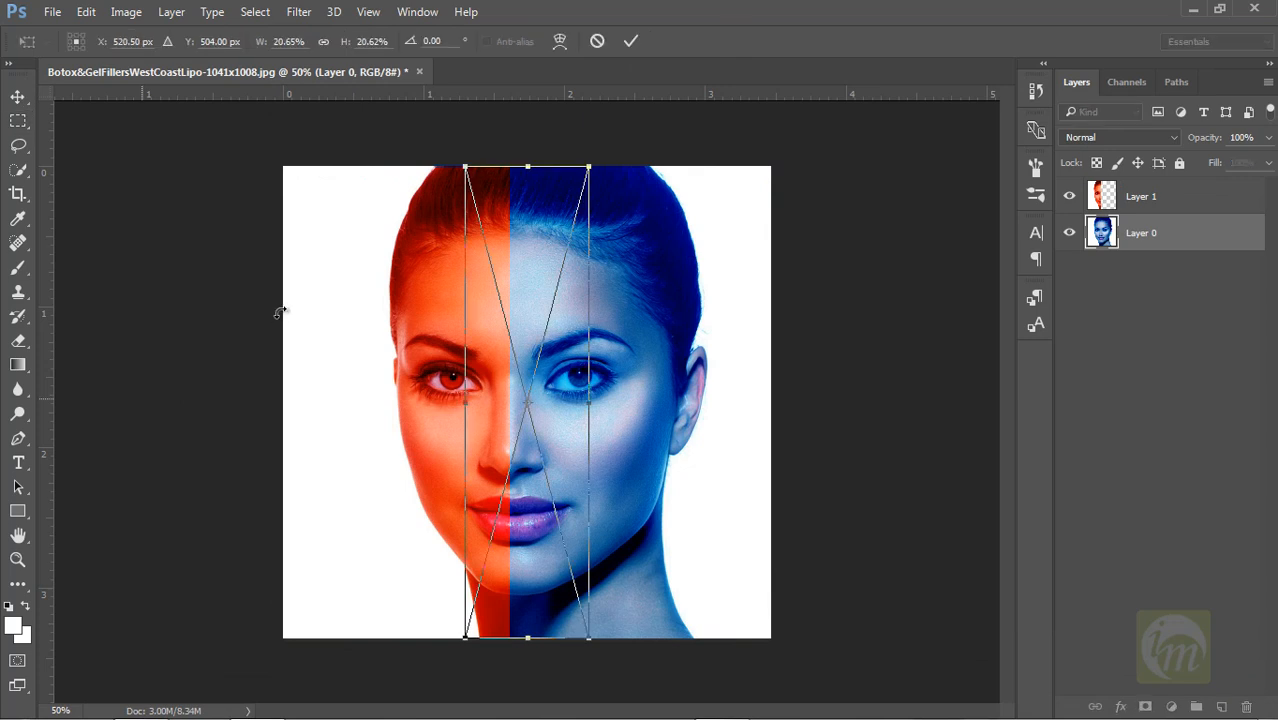
left_click(17, 100)
left_click(545, 289)
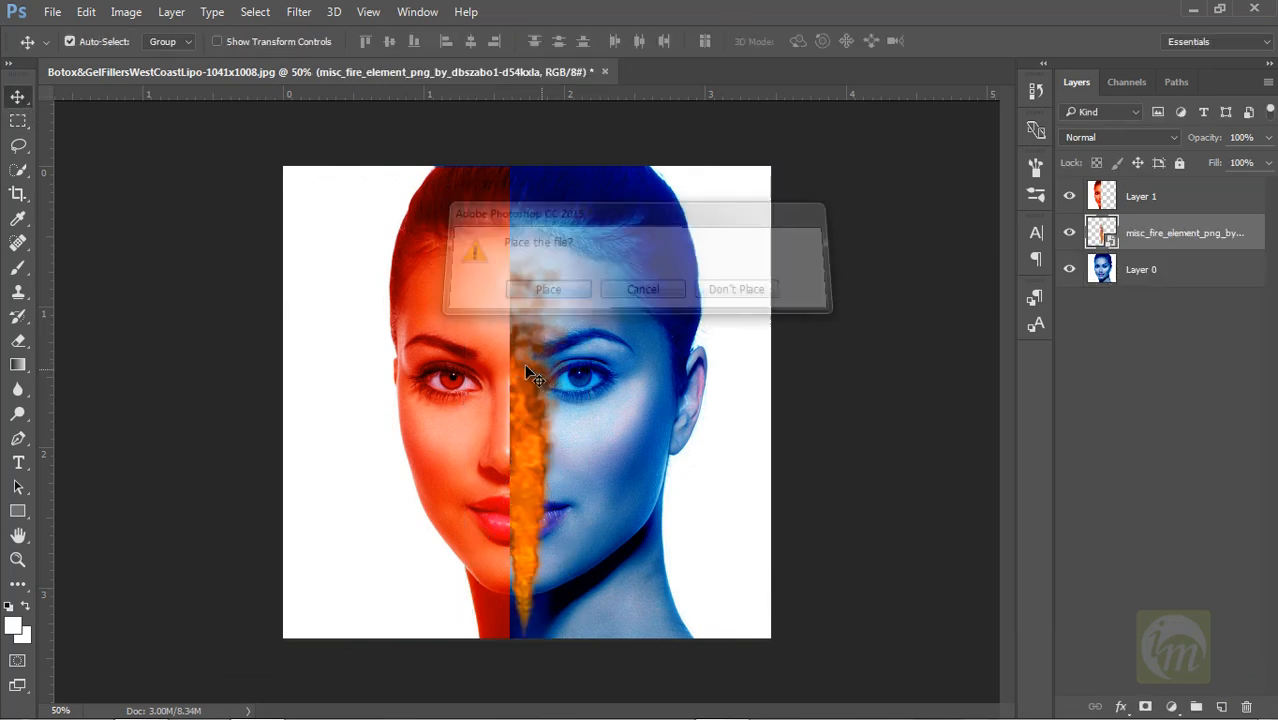
Bring the fire layer to the top of the layer stack and centre it over the seam between the red and blue halves
left_click_drag(531, 368, 590, 305)
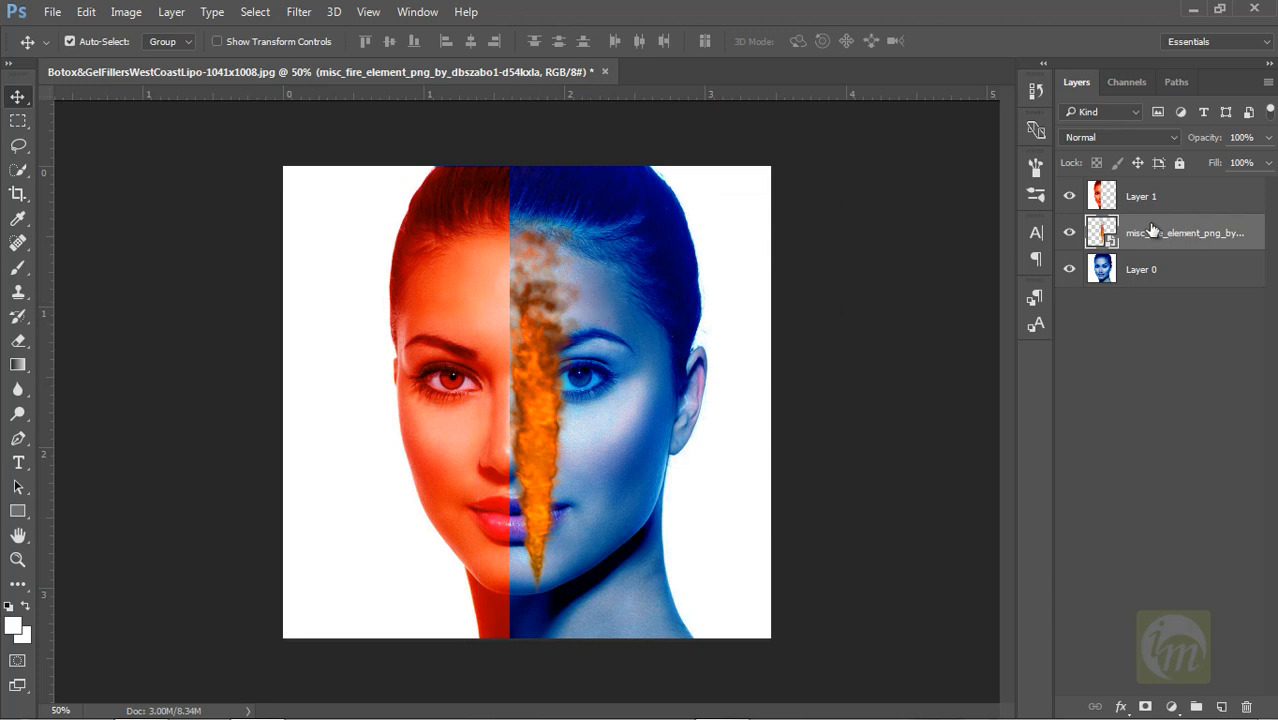
mouse_move(510, 337)
left_mouse_down()
mouse_move(533, 343)
mouse_move(531, 324)
left_mouse_up()
left_click_drag(1176, 238, 1171, 167)
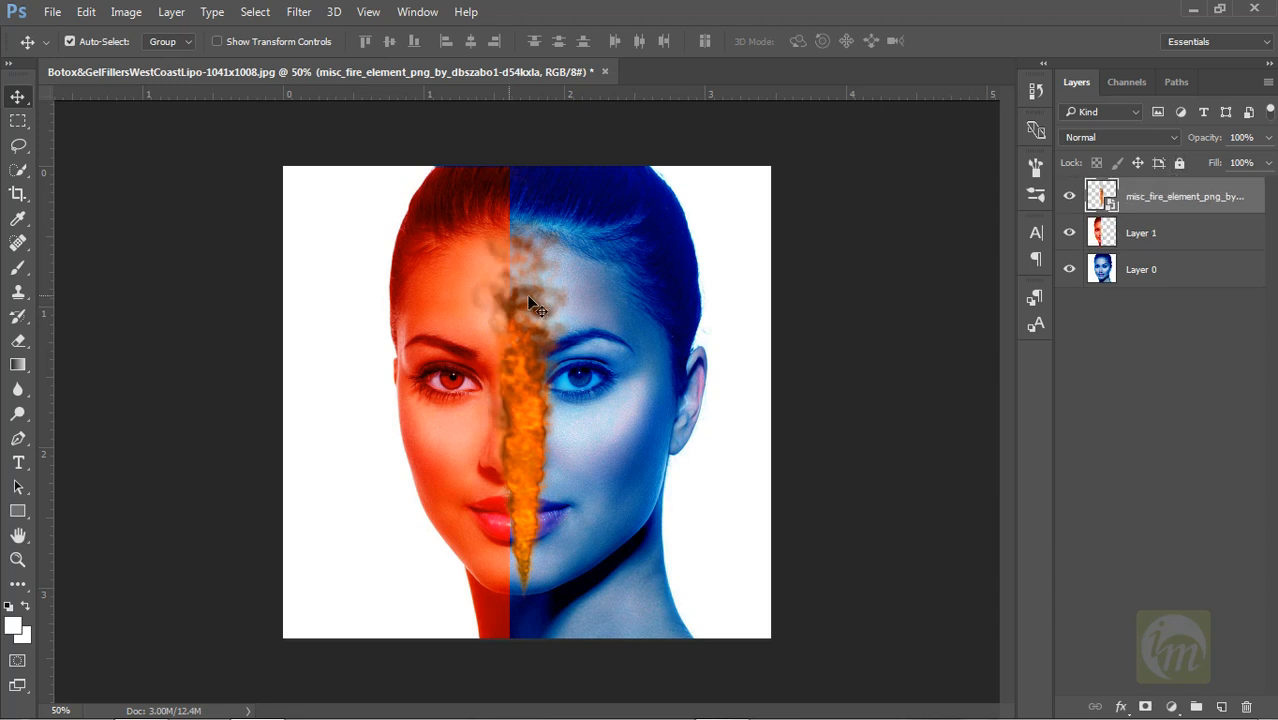
left_click_drag(509, 362, 501, 340)
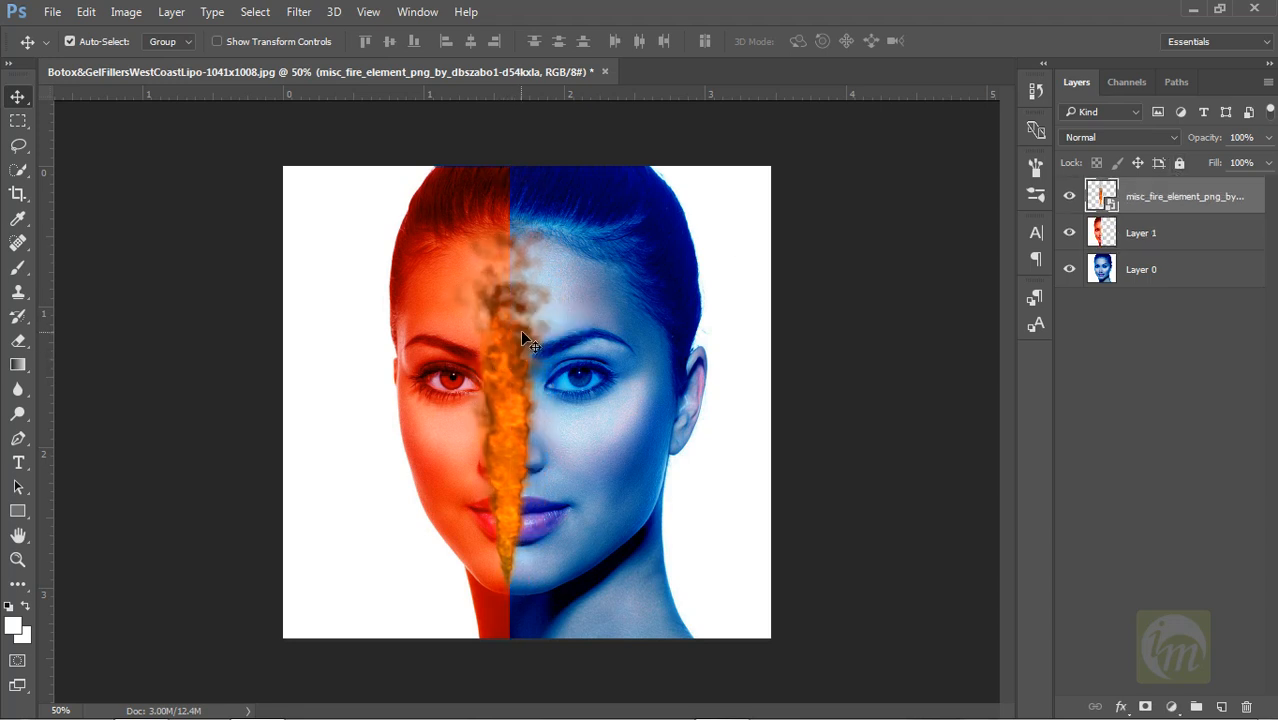
Stretch the fire into a narrow strip along the full seam, about 6.9% wide and 28.8% high
key("ctrl+t")
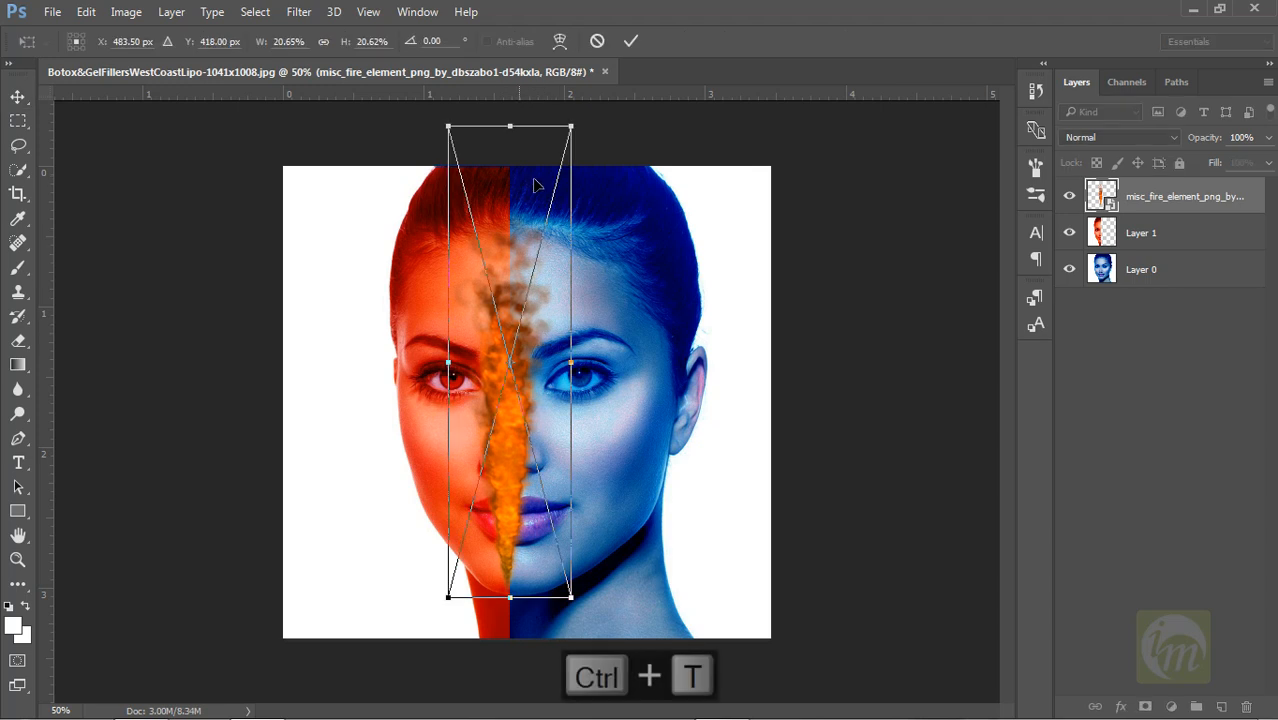
left_click_drag(508, 597, 509, 657)
left_click_drag(507, 127, 507, 3)
left_click_drag(444, 334, 518, 394)
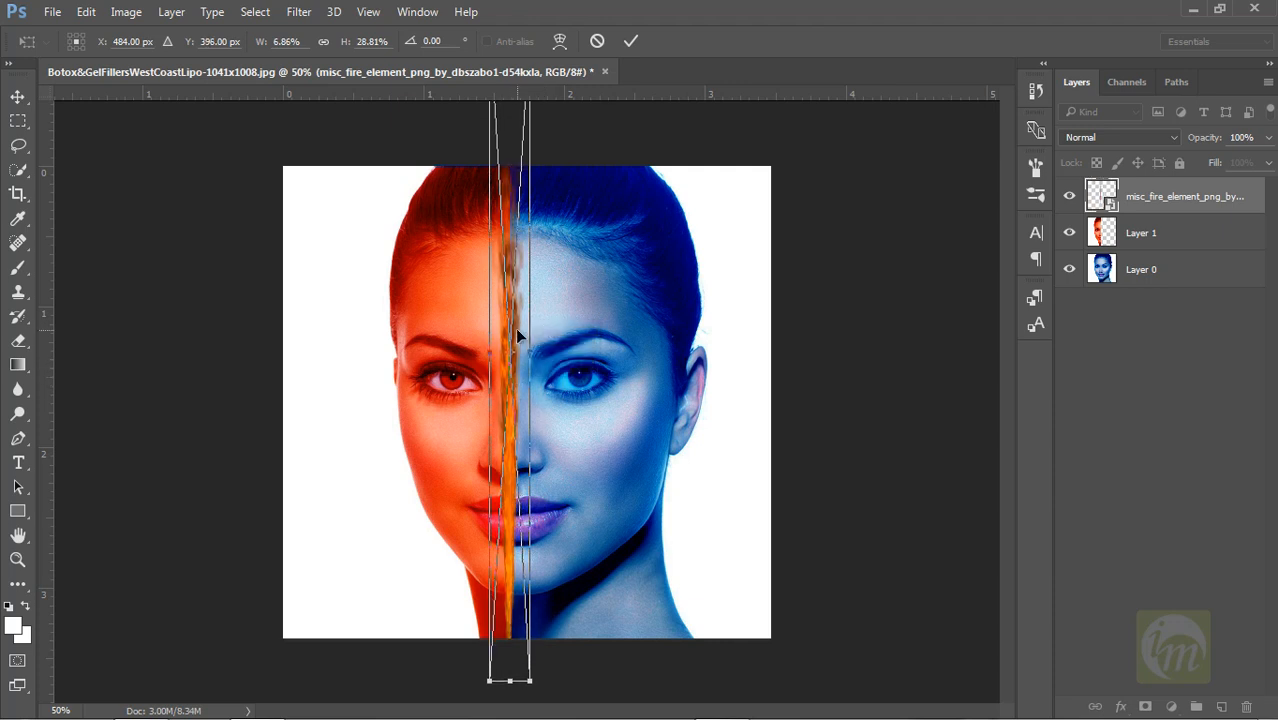
key("Return")
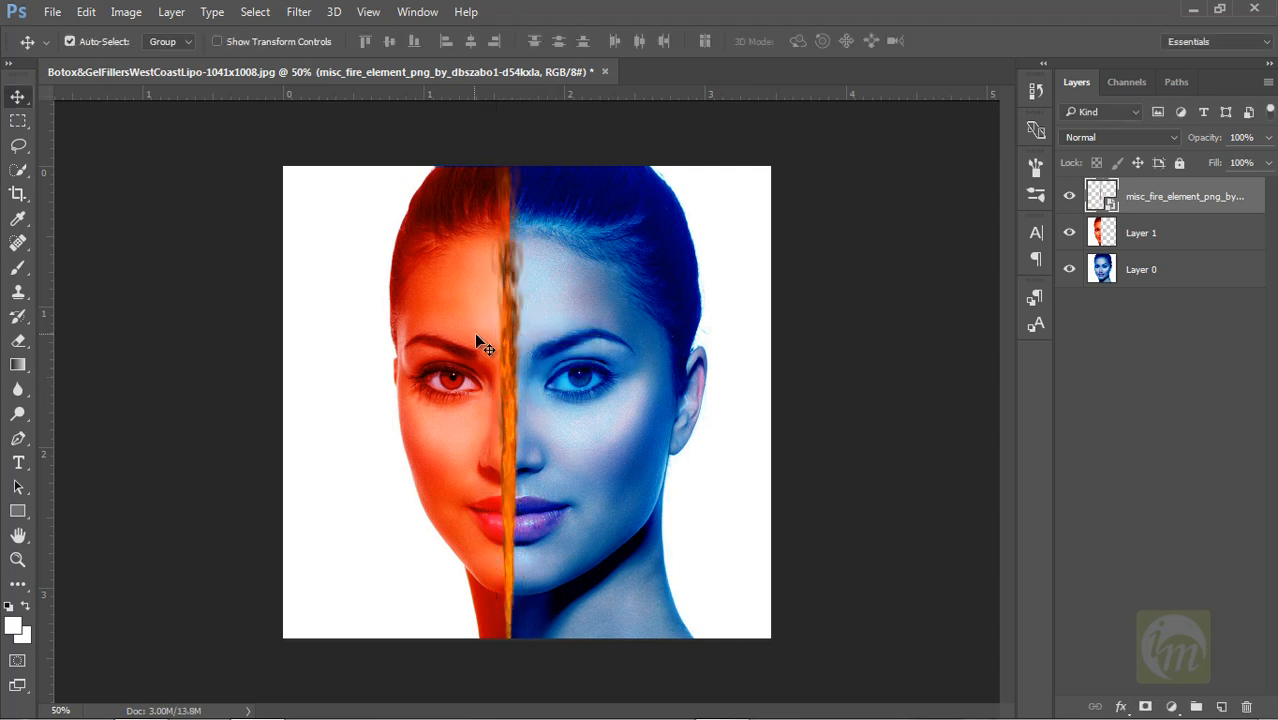
Set the fire layer's blend mode to Color Dodge
left_click(1119, 136)
left_click(1119, 136)
left_click(1115, 139)
left_click(1087, 284)
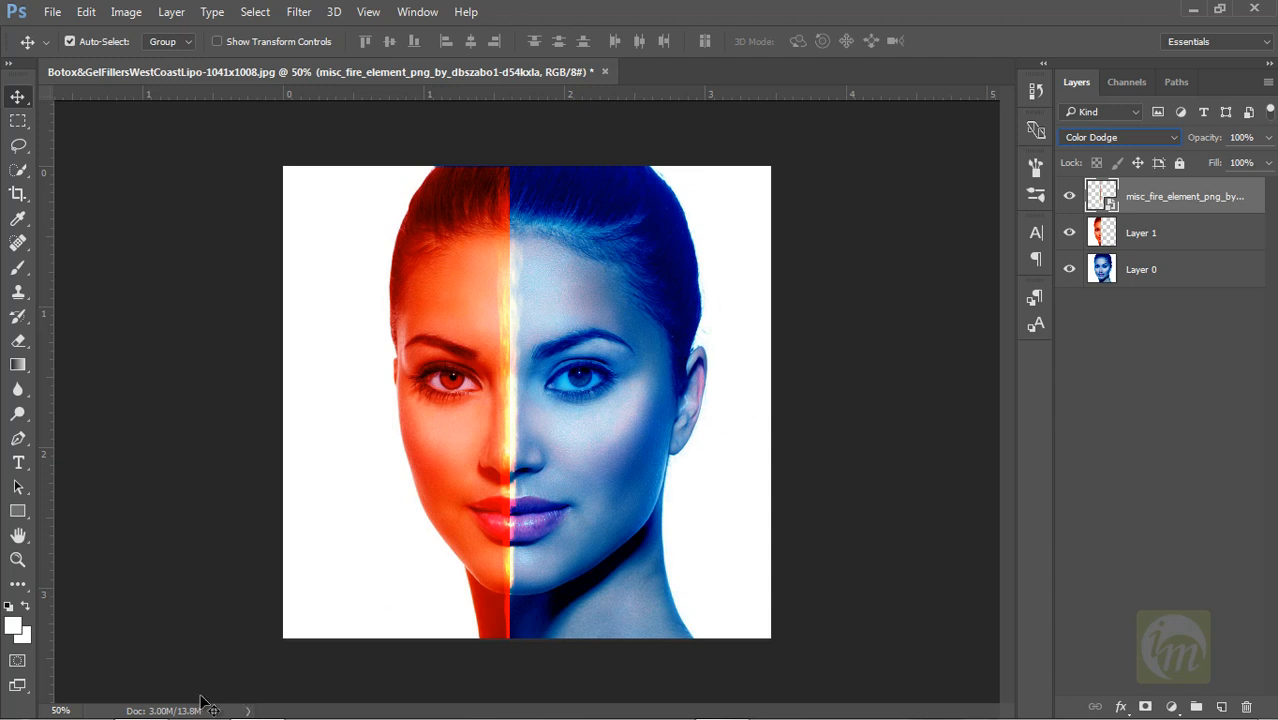
Place the water-background-42 image from the water and fire manipulation folder into the portrait document
left_click(143, 702)
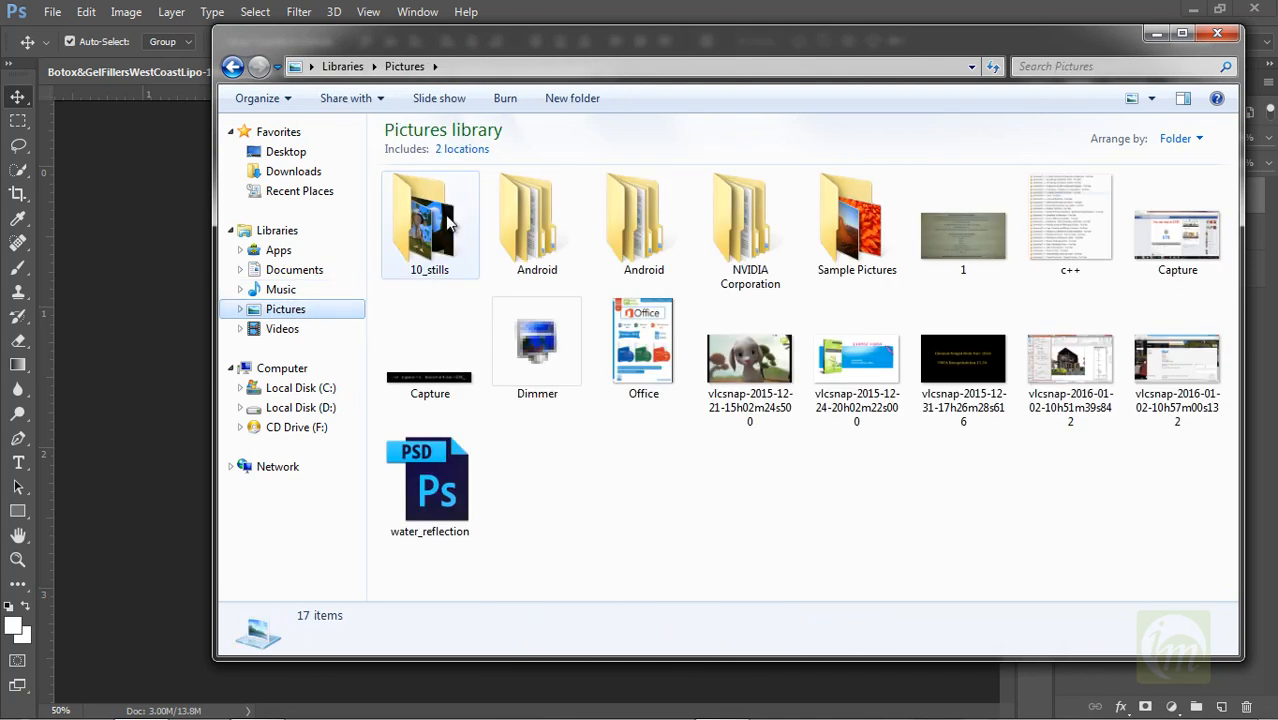
left_click(284, 289)
left_click(283, 330)
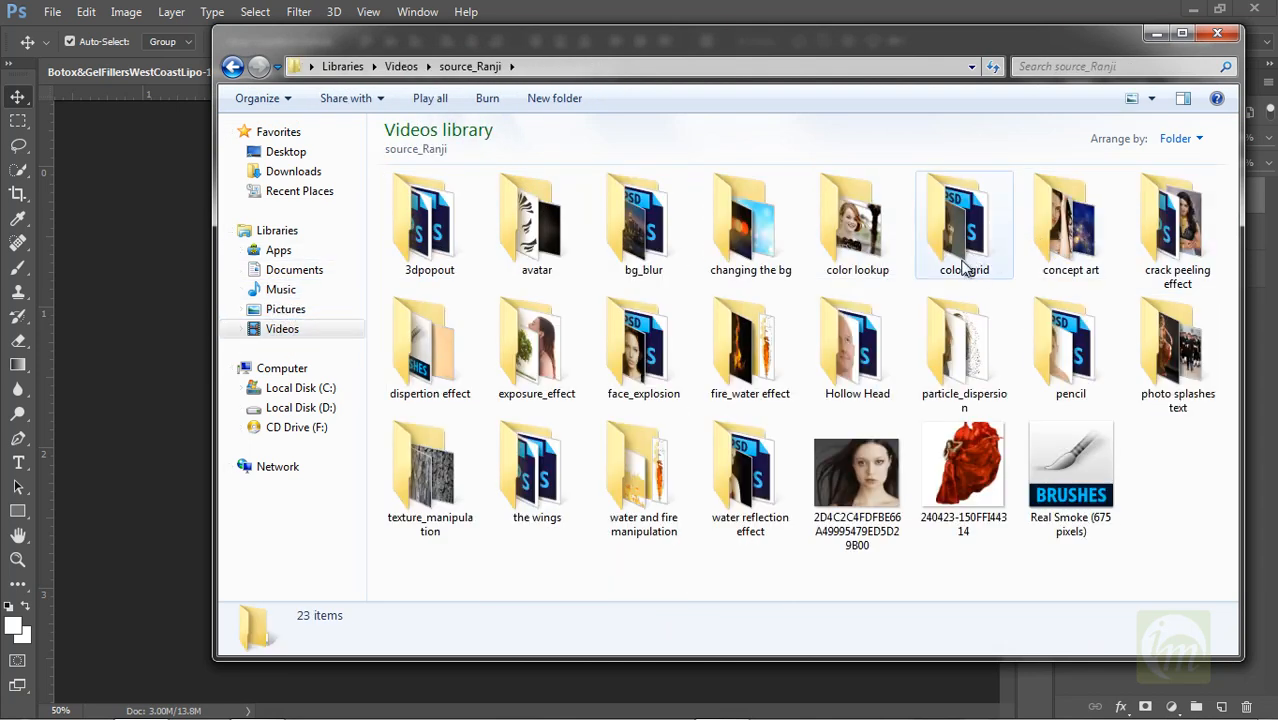
double_click(732, 347)
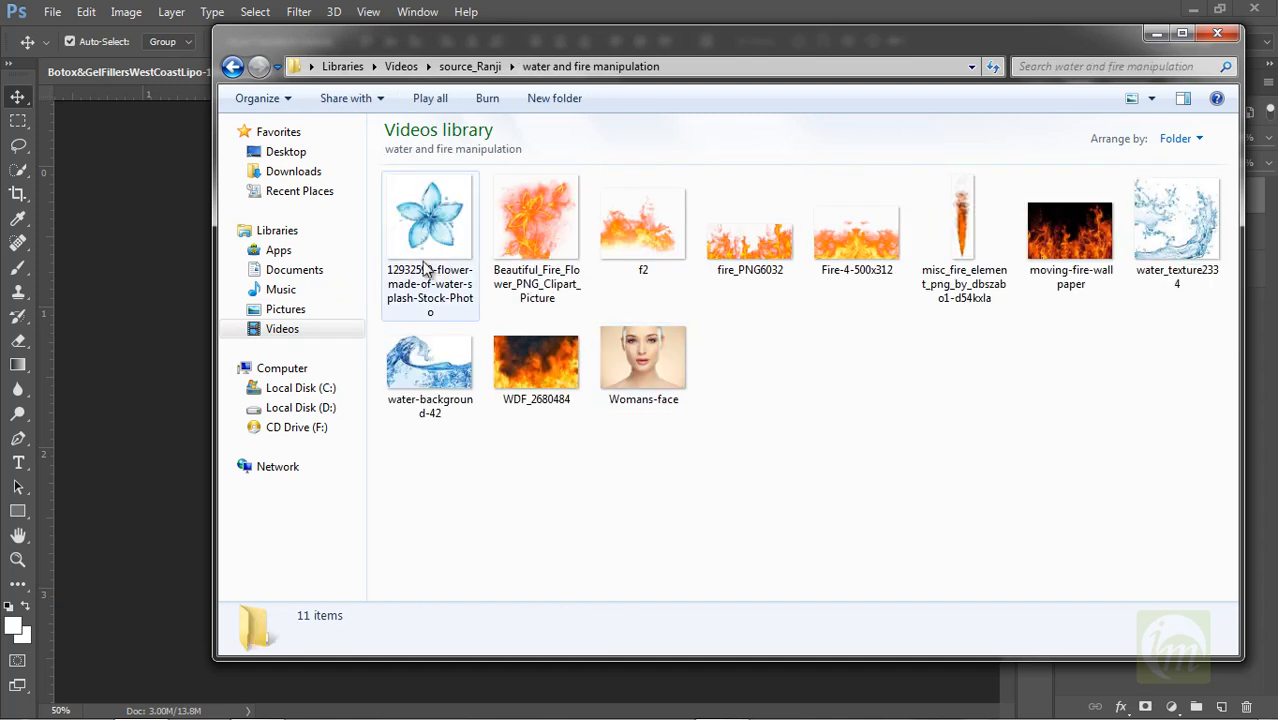
left_click(430, 370)
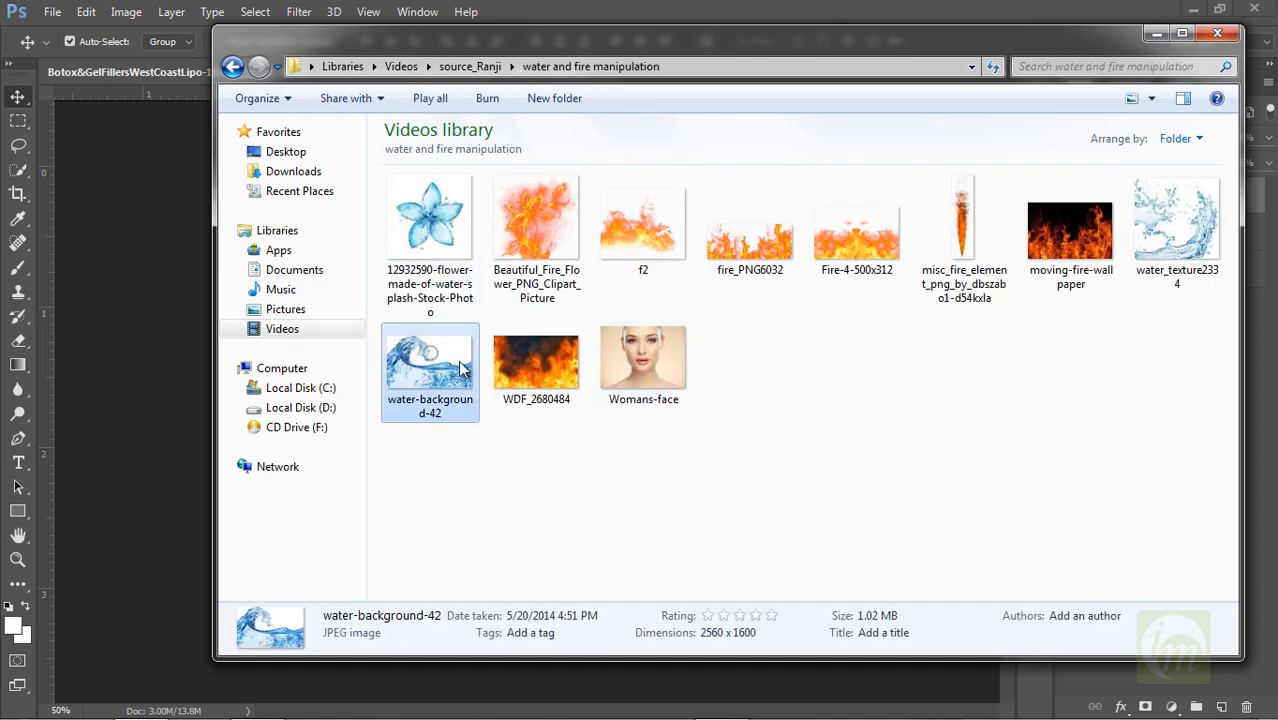
left_click_drag(430, 375, 586, 386)
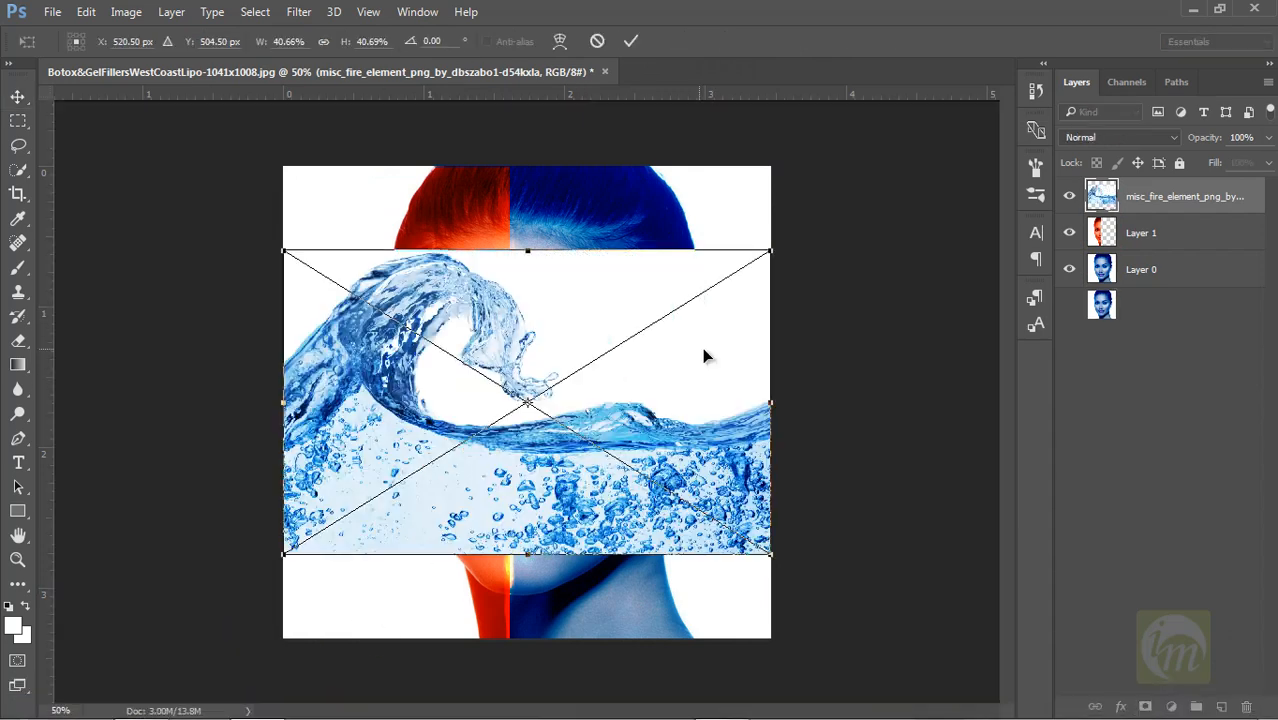
Scale the water image to about 35.4%, rotate it to about 89.6°, and align its edge with the seam over the blue half
left_click_drag(766, 248, 682, 305)
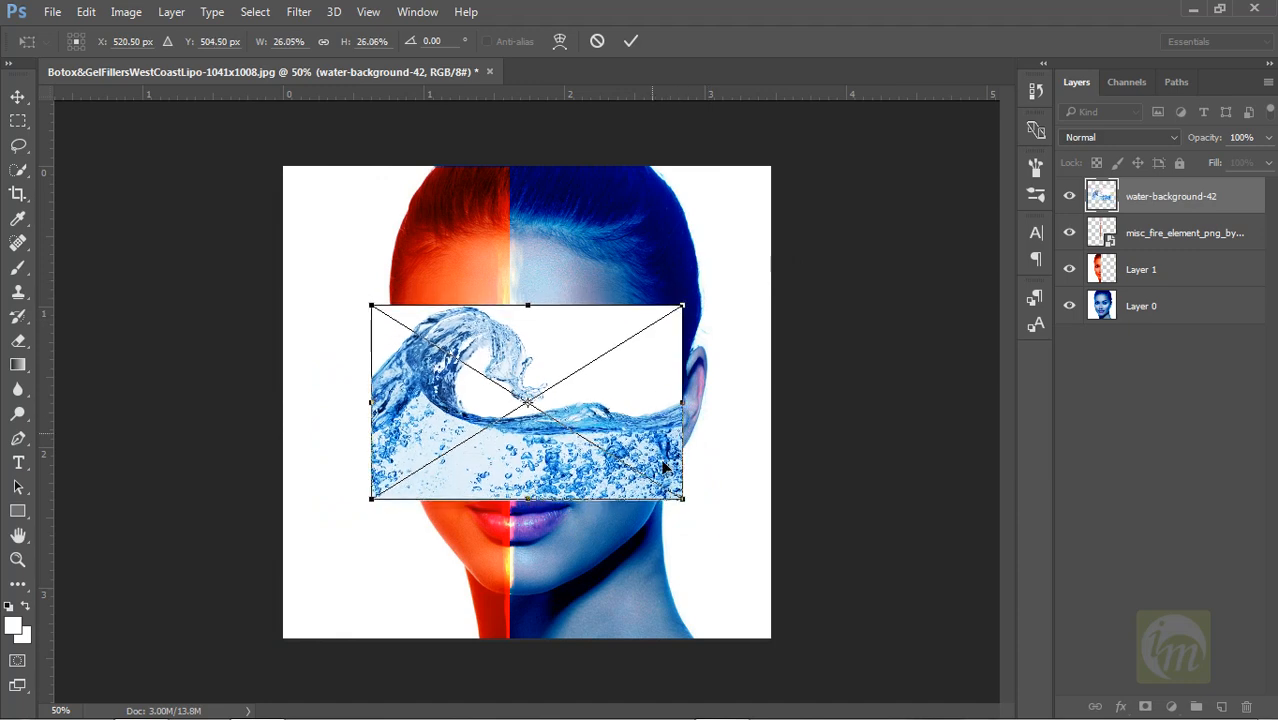
left_click_drag(647, 435, 734, 296)
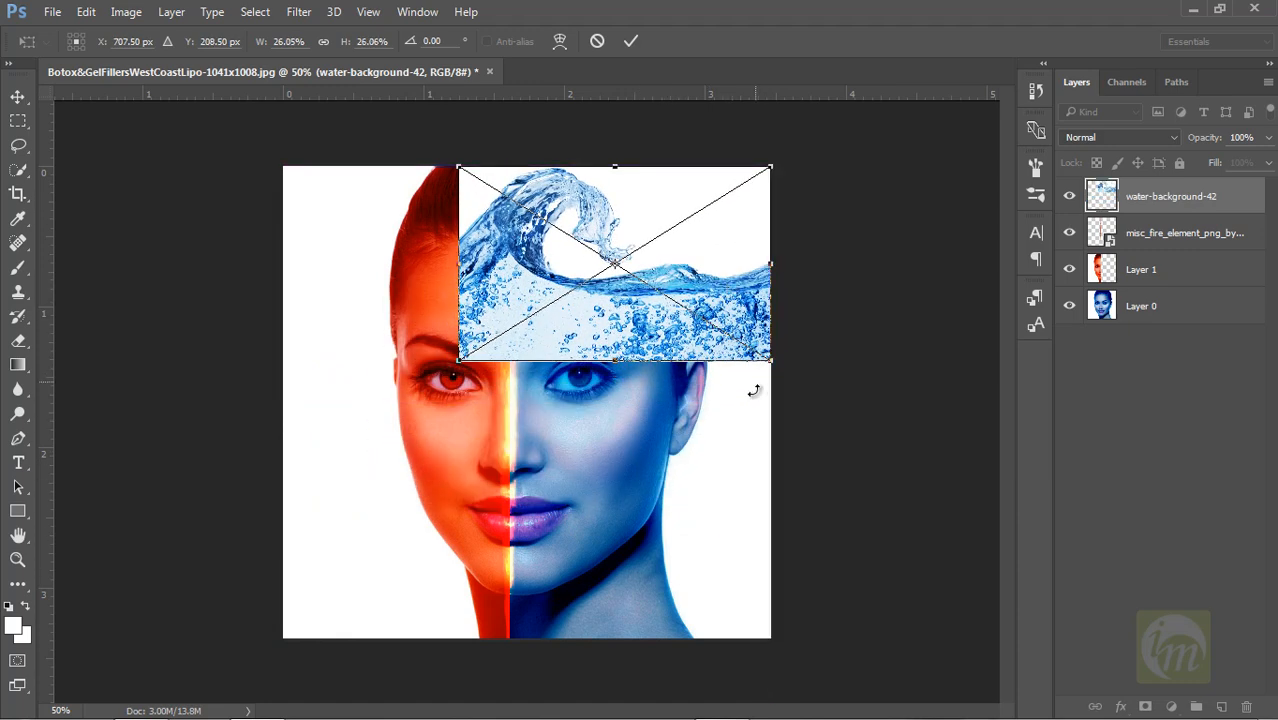
left_click_drag(781, 381, 742, 424)
left_click_drag(698, 352, 717, 555)
left_click_drag(808, 403, 938, 360)
left_click_drag(876, 640, 627, 602)
left_click_drag(753, 573, 700, 512)
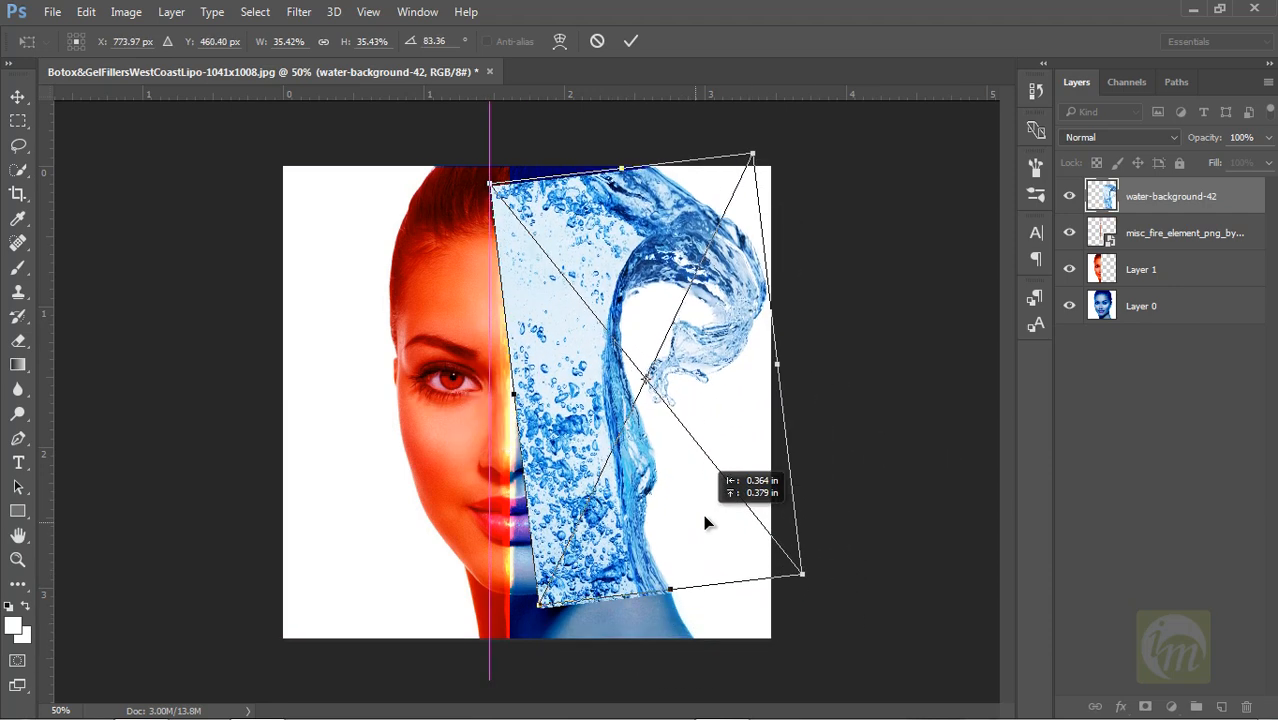
mouse_move(832, 596)
left_mouse_down()
mouse_move(810, 612)
mouse_move(824, 624)
mouse_move(820, 614)
left_mouse_up()
left_click_drag(680, 506, 676, 484)
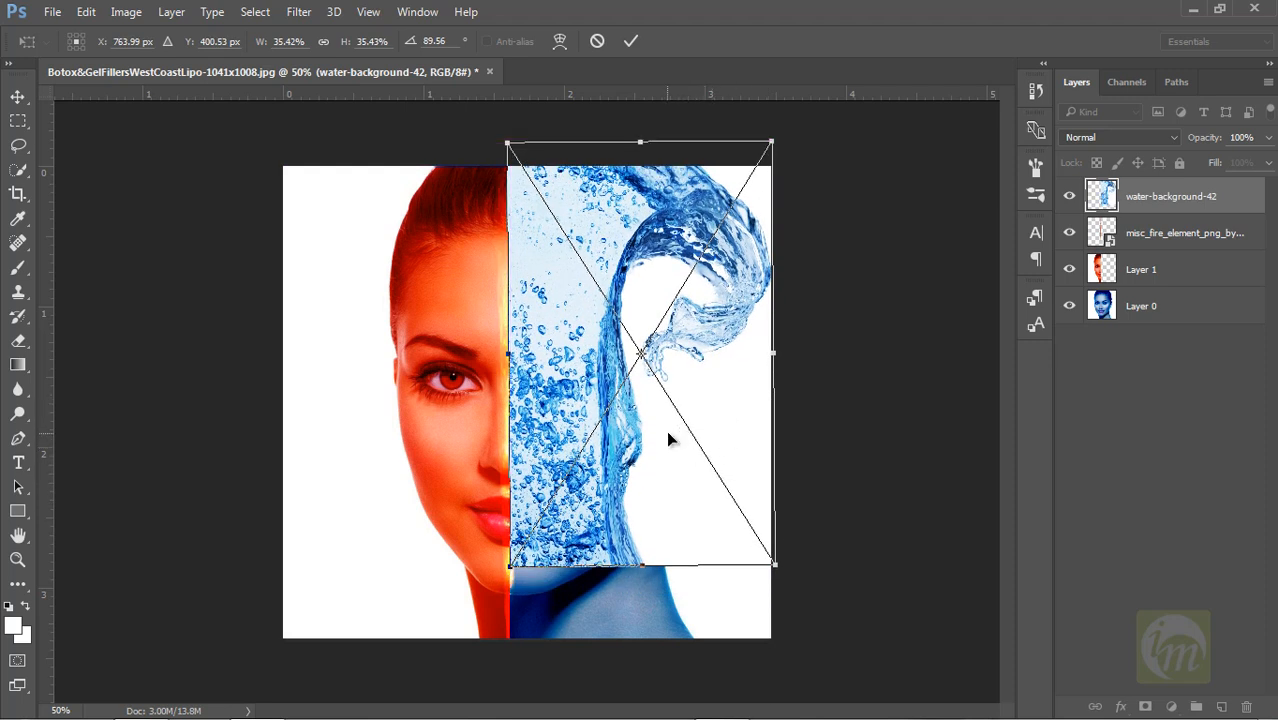
left_click_drag(732, 392, 740, 380)
key("Return")
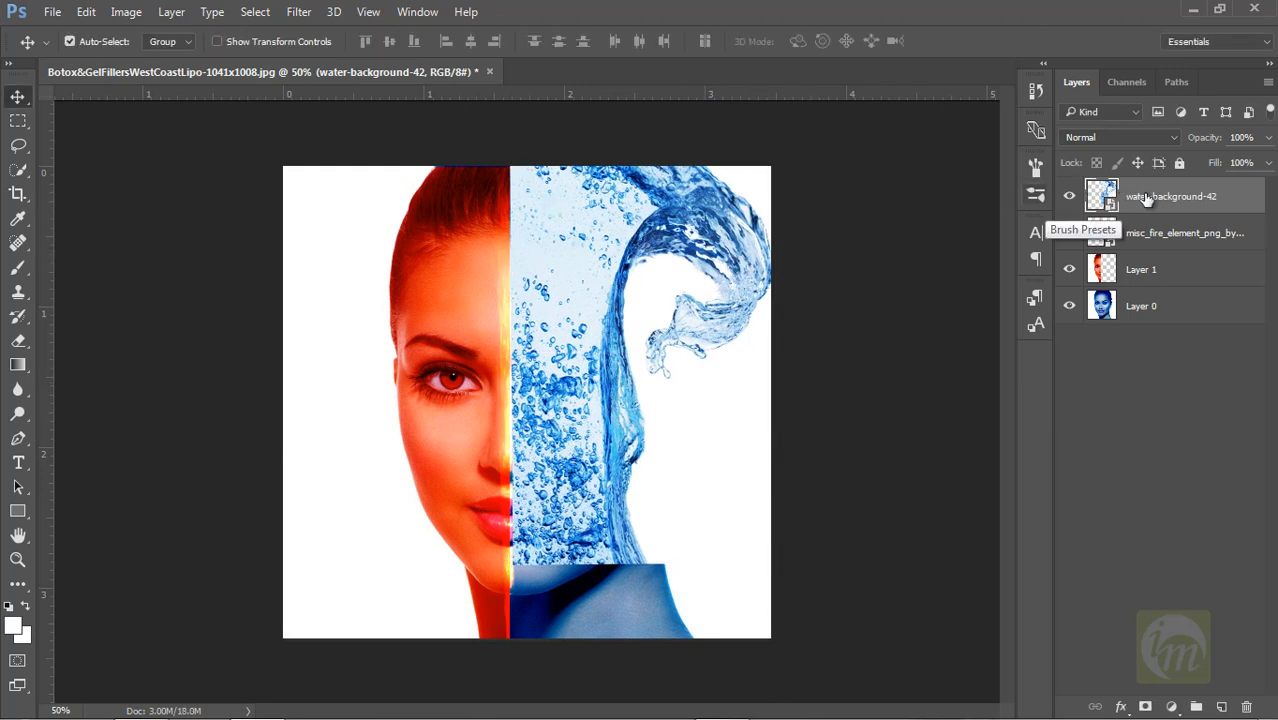
Try the Screen blend mode on the water layer and shift the water slightly down along the seam
left_click(1111, 135)
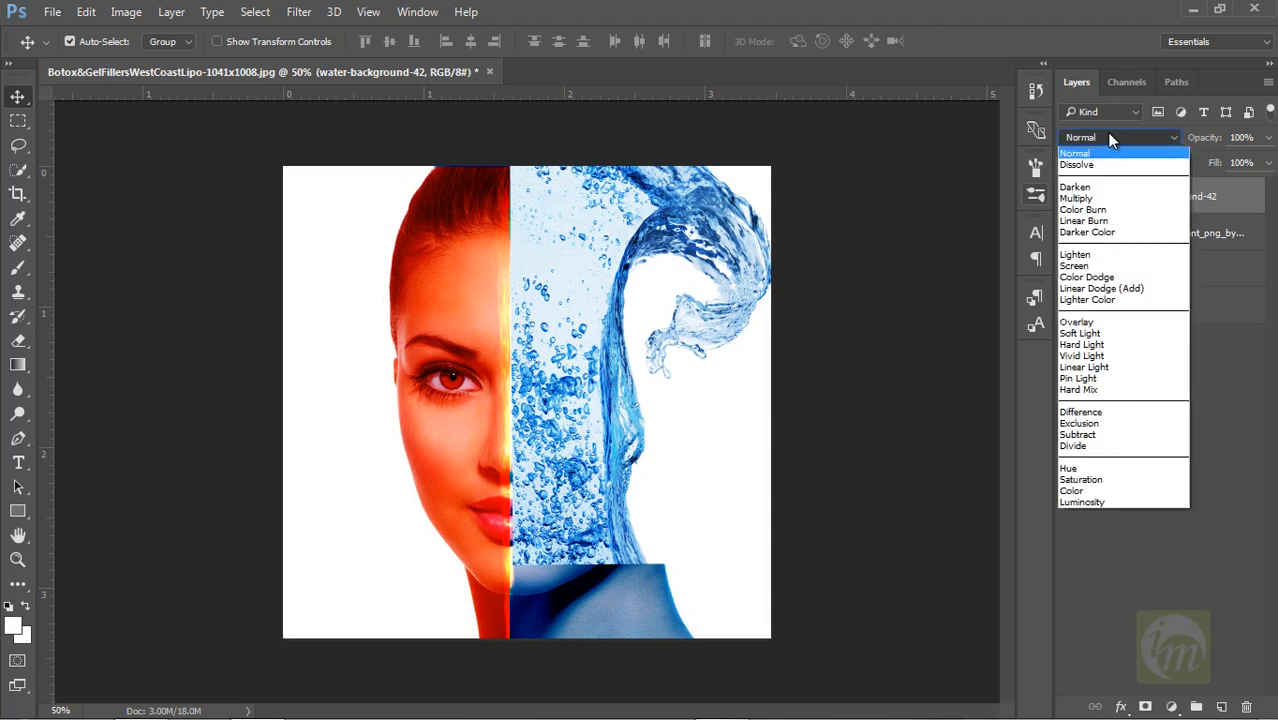
left_click(1093, 267)
left_click_drag(597, 318, 632, 322)
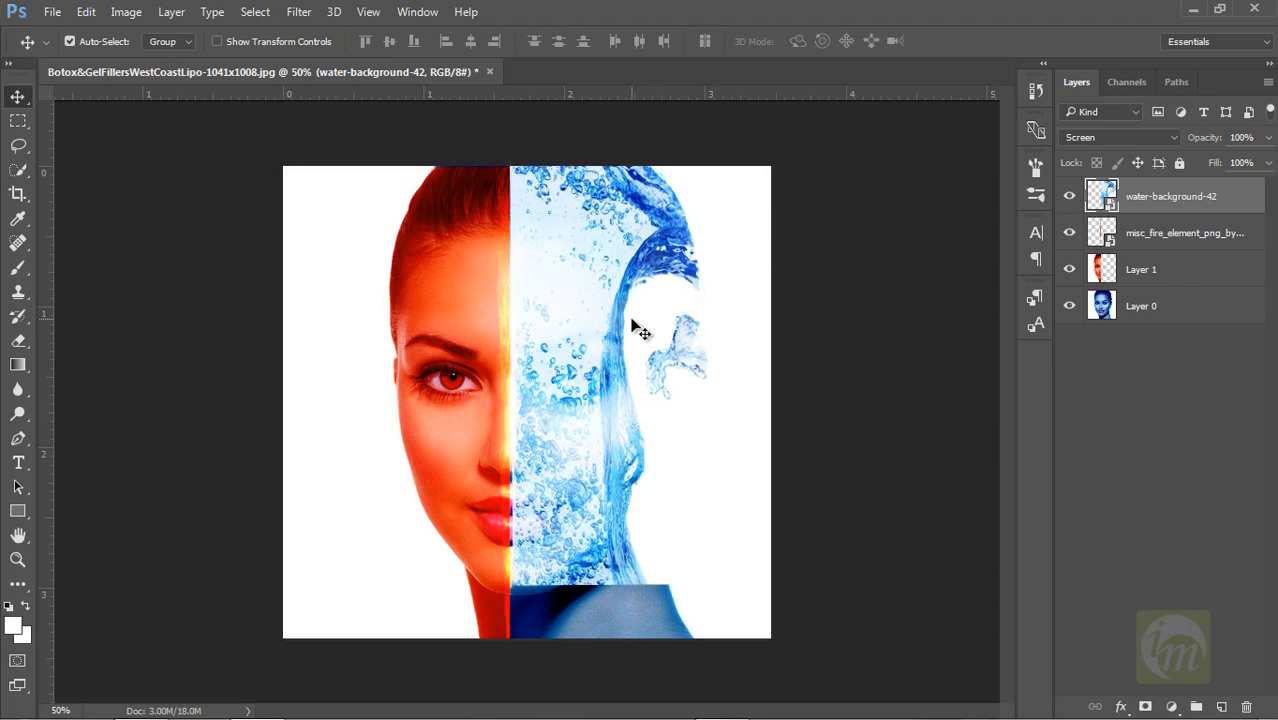
Set the water layer's blend mode to Multiply and move the water up over the blue half
left_click(1094, 138)
left_click(1095, 196)
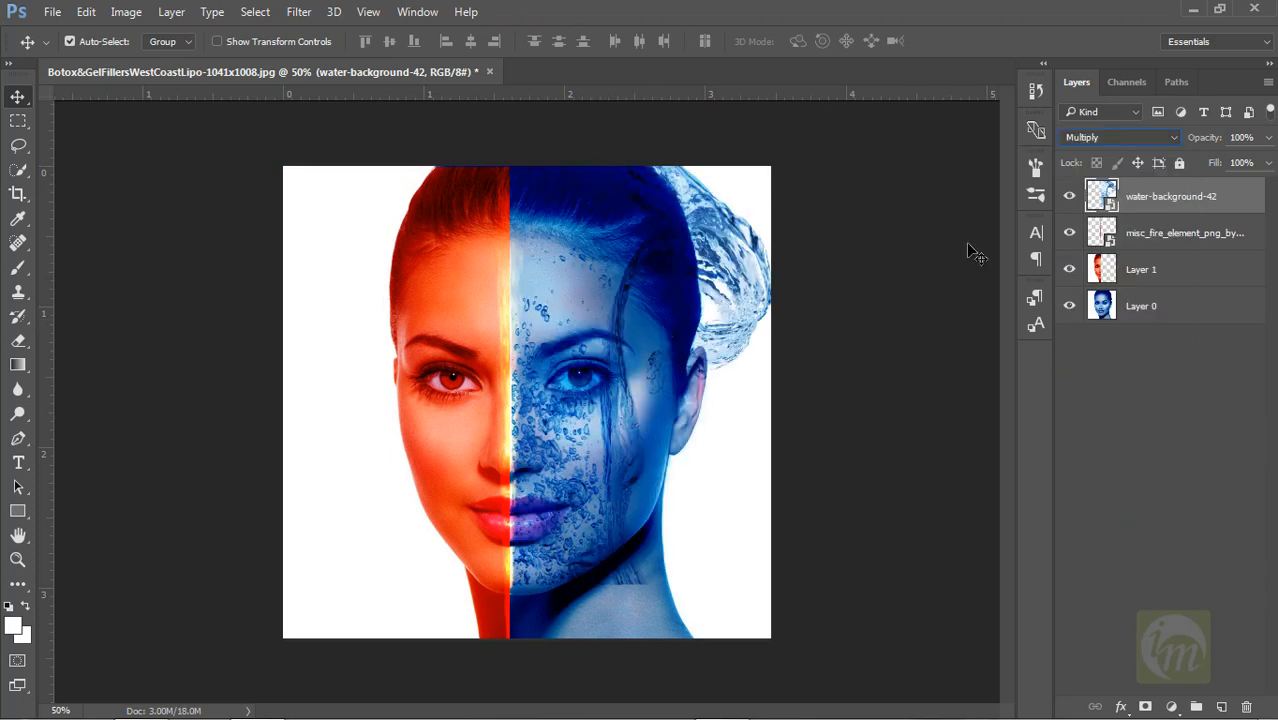
left_click_drag(620, 301, 621, 263)
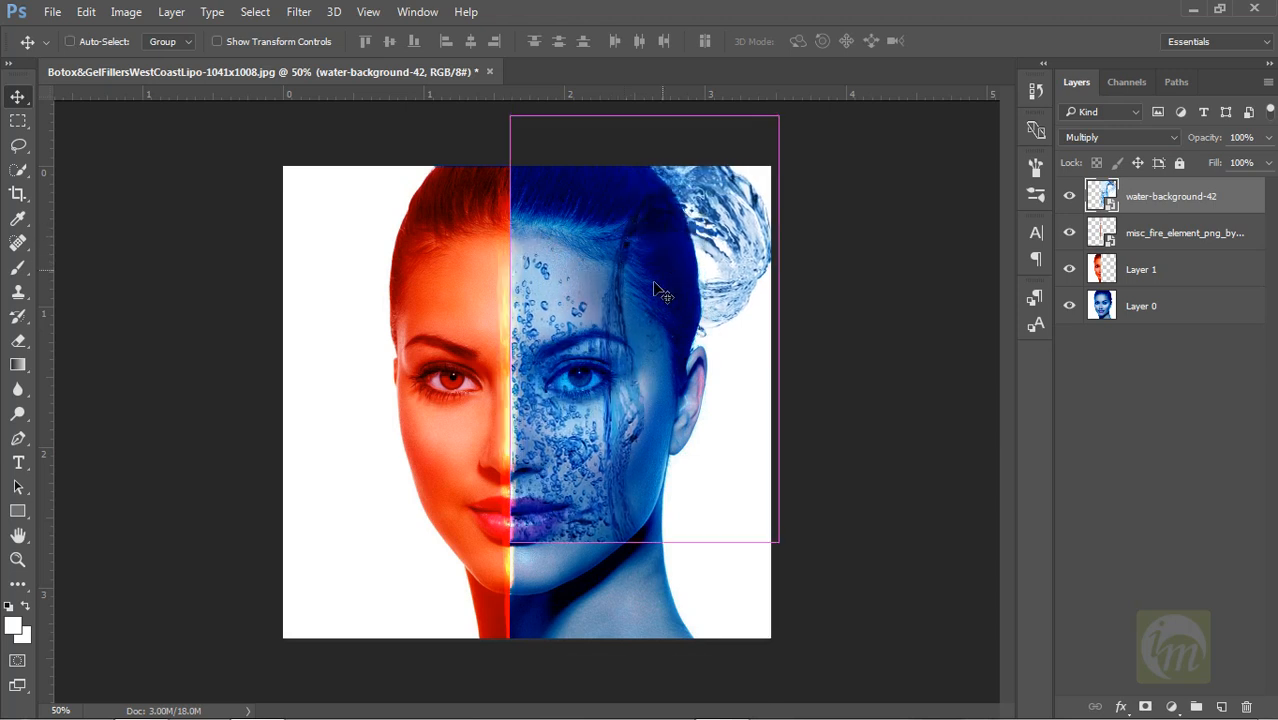
Enlarge the water layer to about 42% so it reaches the neck, keeping its edge aligned with the seam
key("ctrl+t")
left_click_drag(782, 543, 795, 588)
left_click_drag(670, 506, 696, 560)
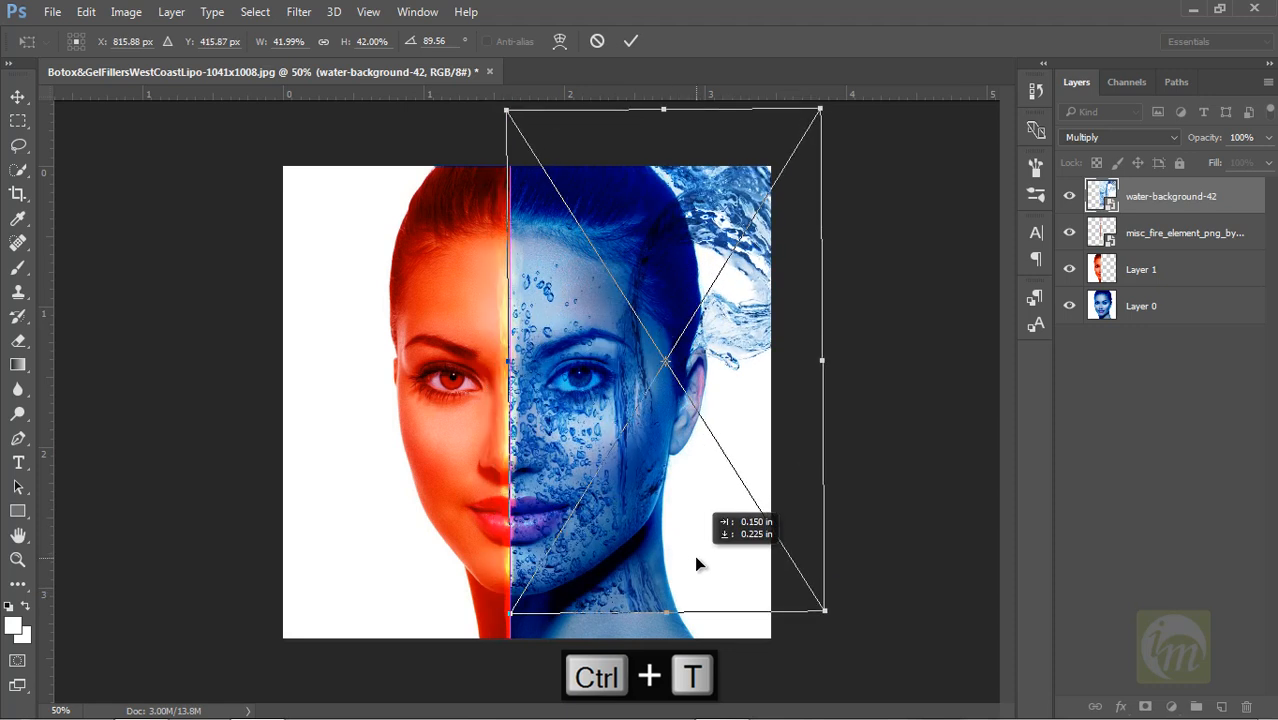
left_click_drag(696, 557, 690, 549)
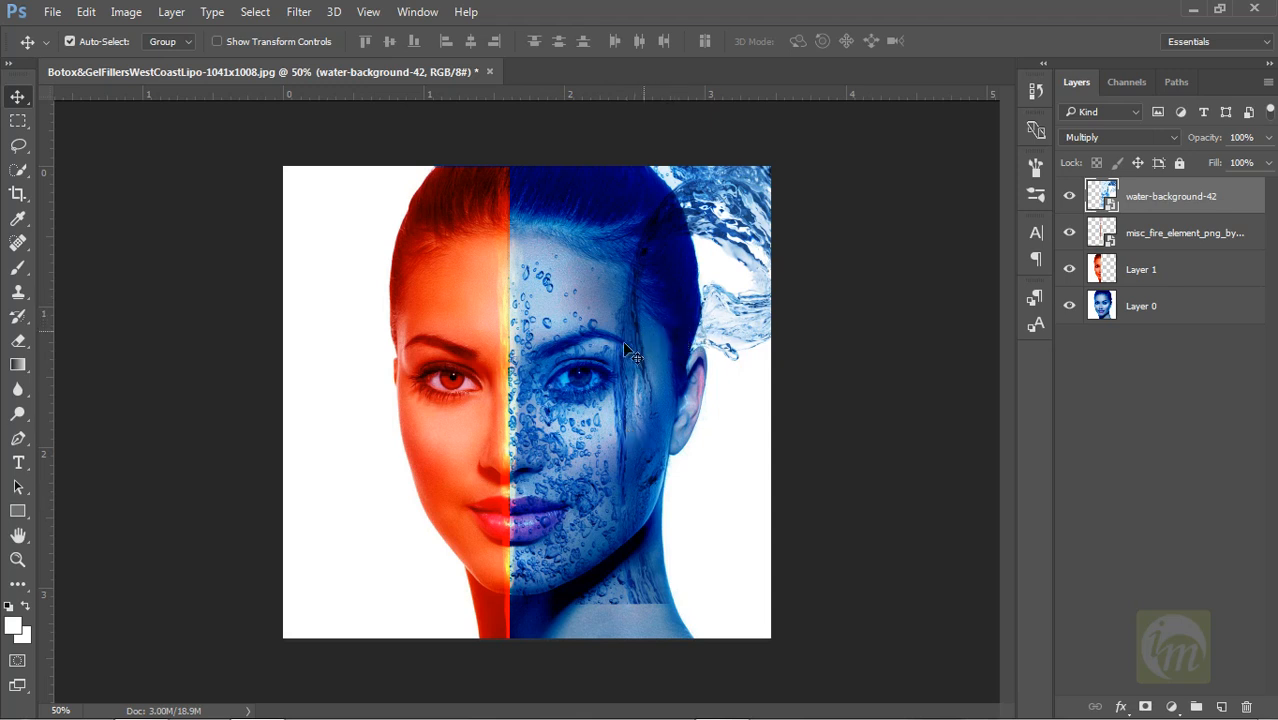
Add a layer mask to the water-background-42 layer and paint it black over the forehead, eye, cheek, mouth and neck with the Brush
left_click(1146, 707)
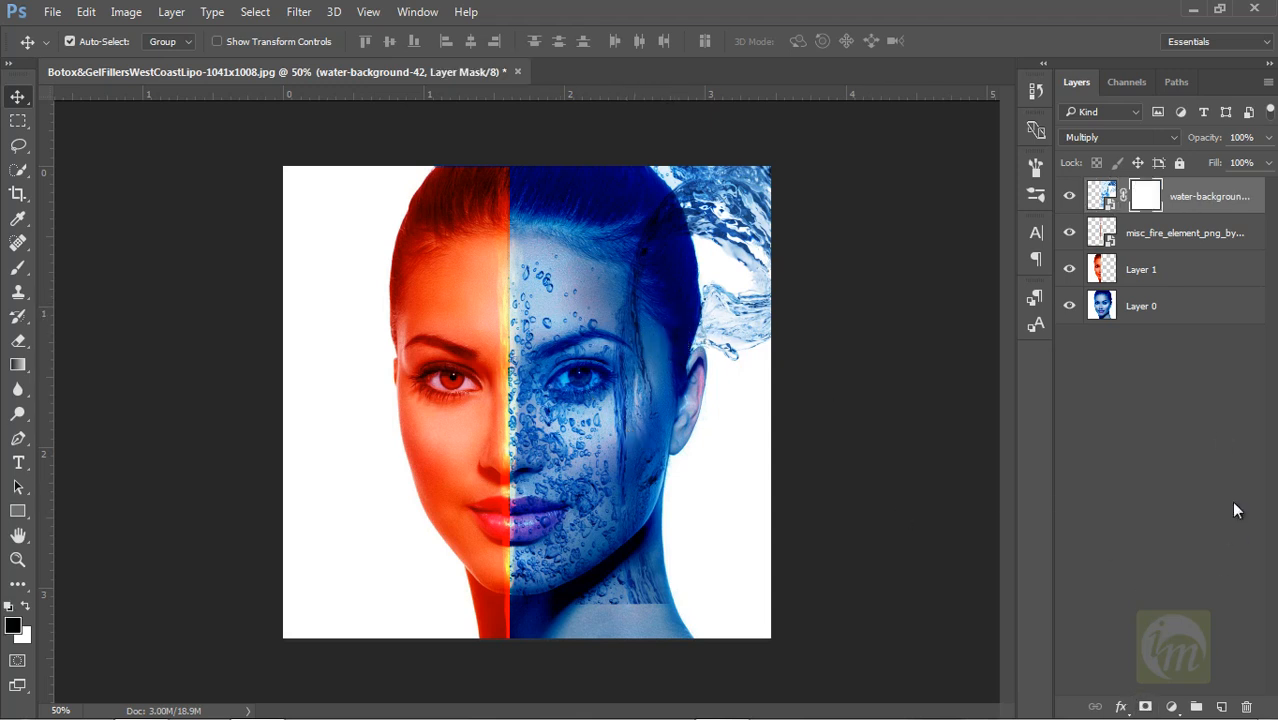
left_click(17, 268)
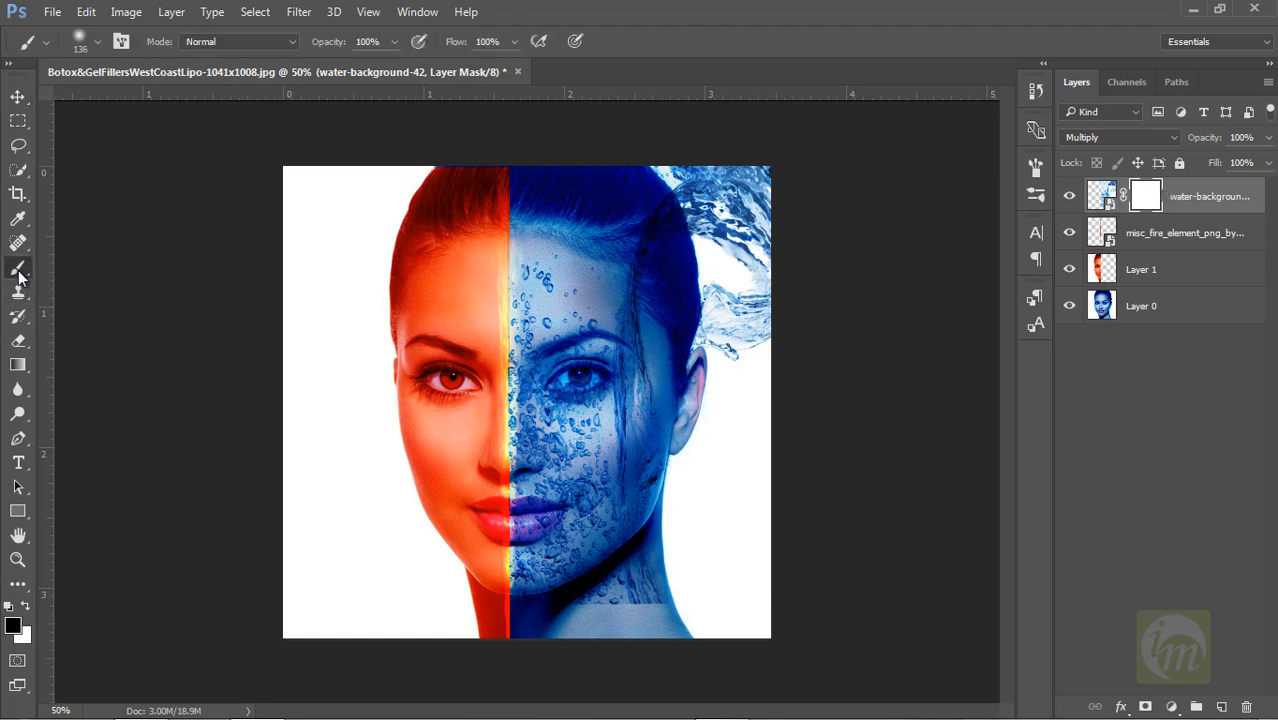
right_click(18, 272)
left_click(77, 270)
left_click(14, 625)
left_click(680, 200)
left_click_drag(543, 263, 590, 295)
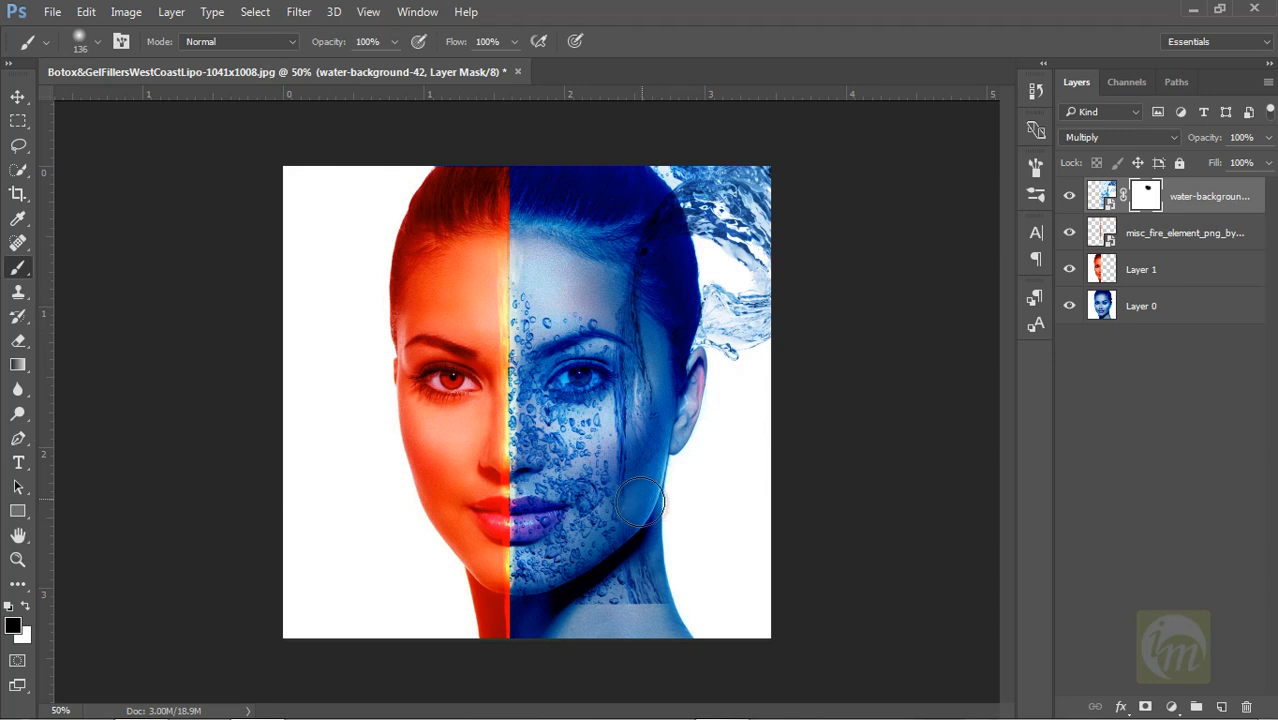
mouse_move(612, 373)
left_mouse_down()
mouse_move(566, 379)
mouse_move(543, 404)
mouse_move(529, 380)
mouse_move(563, 373)
mouse_move(527, 401)
mouse_move(511, 449)
mouse_move(518, 476)
mouse_move(569, 378)
mouse_move(568, 409)
mouse_move(557, 408)
mouse_move(588, 420)
mouse_move(560, 433)
mouse_move(531, 512)
mouse_move(557, 496)
mouse_move(580, 445)
mouse_move(577, 496)
mouse_move(617, 410)
mouse_move(576, 492)
mouse_move(533, 534)
mouse_move(553, 530)
mouse_move(540, 550)
mouse_move(592, 603)
mouse_move(586, 620)
mouse_move(647, 588)
mouse_move(621, 612)
mouse_move(536, 580)
mouse_move(534, 564)
mouse_move(540, 596)
left_mouse_up()
mouse_move(573, 487)
left_mouse_down()
mouse_move(553, 517)
mouse_move(580, 500)
left_mouse_up()
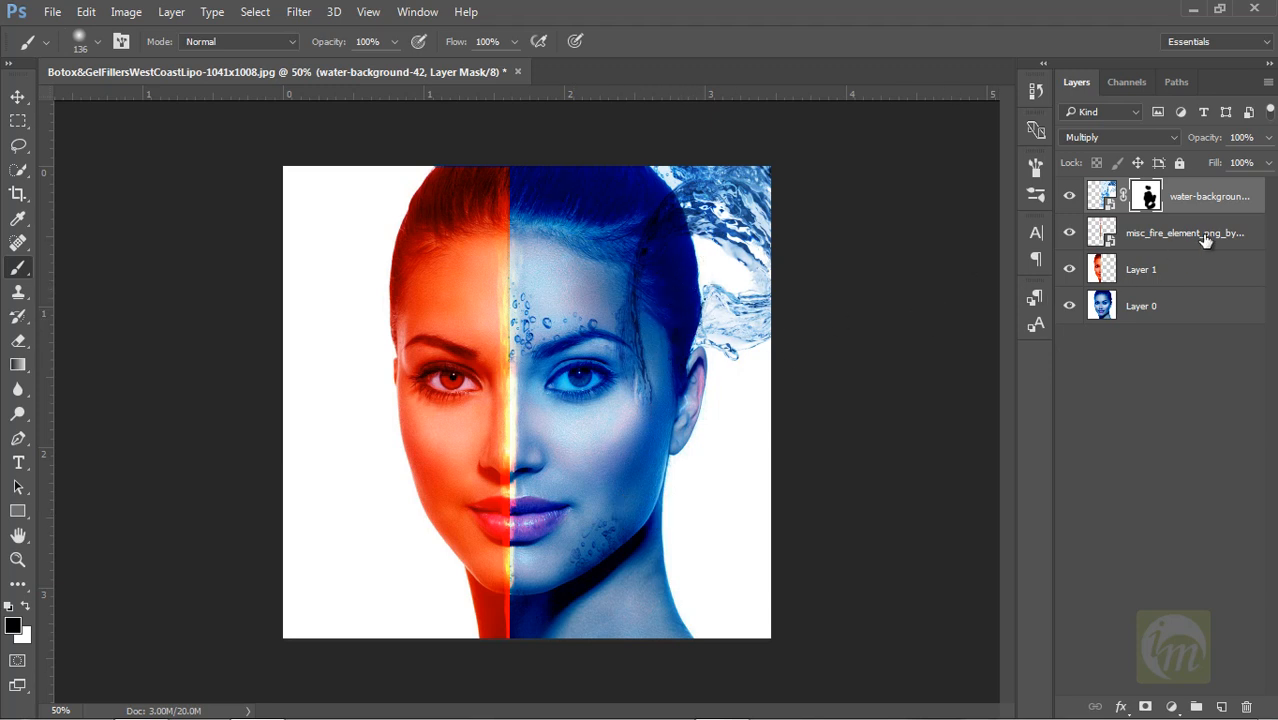
Place the water_texture2334 image at about 9.4% scale over the lower part of the blue half
mouse_move(250, 705)
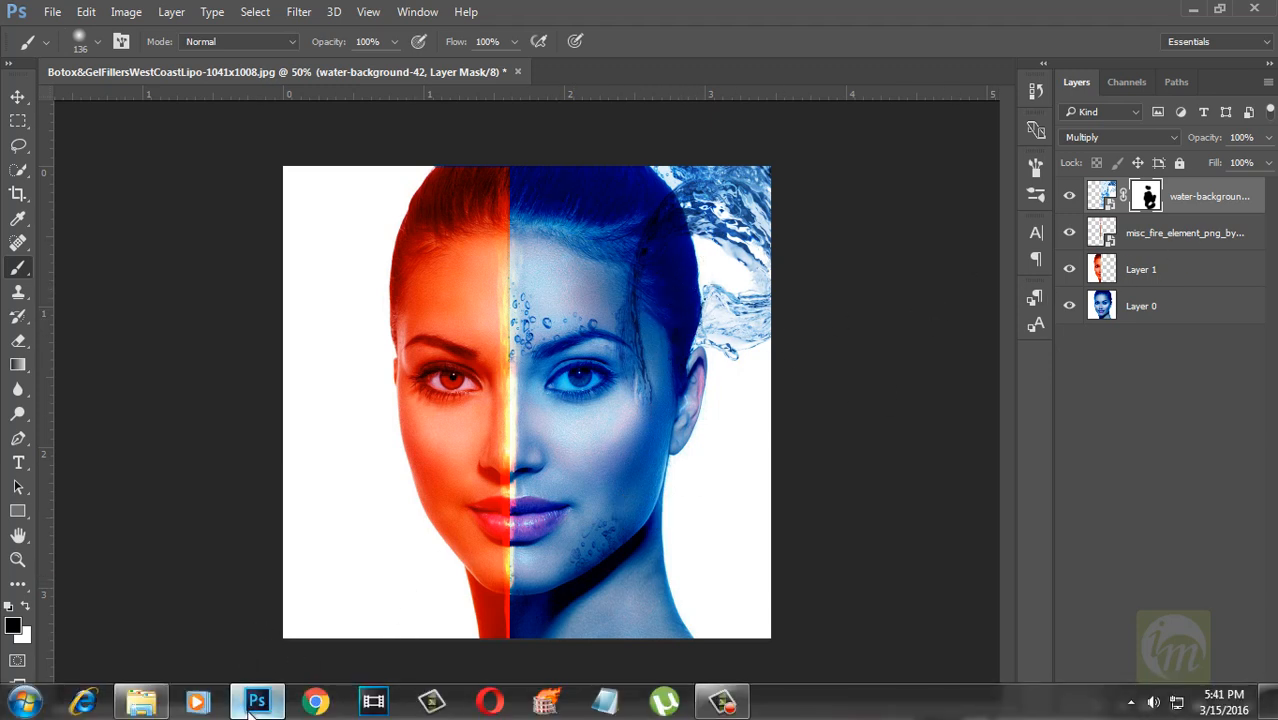
left_click(141, 701)
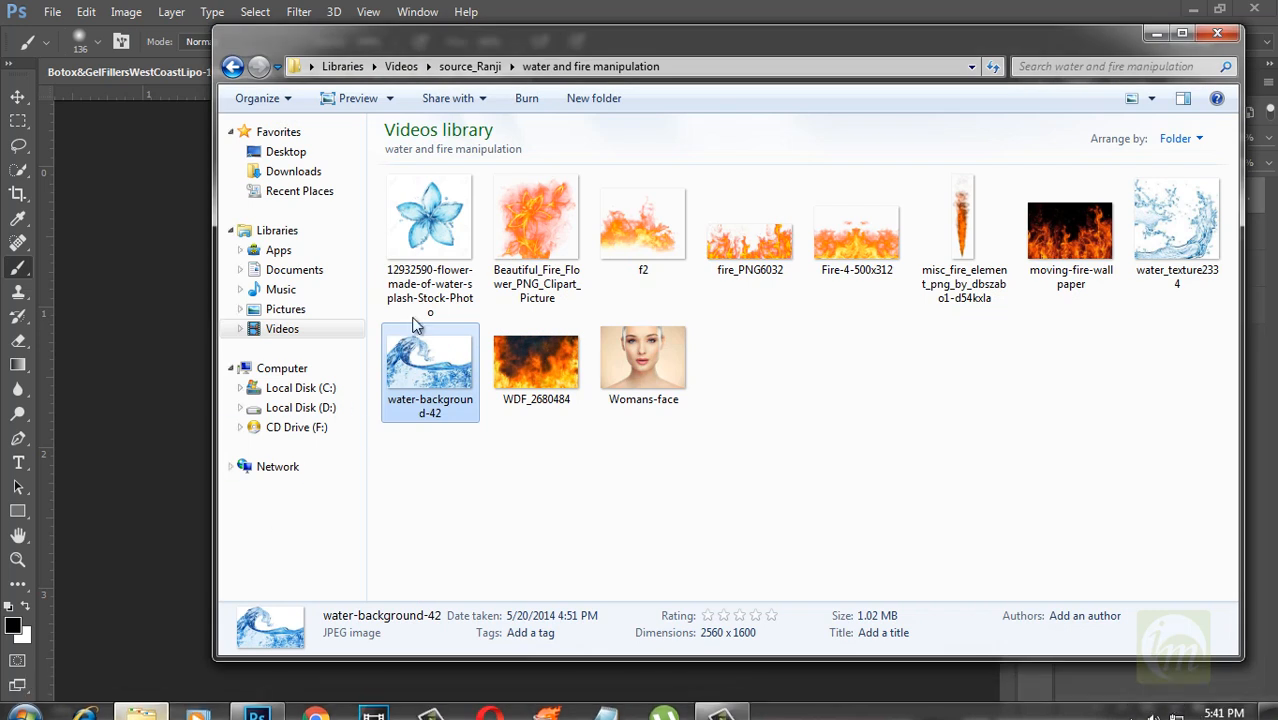
left_click_drag(1178, 242, 220, 588)
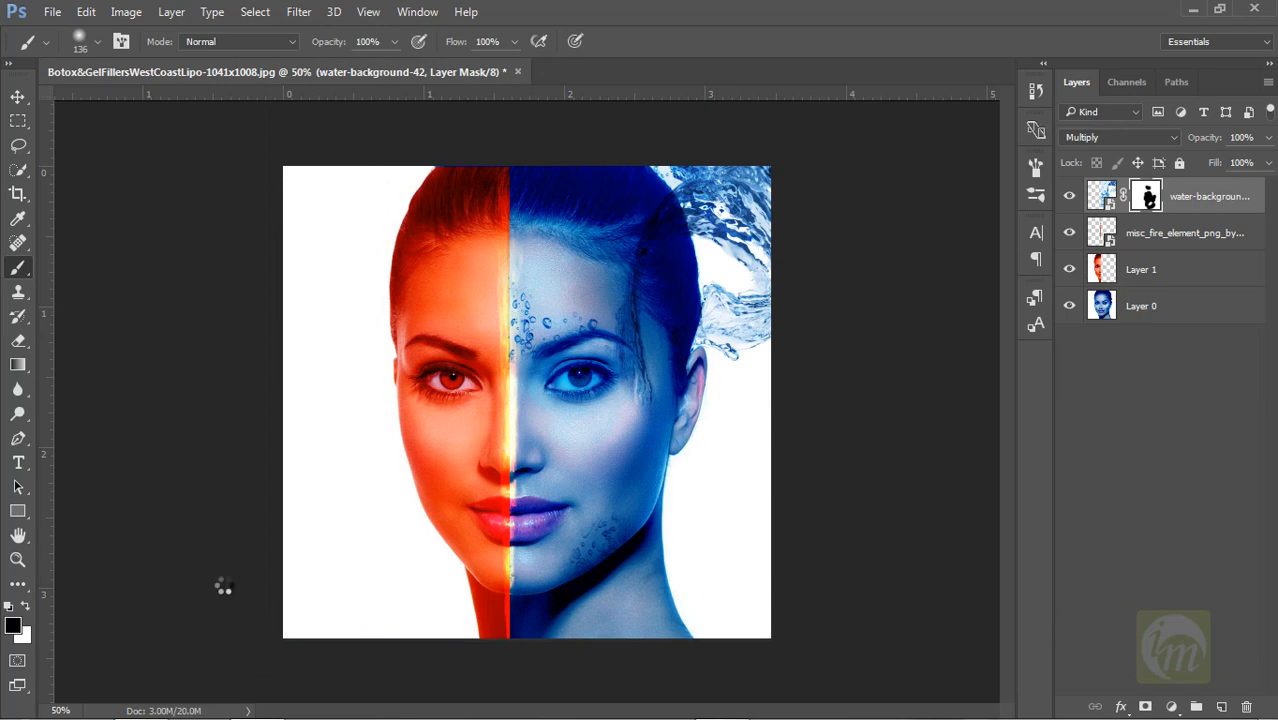
left_click_drag(775, 166, 702, 240)
left_click_drag(600, 381, 708, 466)
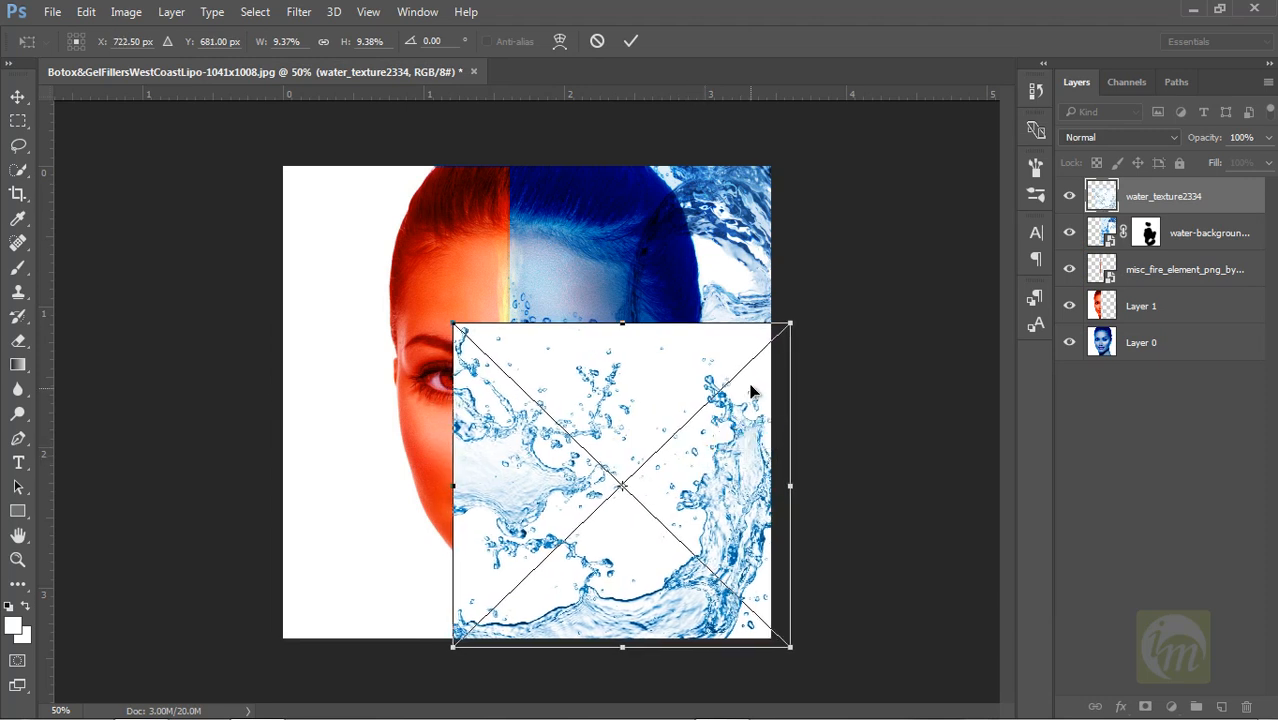
key("b")
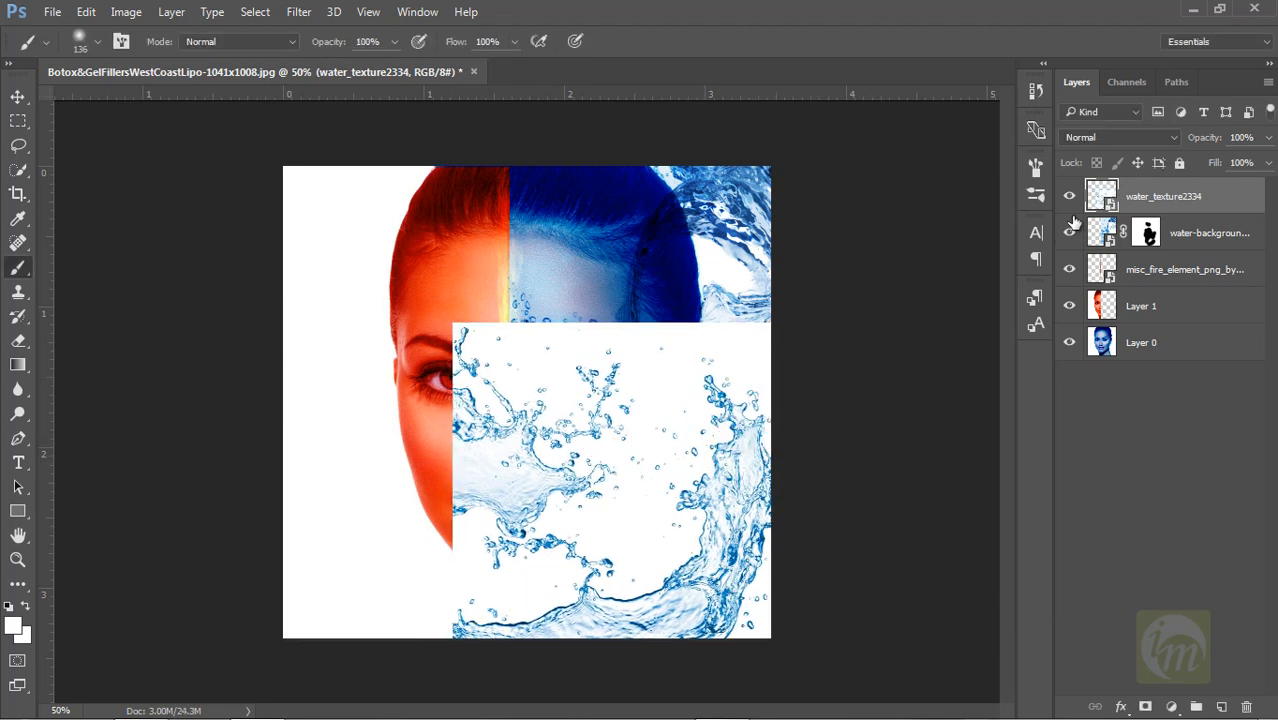
Set the water_texture2334 layer to Multiply and move both water layers beneath Layer 1
left_click(1117, 141)
left_click(1074, 200)
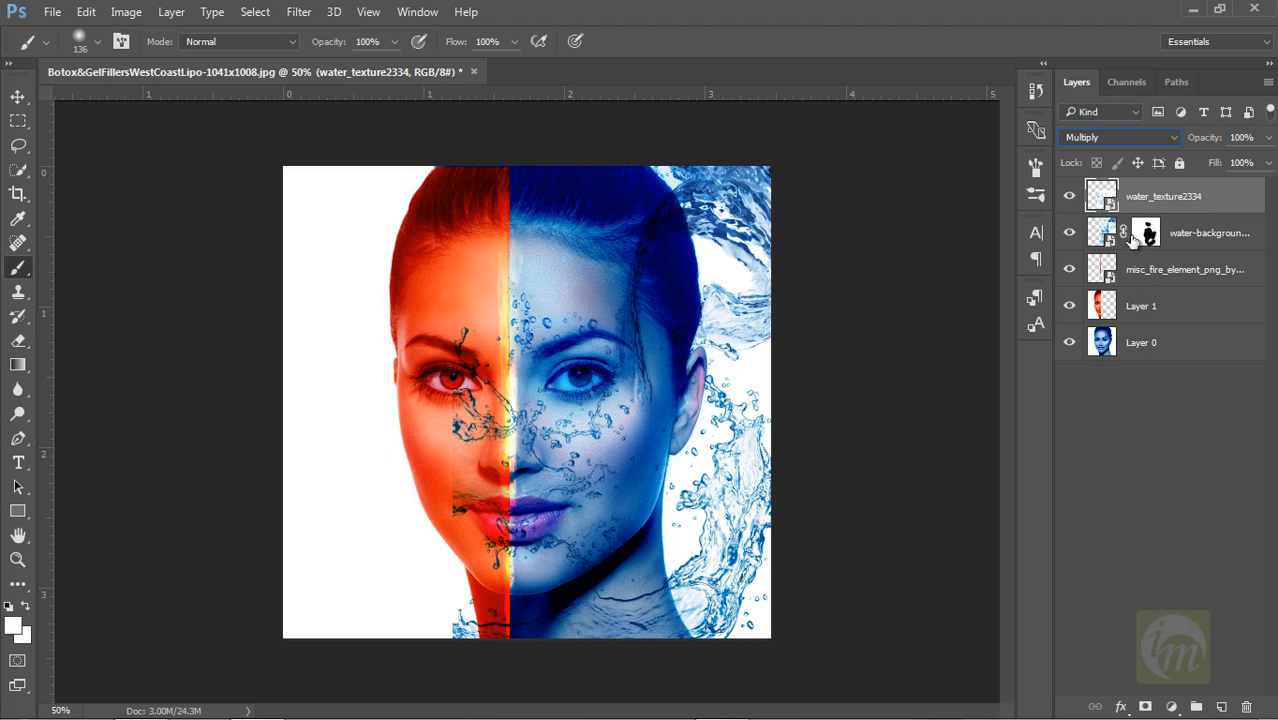
left_click(1188, 234, "shift")
left_click_drag(1199, 206, 1158, 312)
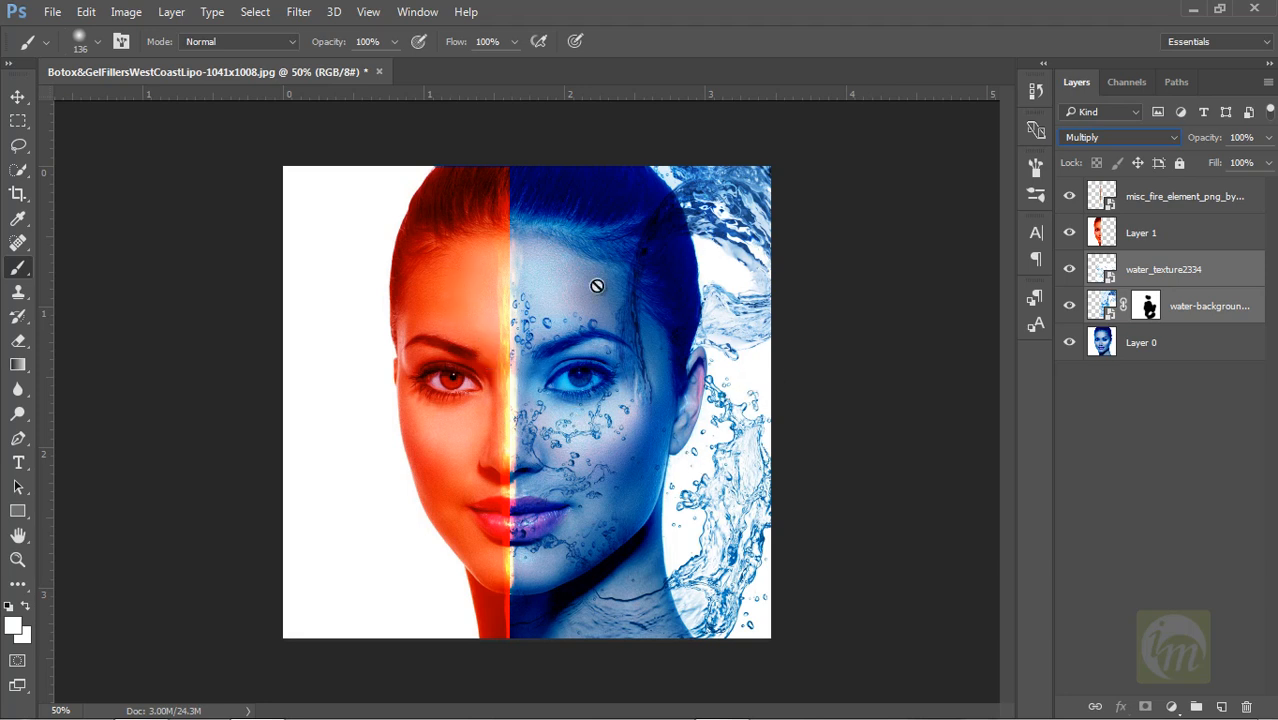
Compare the portrait with and without the water_texture2334 layer
left_click(14, 101)
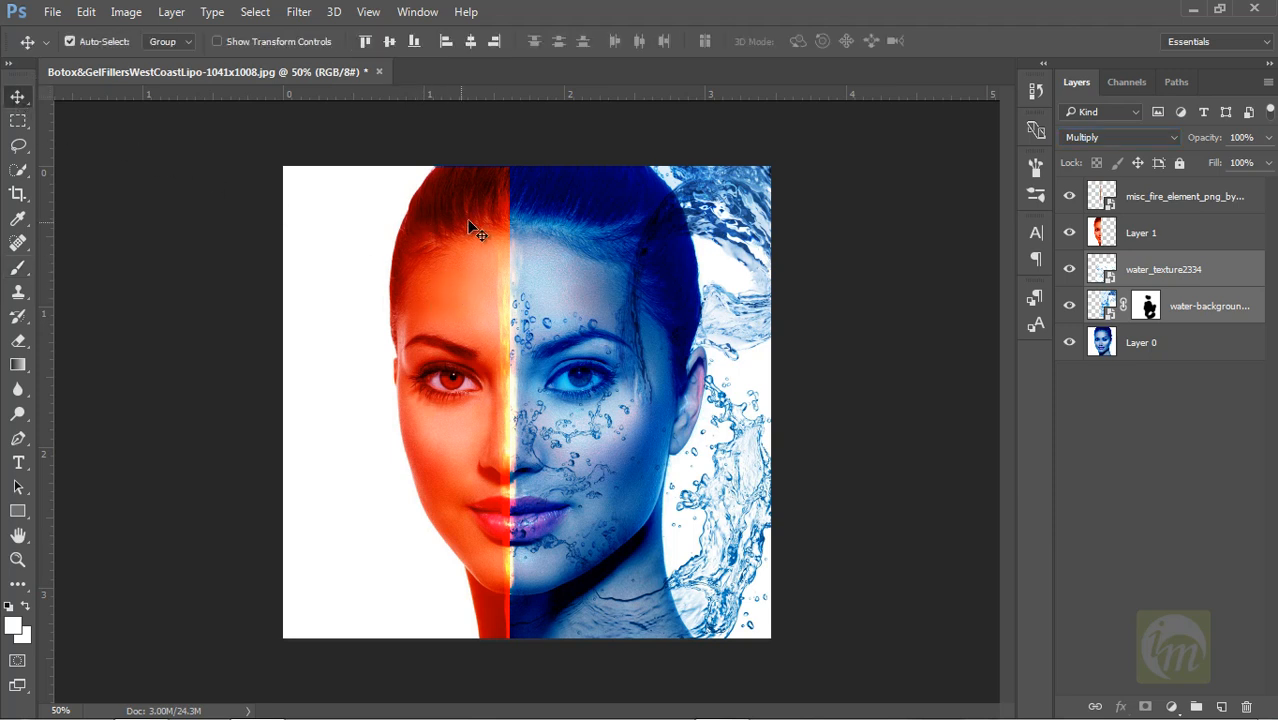
left_click(1158, 282)
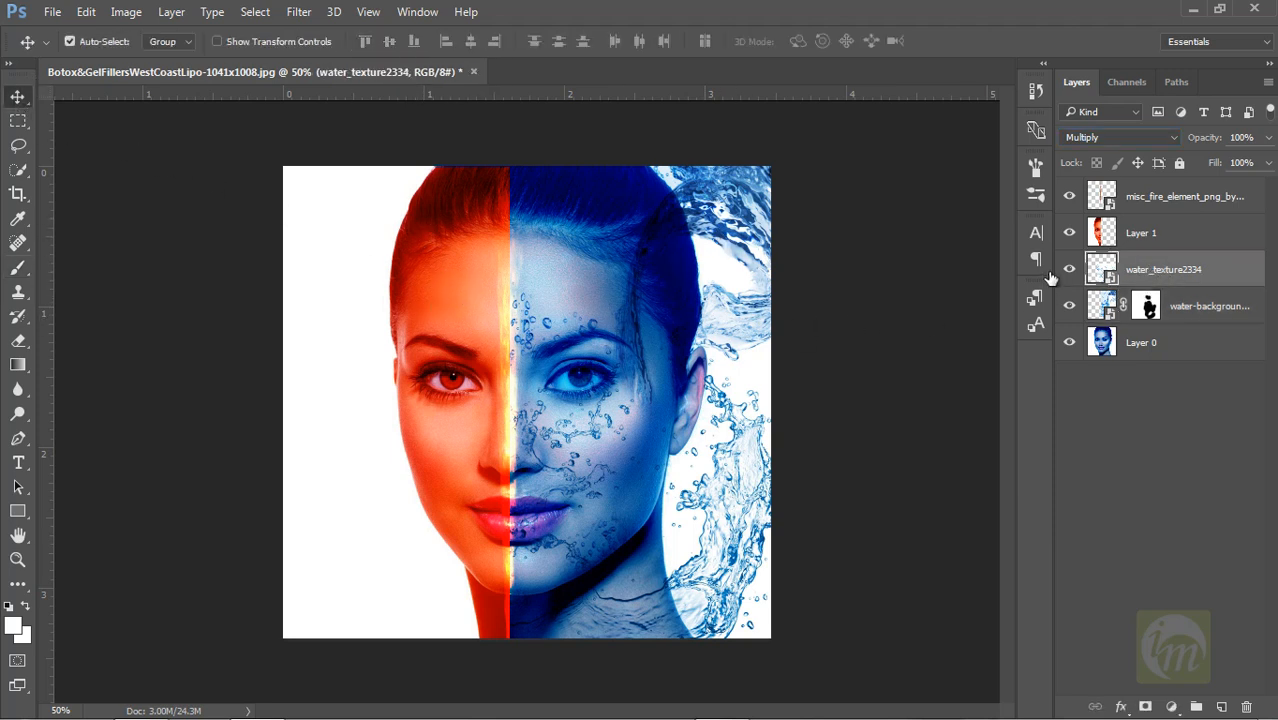
left_click(1070, 269)
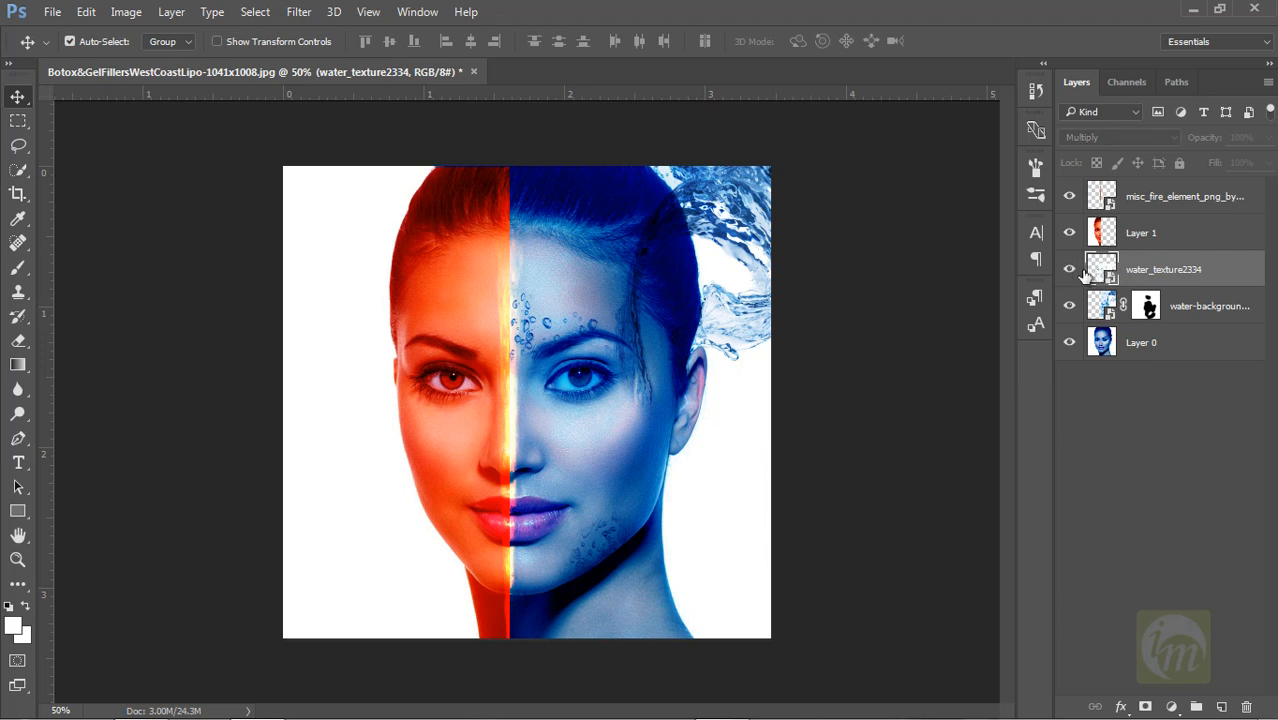
left_click(1076, 270)
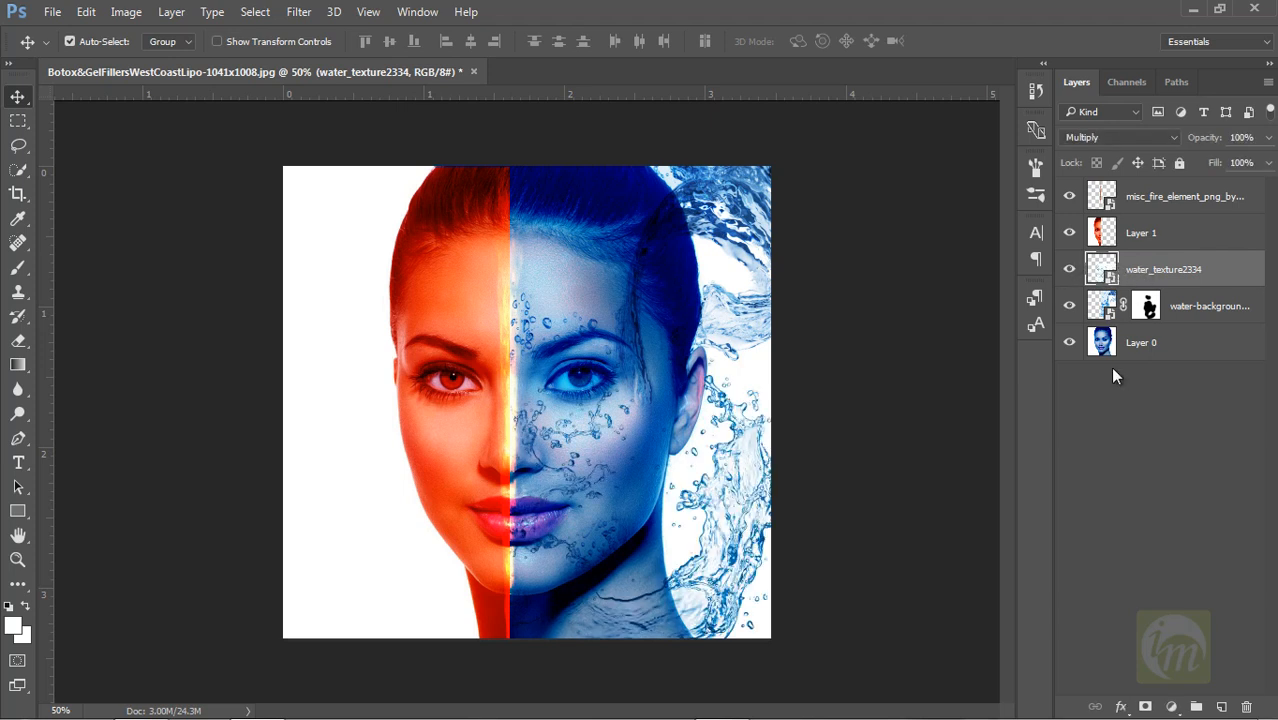
Add a layer mask to the water_texture2334 layer and paint it black around the nose and over the blue cheek beside it
left_click(1146, 707)
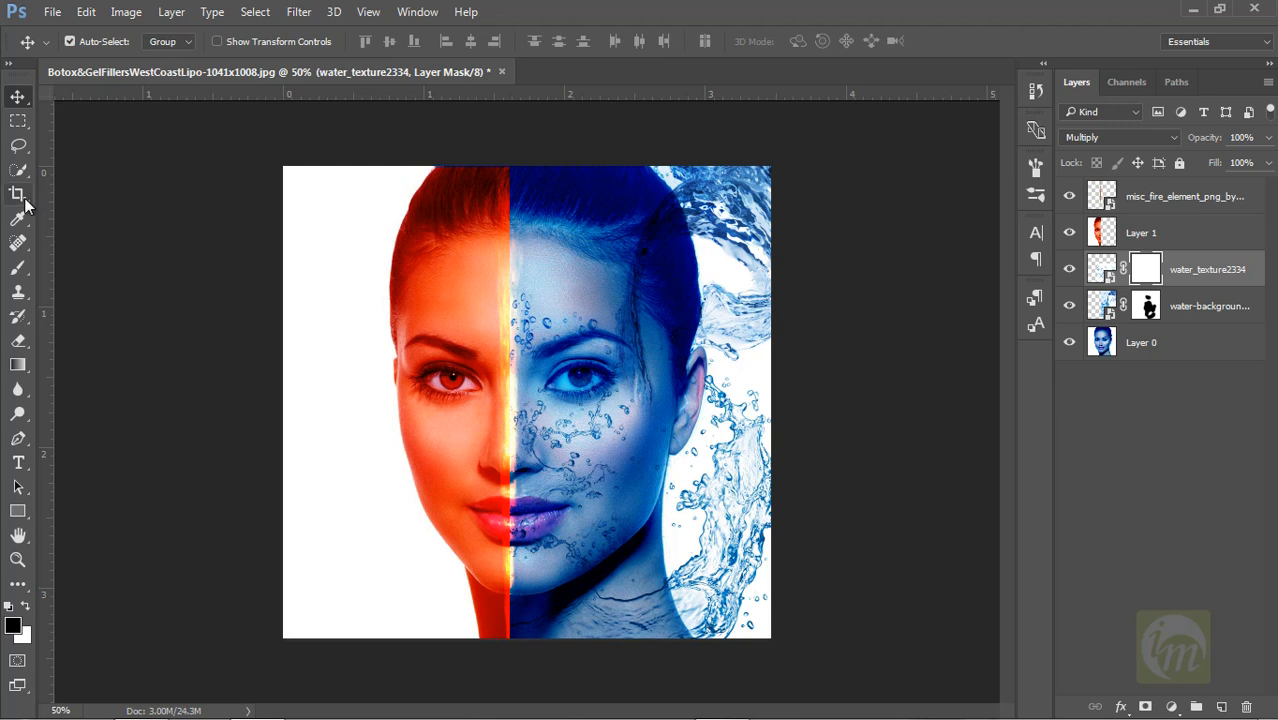
left_click(19, 270)
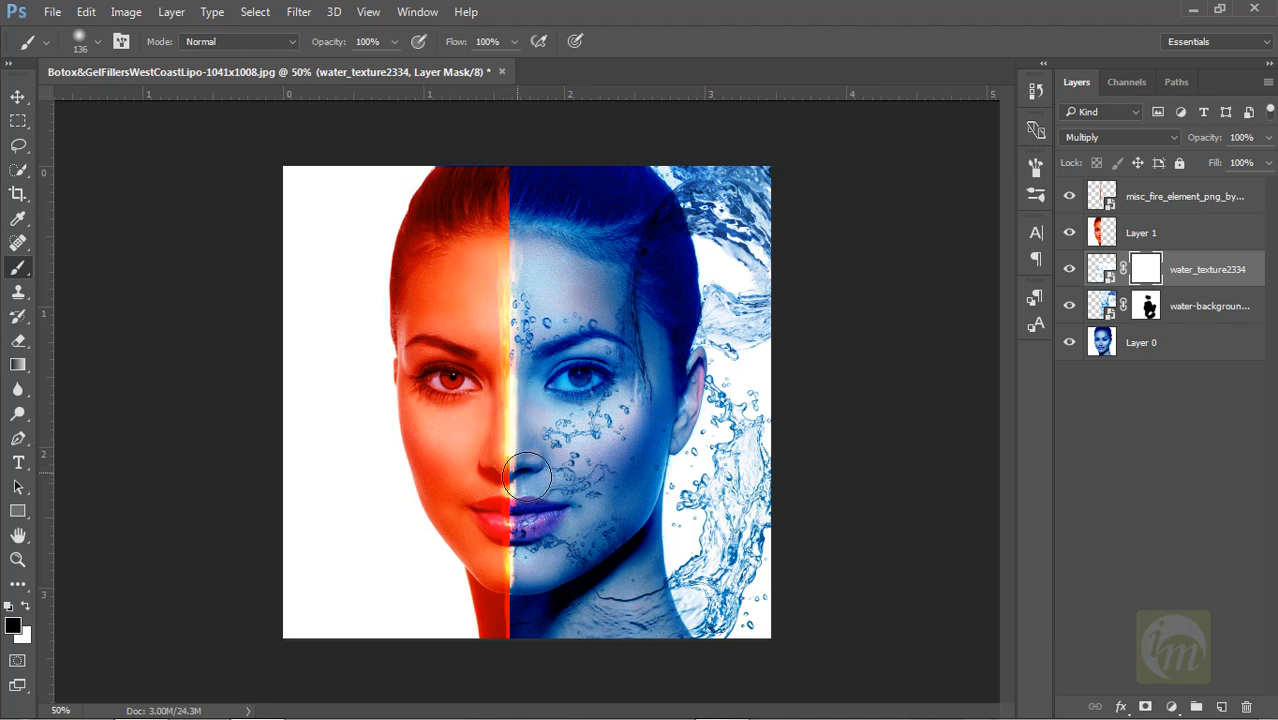
mouse_move(525, 475)
left_mouse_down()
mouse_move(559, 484)
mouse_move(598, 479)
left_mouse_up()
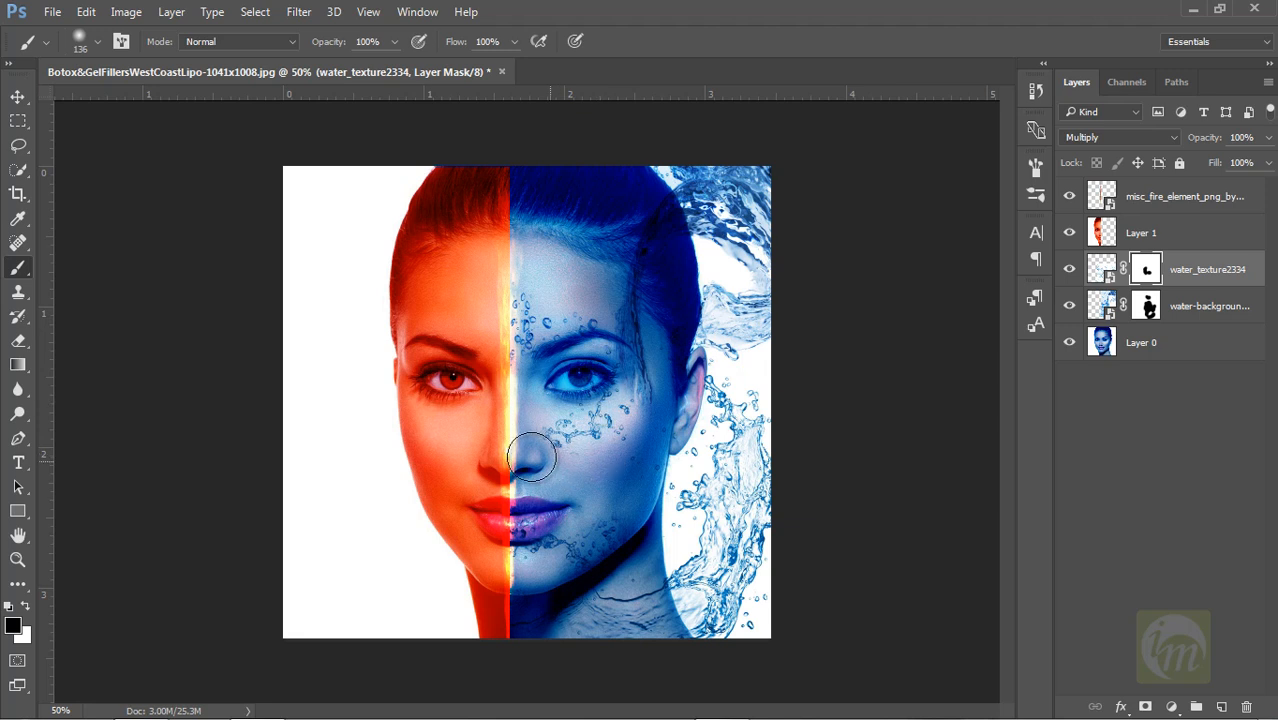
Reduce the brush to 34 px and mask out more of the stray water droplets on the blue cheek beside the nose
right_click(614, 433)
left_click_drag(729, 478, 728, 477)
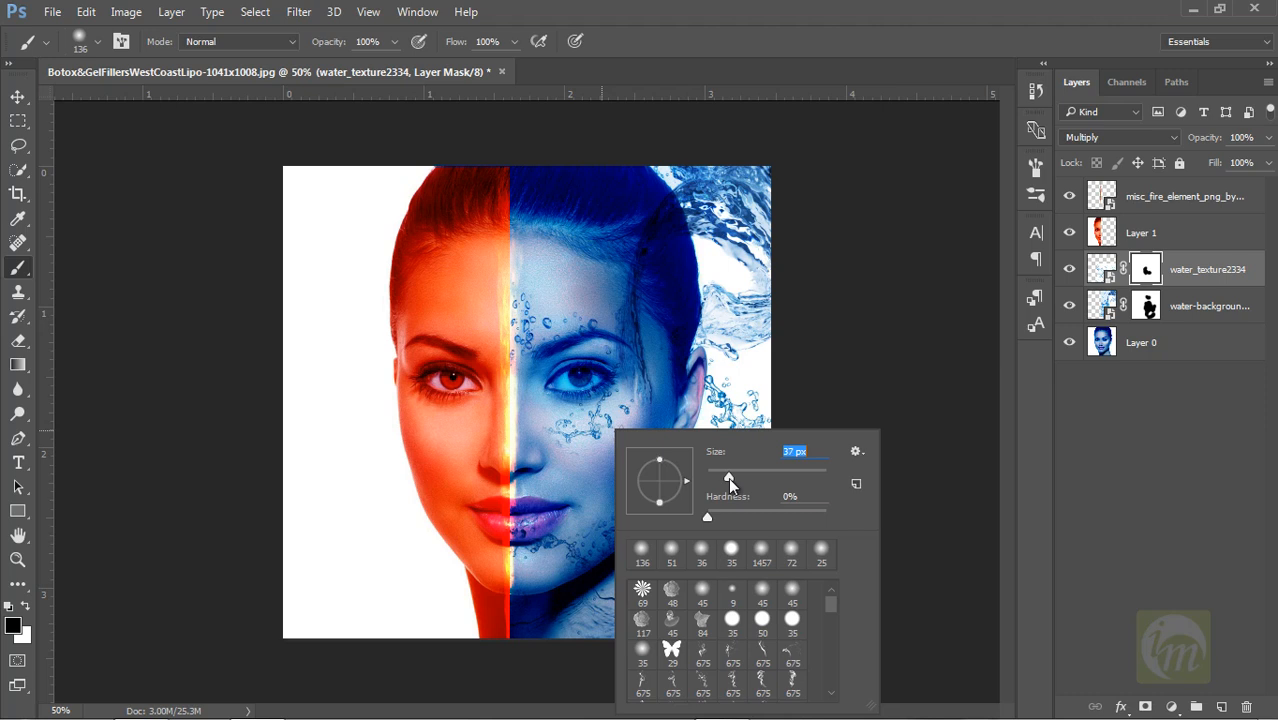
left_click(570, 448)
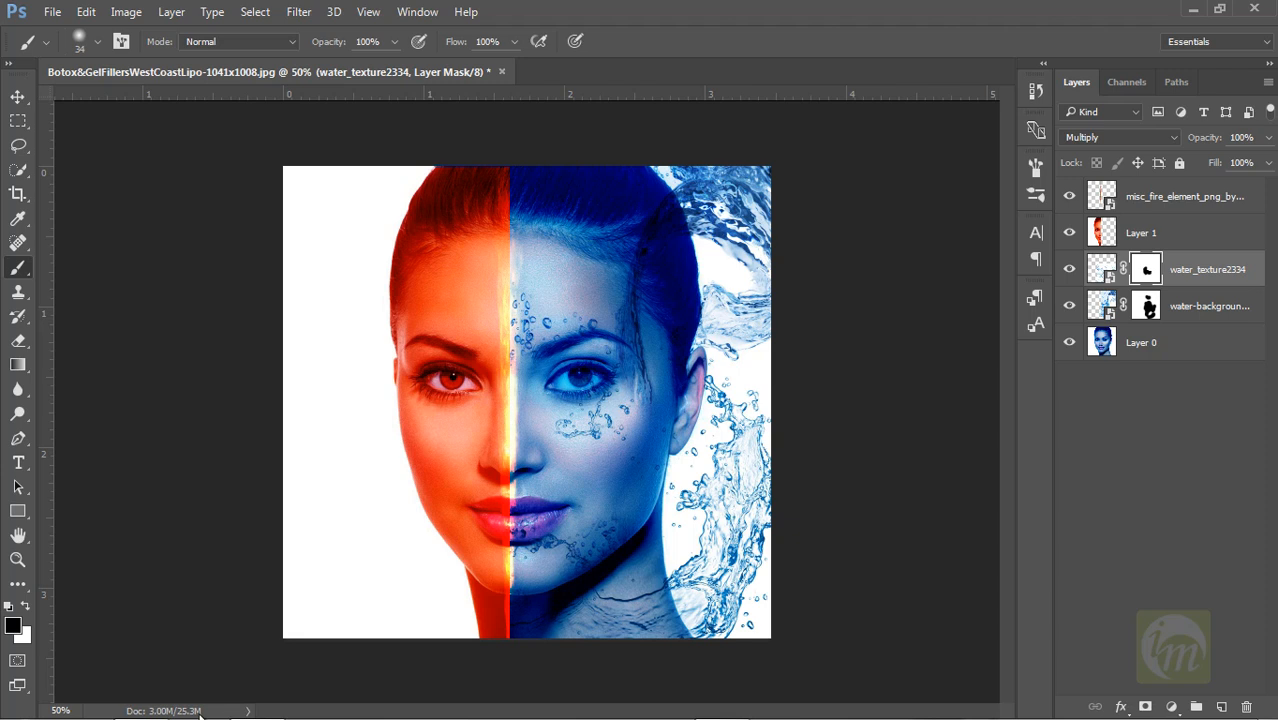
Place the 12932590-flower-made-of-water-splash image at 34% scale over the lower part of the blue half
left_click(141, 700)
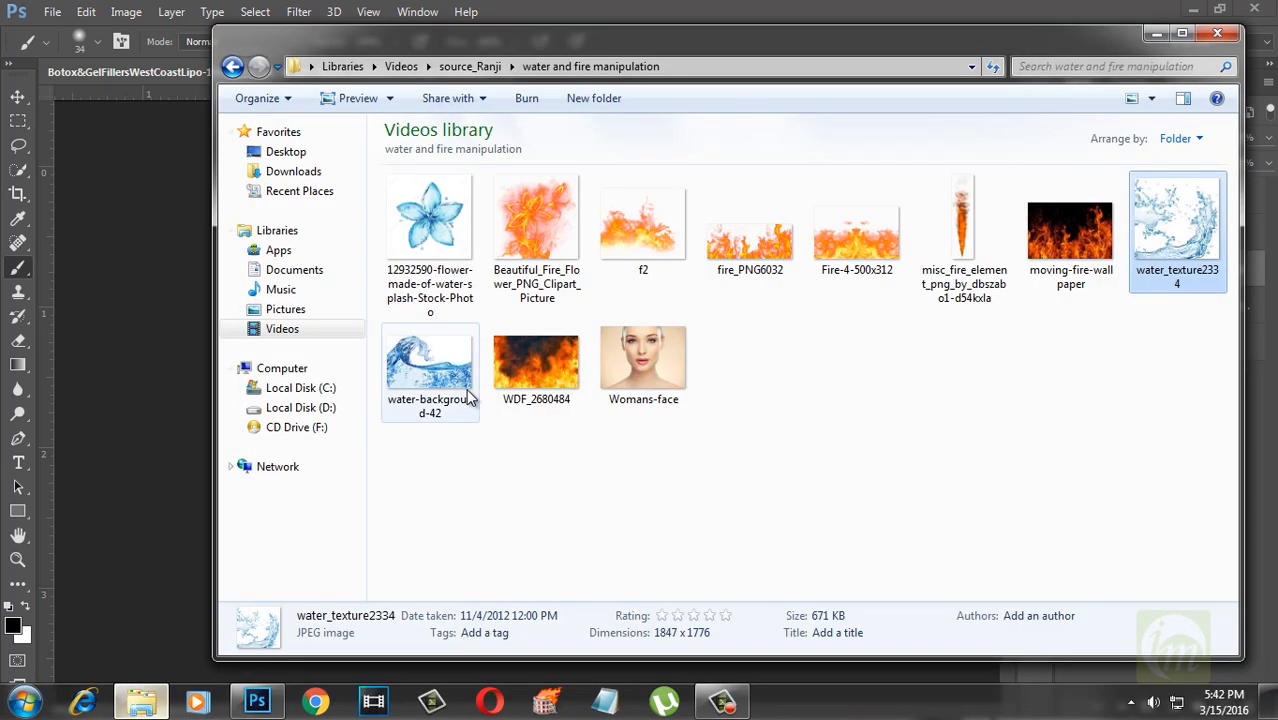
left_click_drag(430, 215, 328, 408)
left_click_drag(762, 168, 642, 308)
left_click_drag(578, 396, 685, 505)
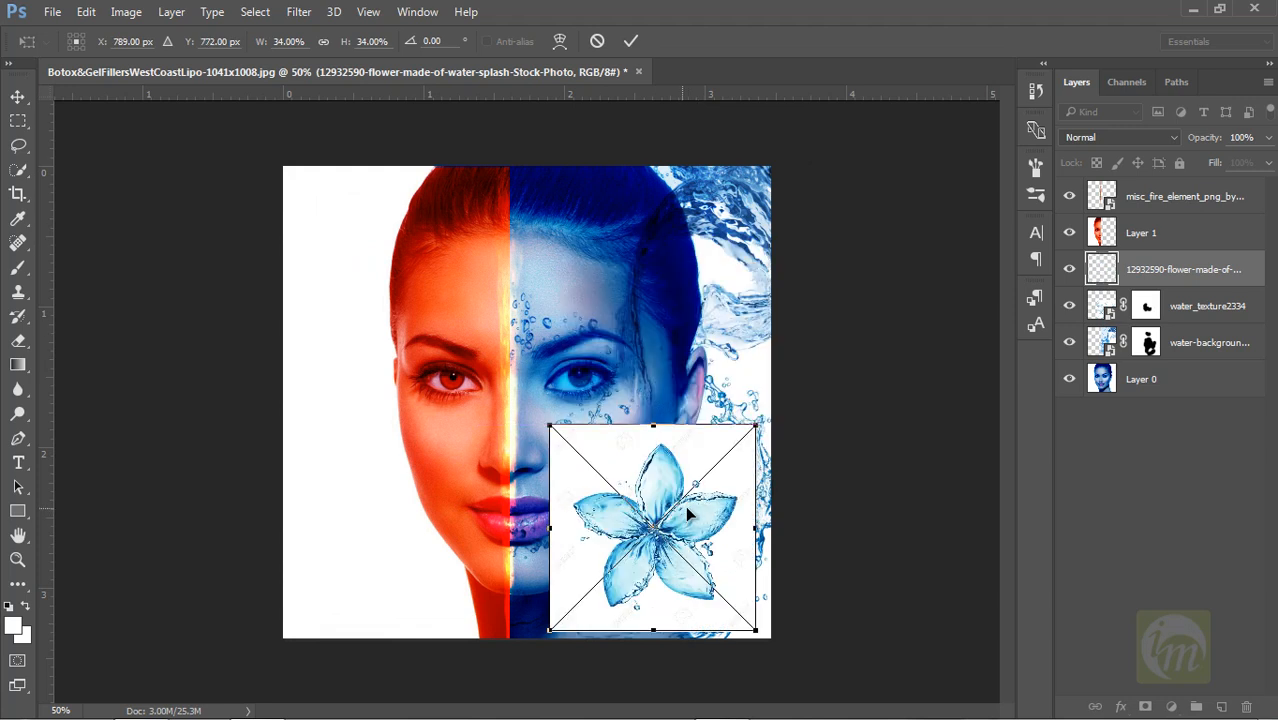
key("b")
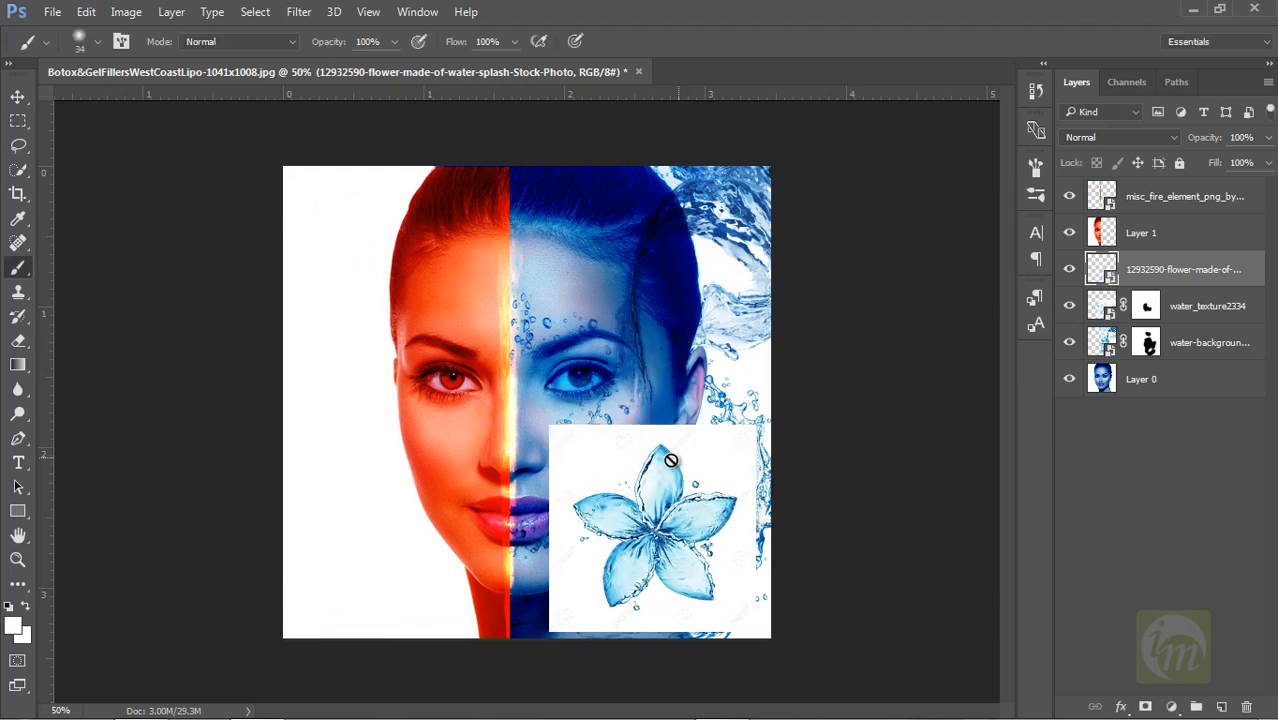
Select the white background around the water flower with Quick Selection and add a layer mask from the selection
left_click(18, 170)
mouse_move(608, 481)
left_mouse_down()
mouse_move(601, 444)
mouse_move(656, 423)
mouse_move(684, 432)
mouse_move(701, 473)
mouse_move(720, 472)
mouse_move(748, 514)
mouse_move(733, 579)
mouse_move(707, 610)
mouse_move(674, 620)
mouse_move(575, 601)
left_mouse_up()
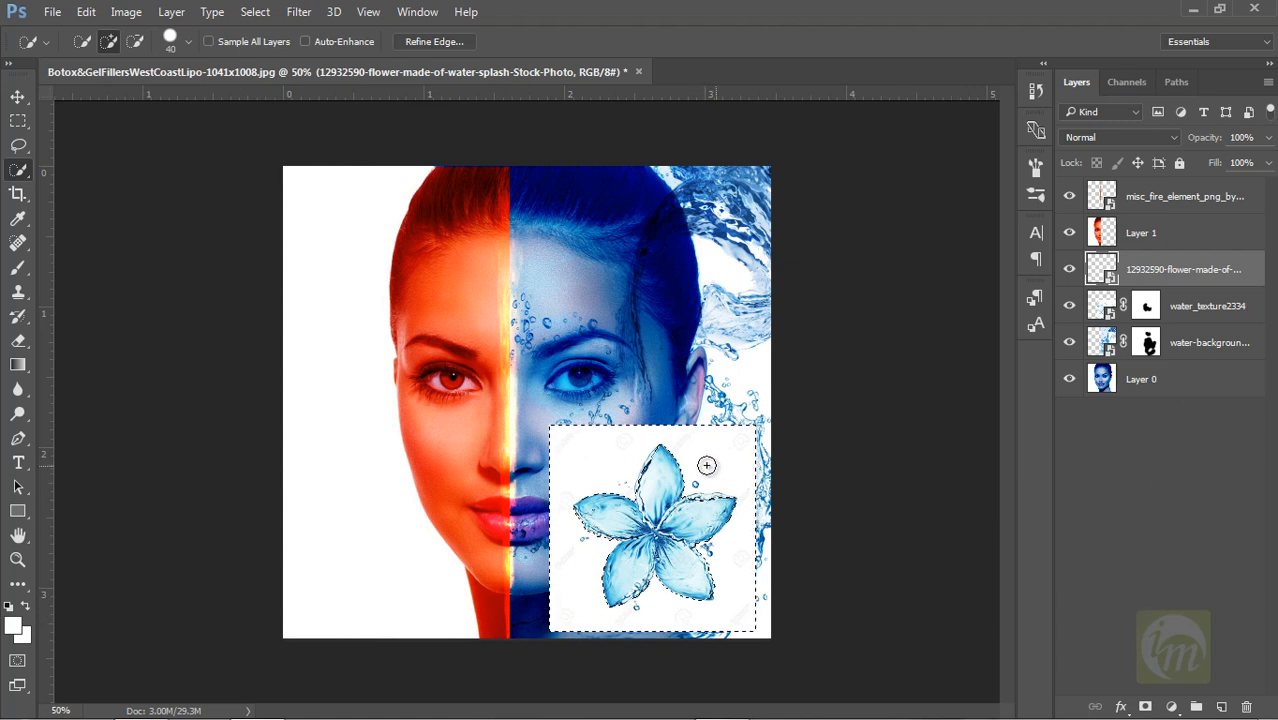
right_click(17, 172)
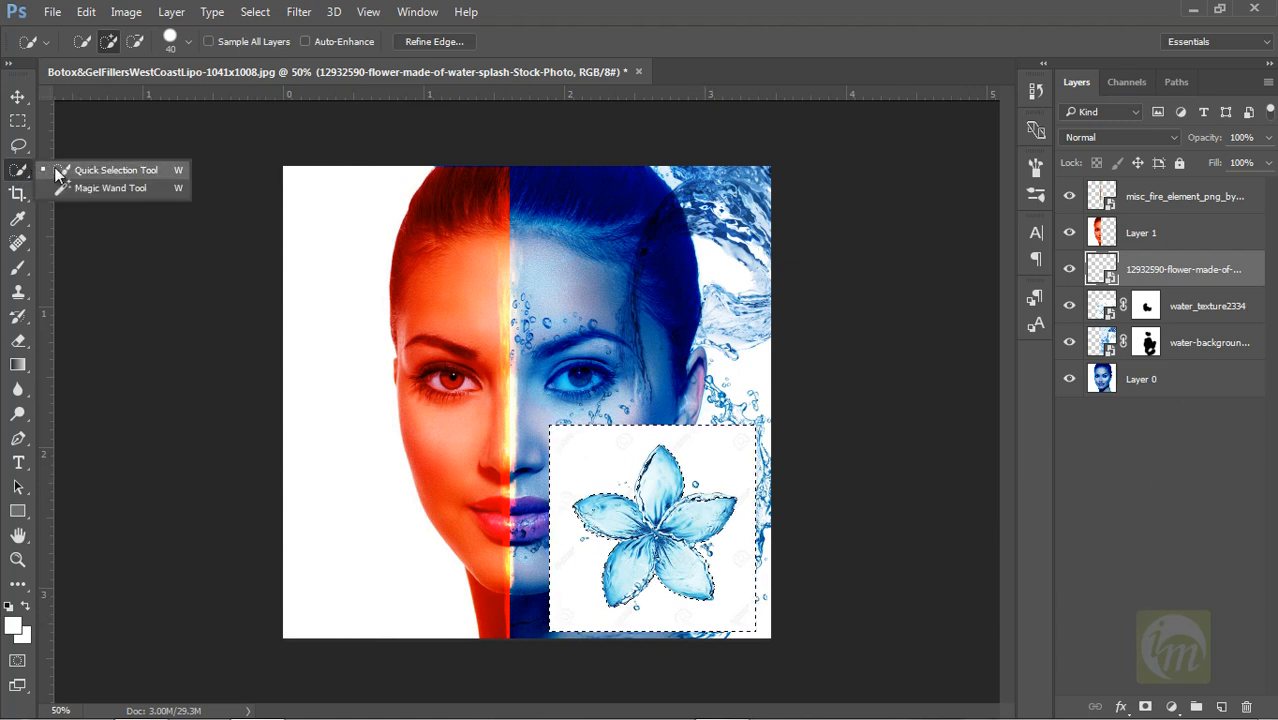
left_click(70, 176)
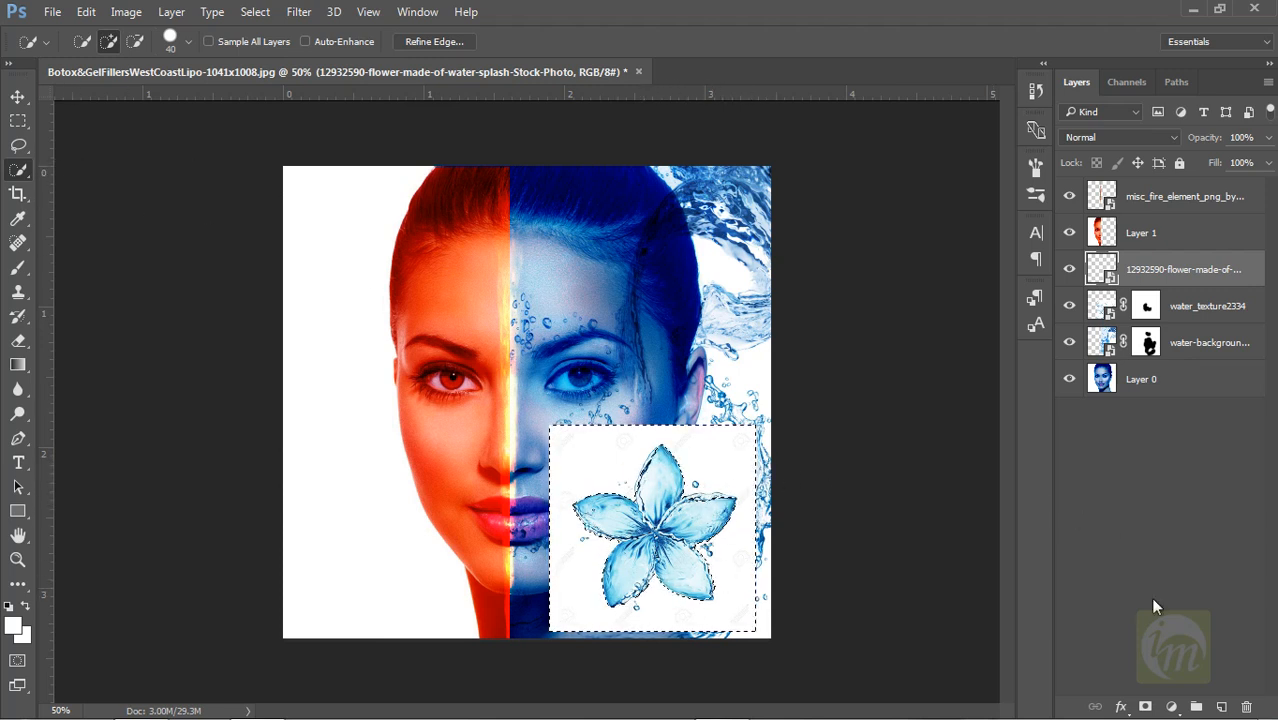
left_click(1145, 707)
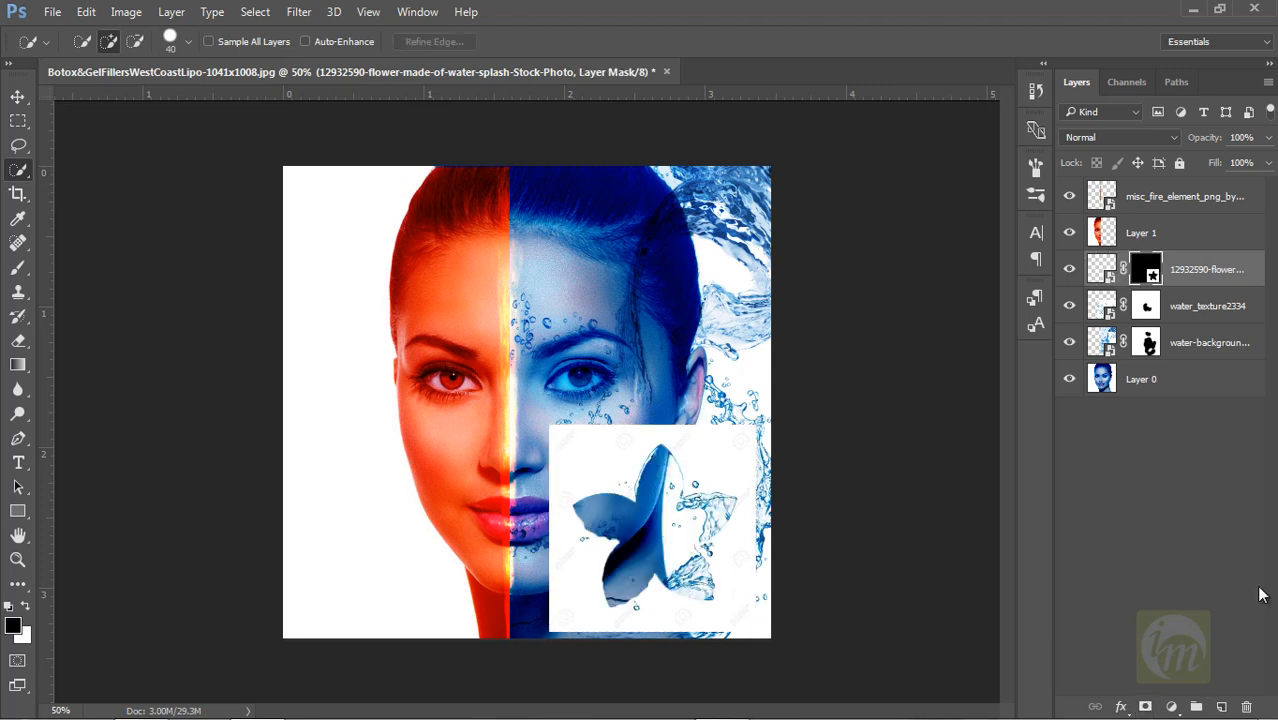
Invert the water flower's layer mask and close the mask properties
double_click(1137, 278)
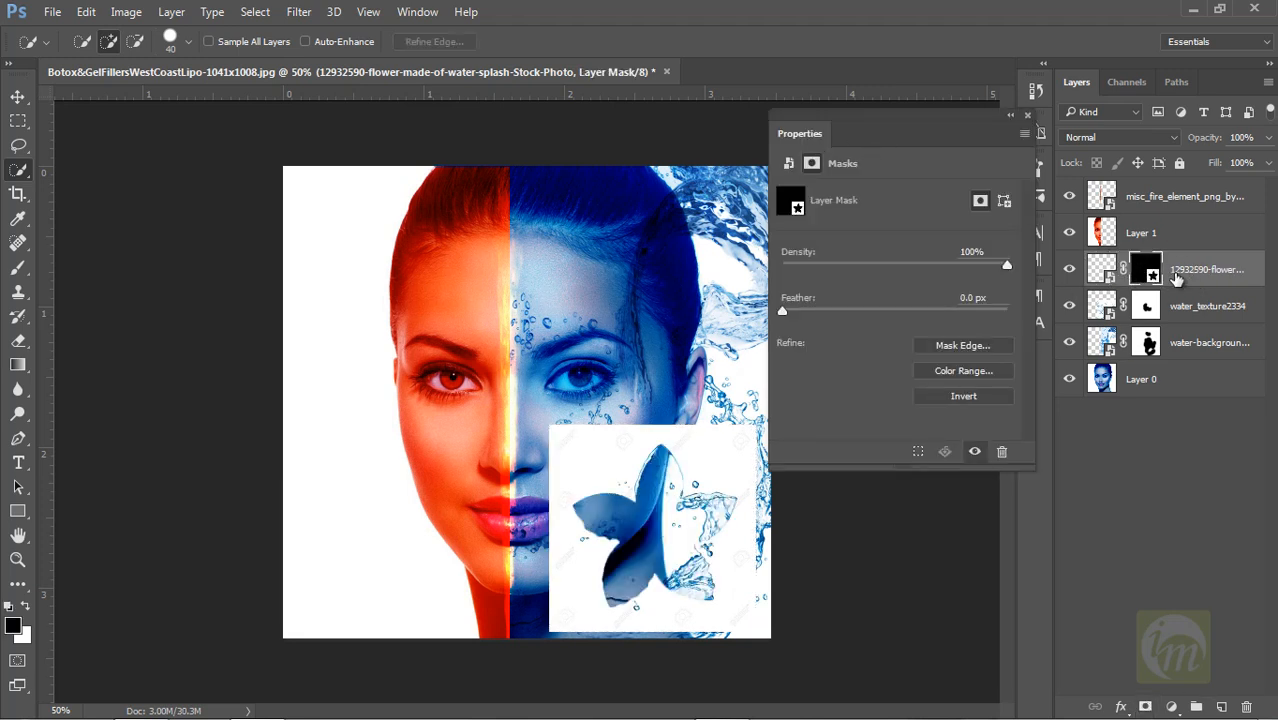
left_click(964, 396)
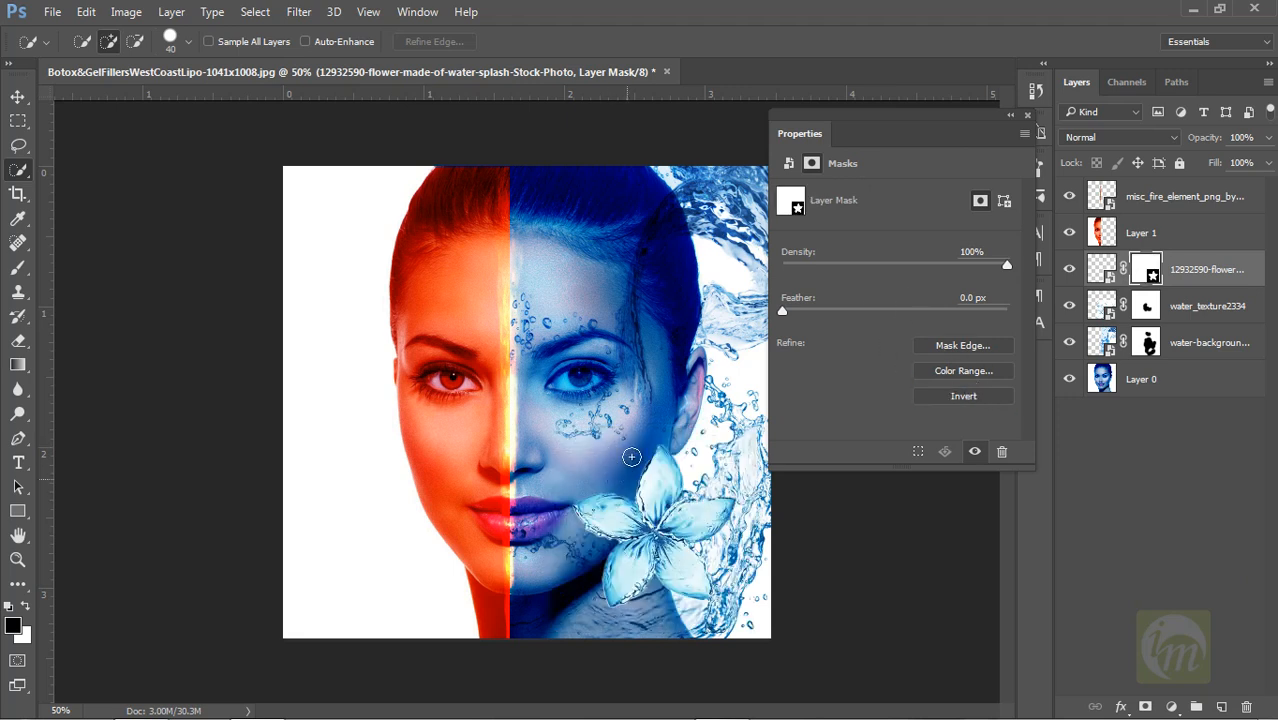
left_click(1027, 115)
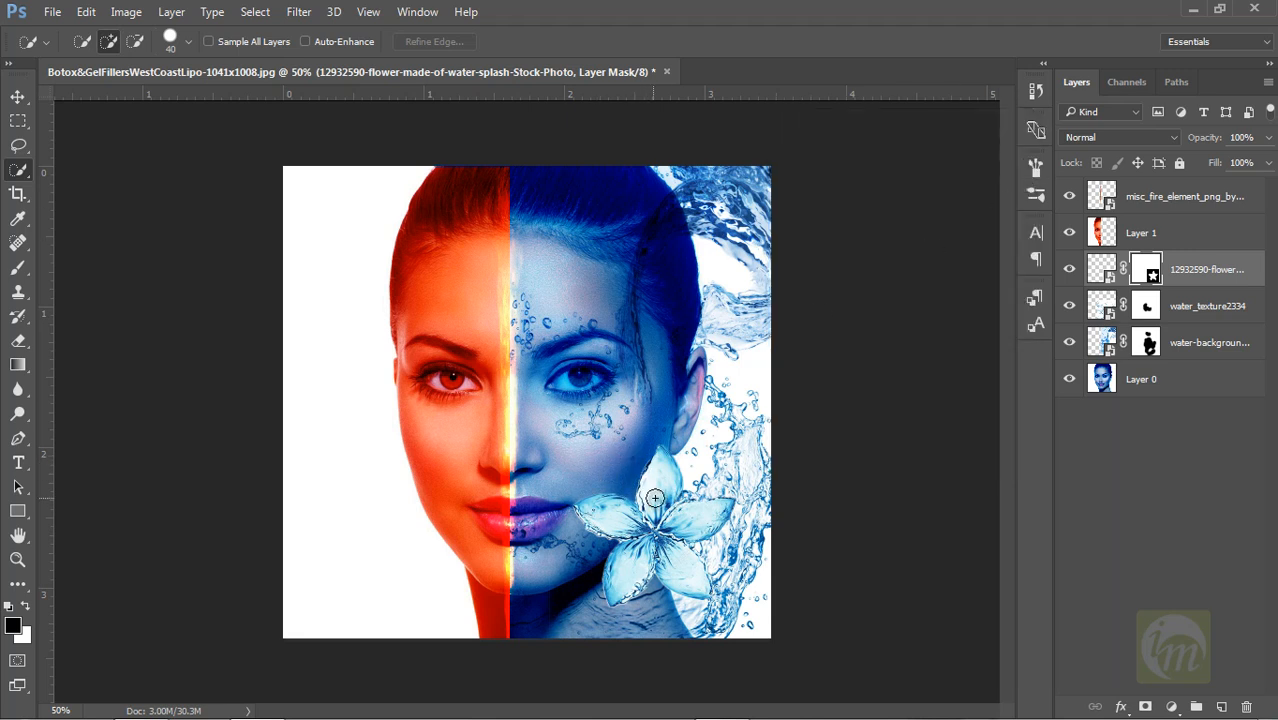
Scale the water flower to about 75% and position it beside the neck in the lower part of the blue half
left_click(18, 96)
left_click_drag(700, 482, 717, 509)
key("ctrl+t")
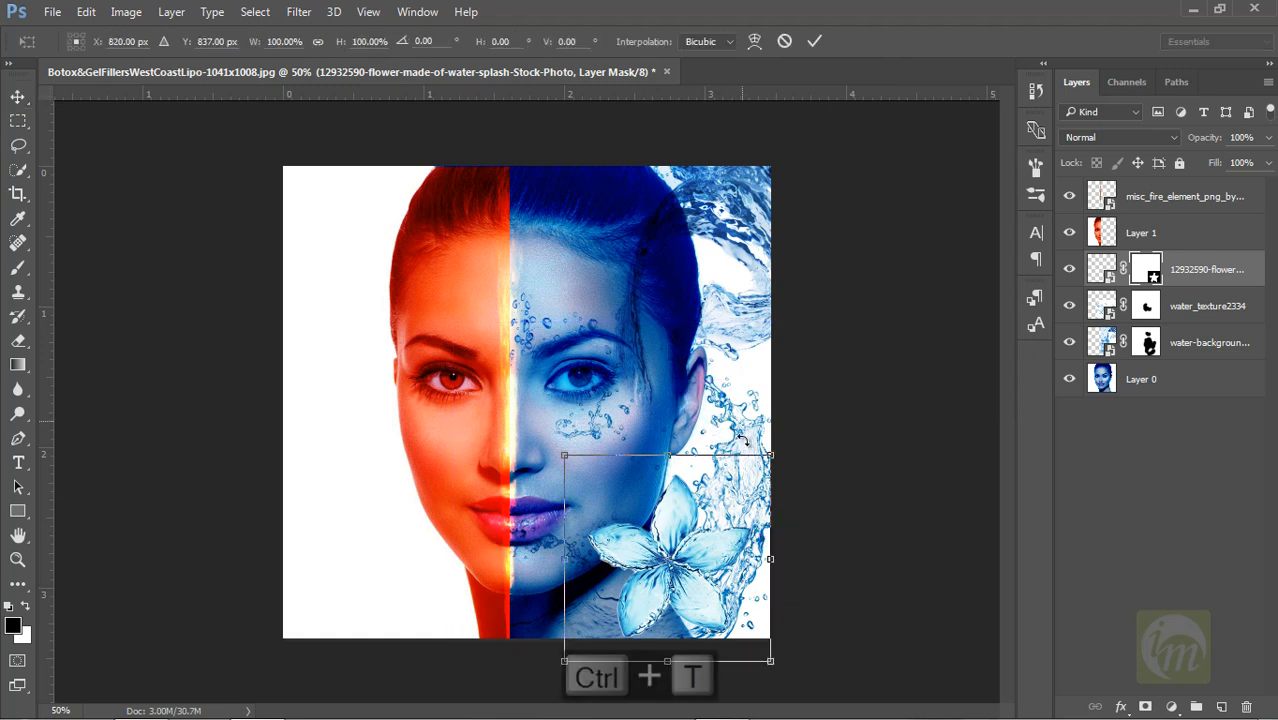
left_click_drag(771, 457, 746, 480)
left_click_drag(686, 546, 698, 548)
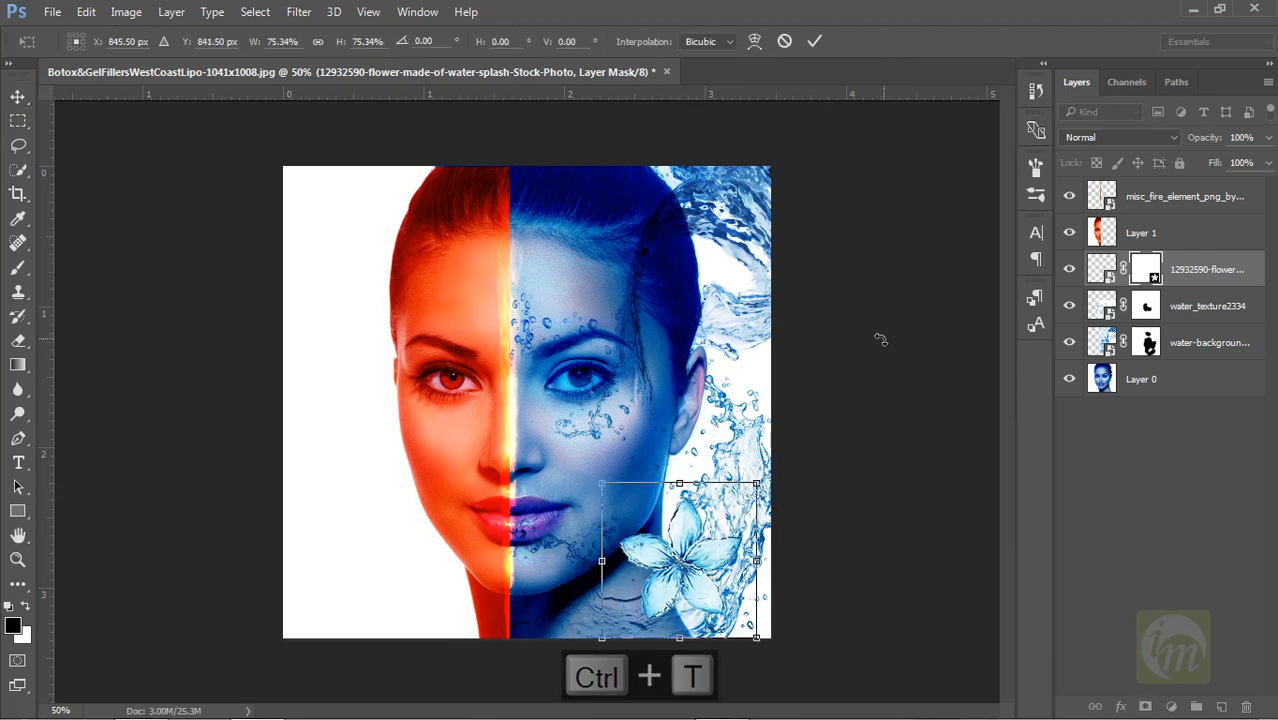
key("Return")
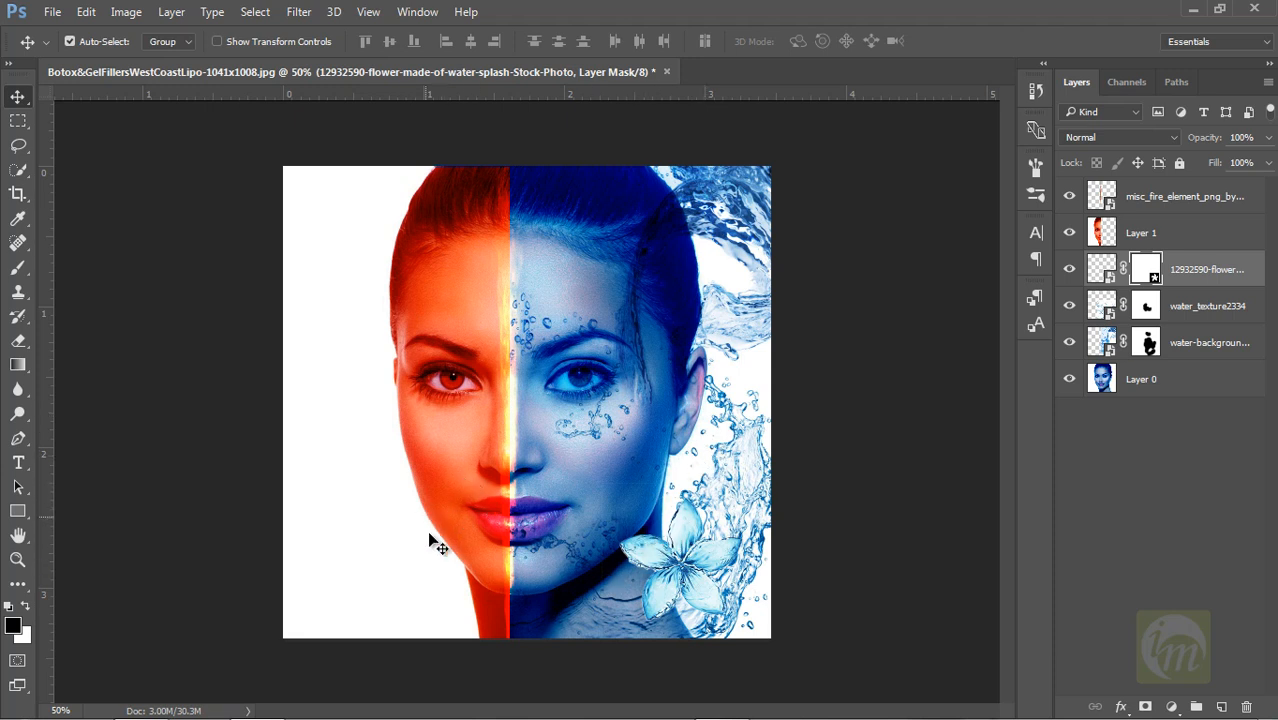
Place the Fire-4-500x312 image at about 50% scale along the bottom of the portrait
left_click(140, 702)
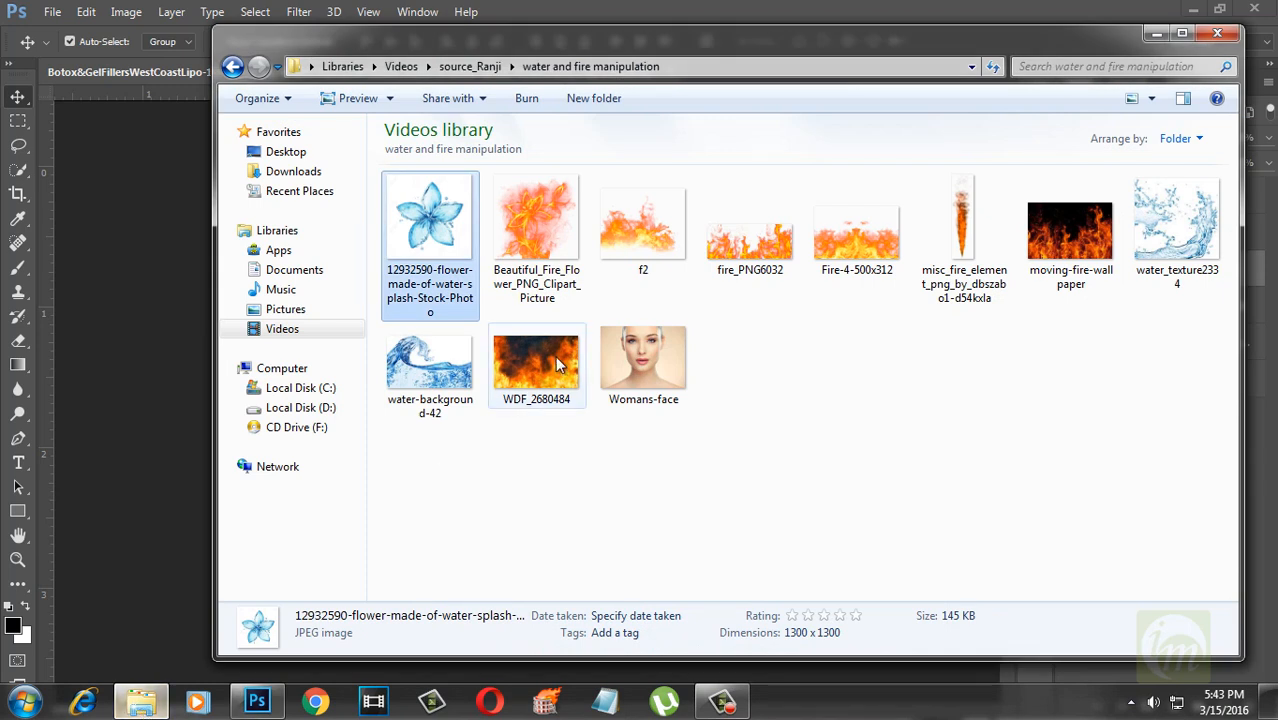
left_click(873, 251)
left_click_drag(869, 253, 265, 697)
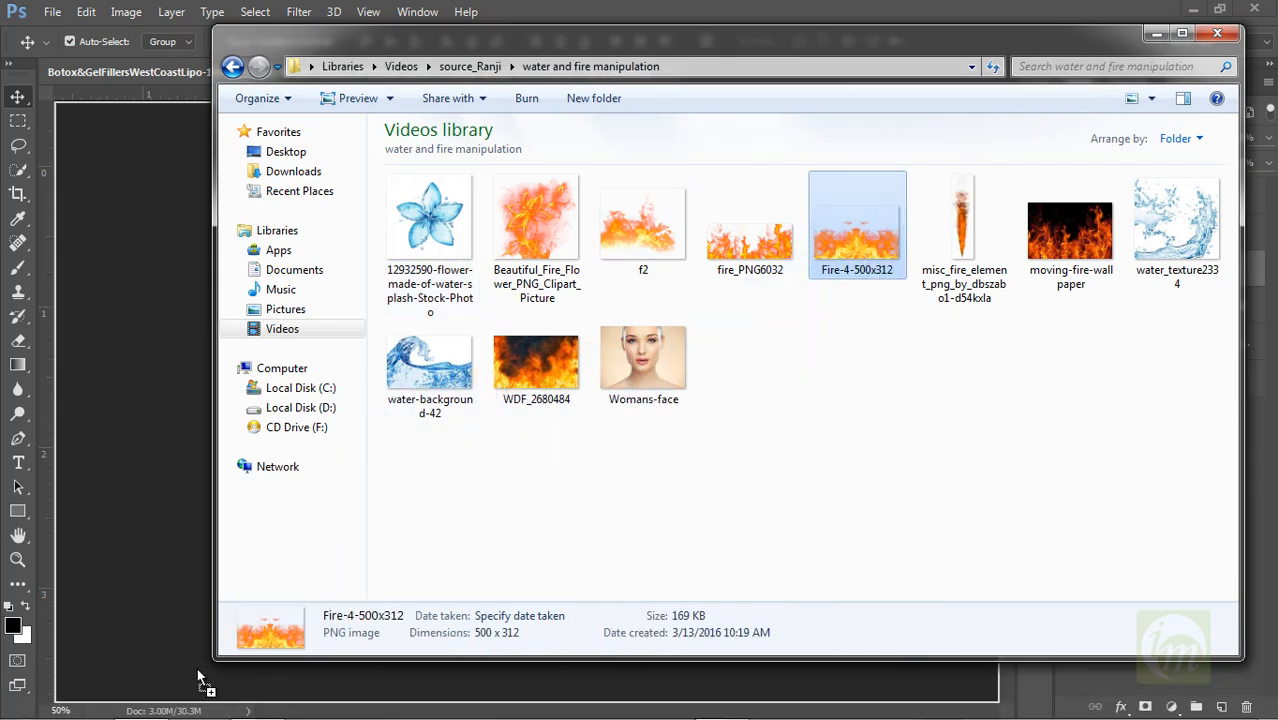
left_click_drag(163, 622, 162, 623)
left_click_drag(701, 427, 675, 507)
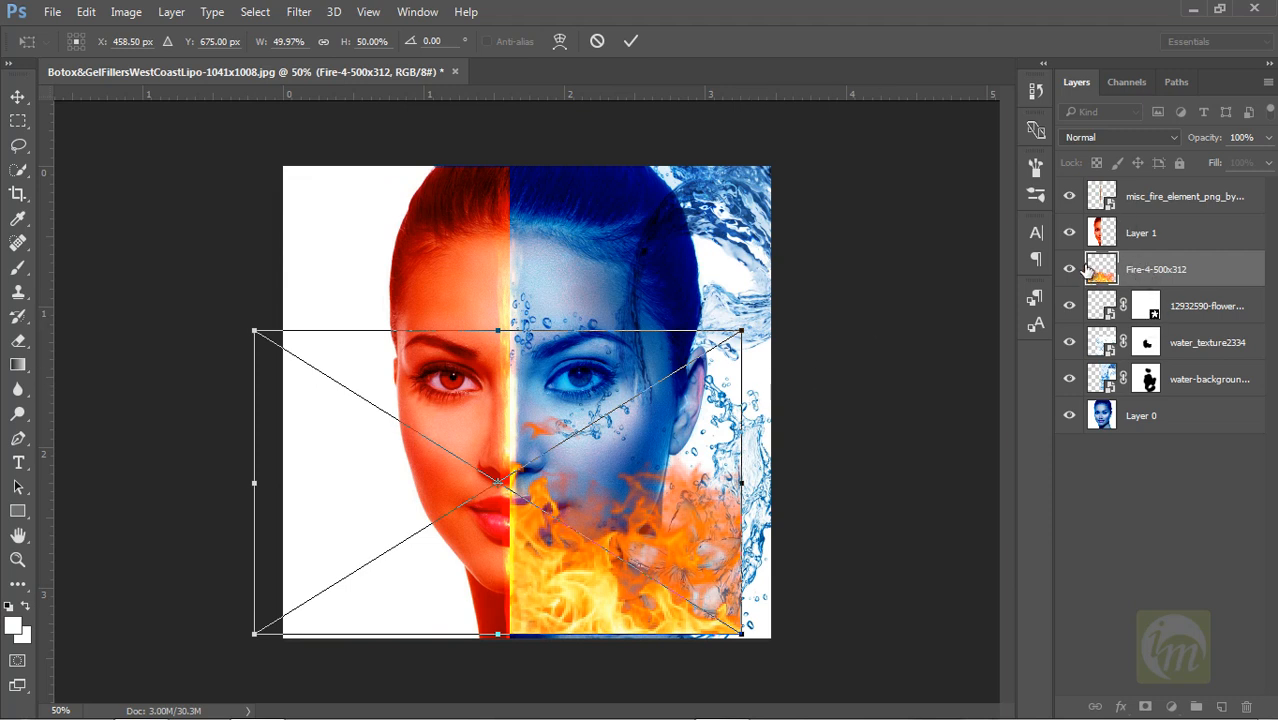
key("Return")
Move the Fire-4-500x312 layer above Layer 1, scale it down and position it along the bottom of the red half
left_click_drag(1150, 270, 1141, 214)
left_click_drag(437, 528, 420, 612)
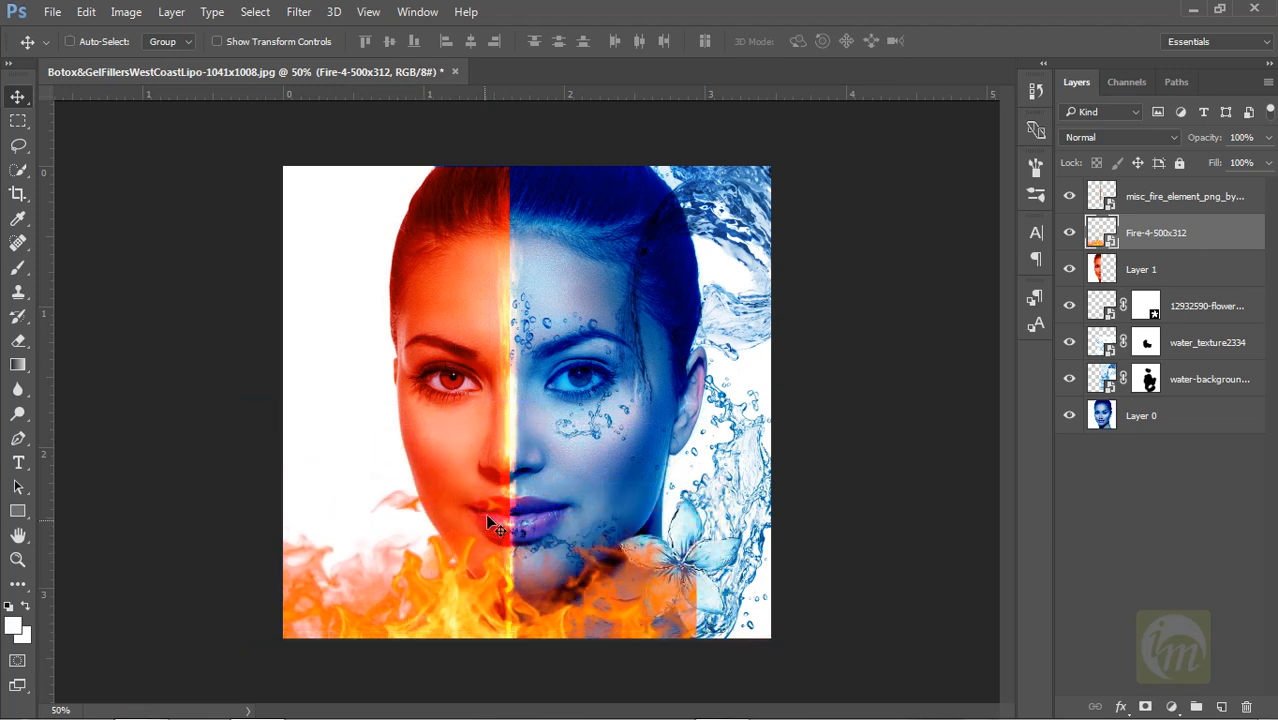
key("ctrl+t")
left_click_drag(696, 406, 611, 457)
left_click_drag(533, 537, 477, 520)
key("Return")
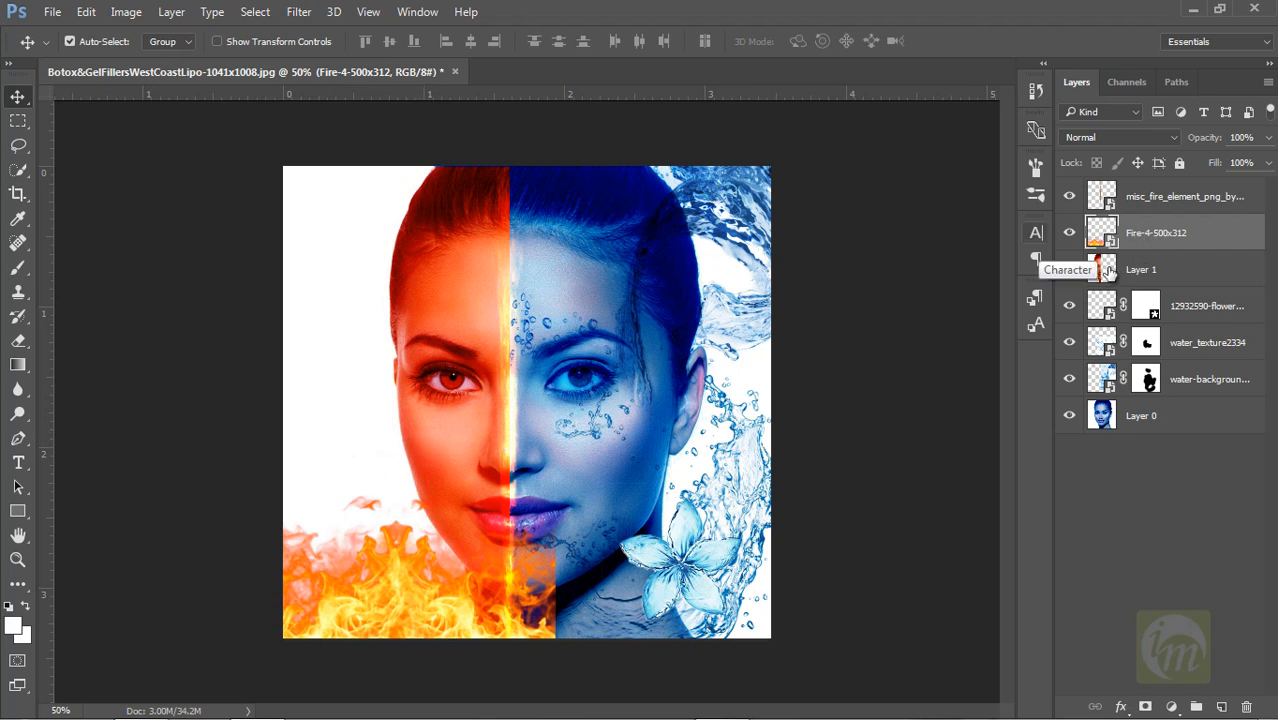
Rasterize the Fire-4-500x312 layer and clip it to Layer 1
left_click(1150, 270)
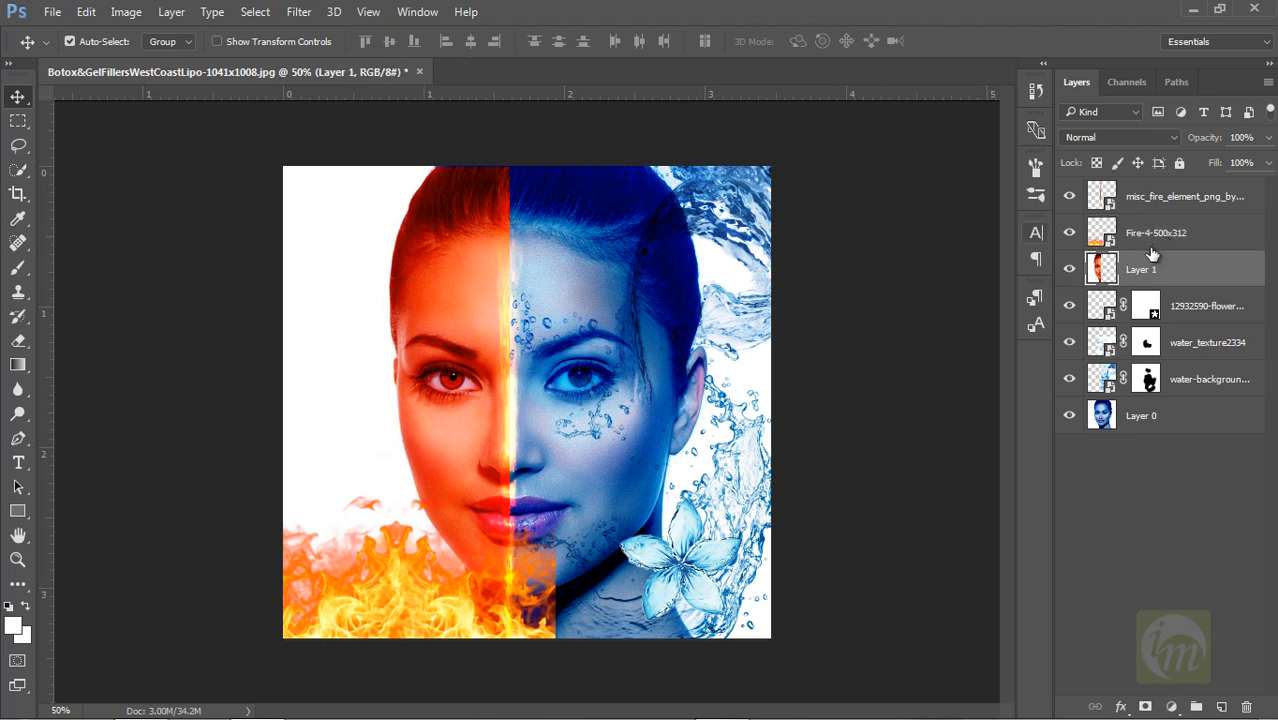
left_click(1157, 235)
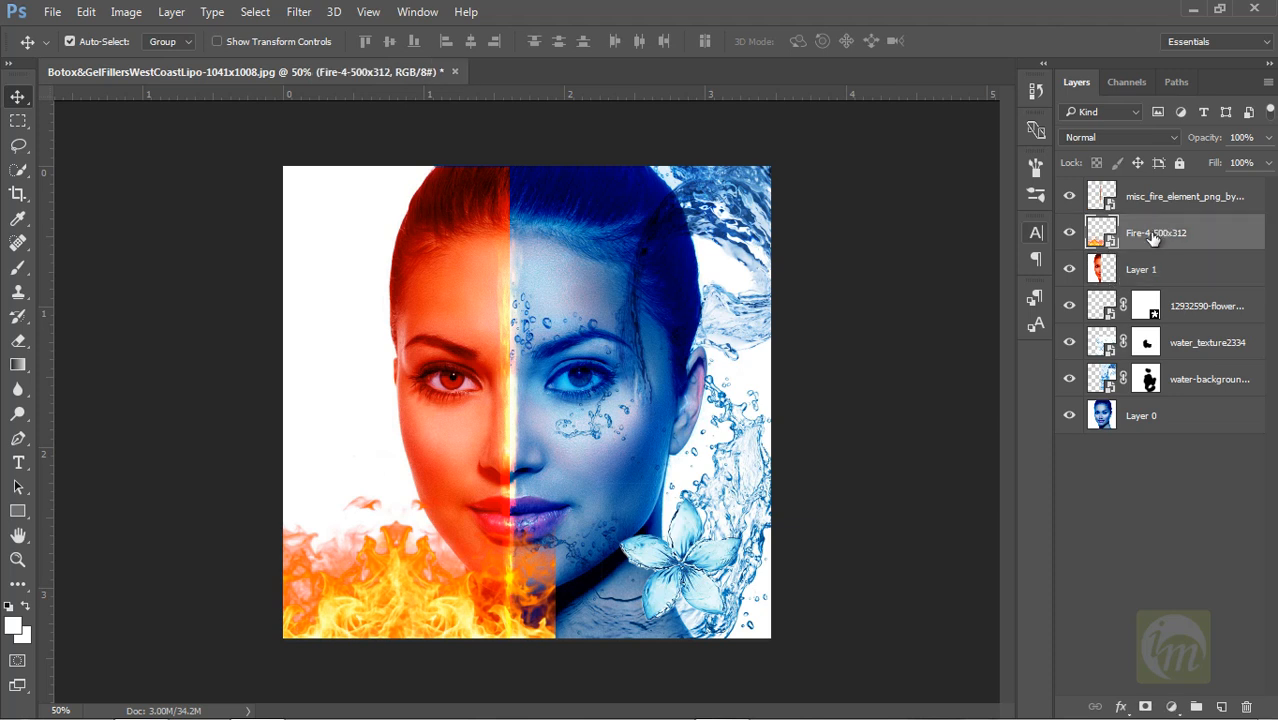
right_click(1153, 237)
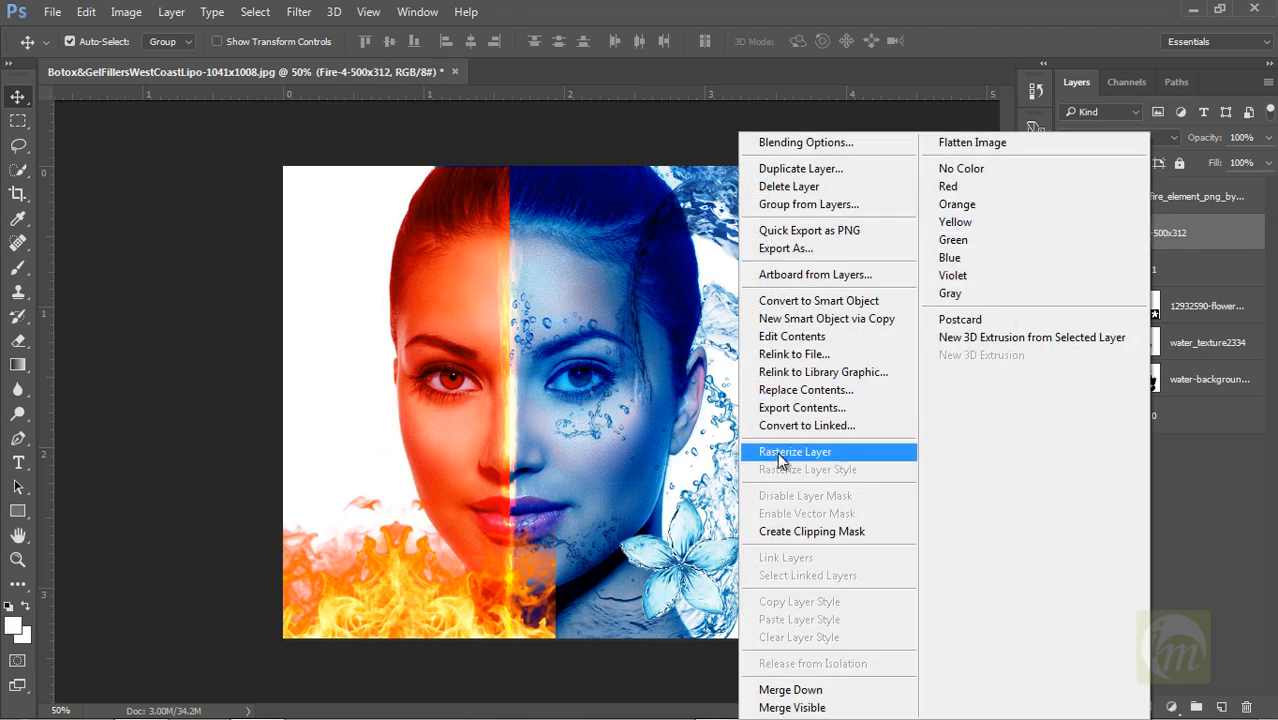
left_click(783, 452)
right_click(1152, 233)
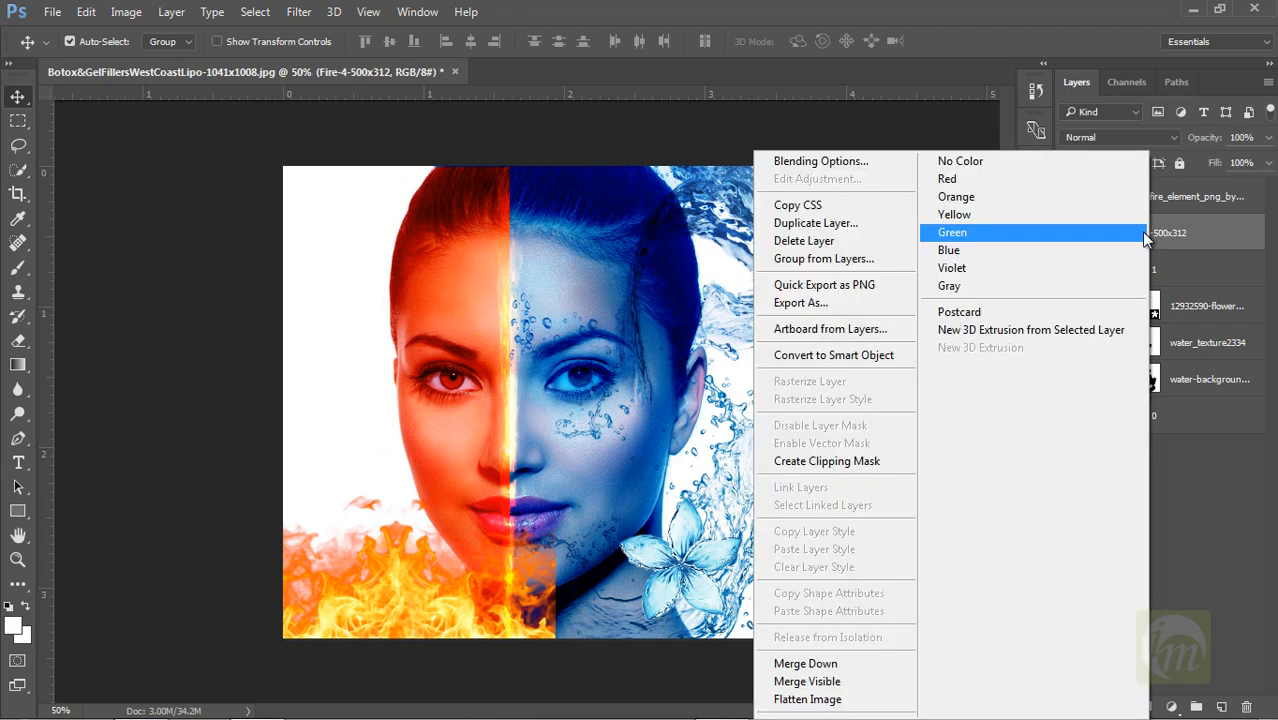
left_click(826, 461)
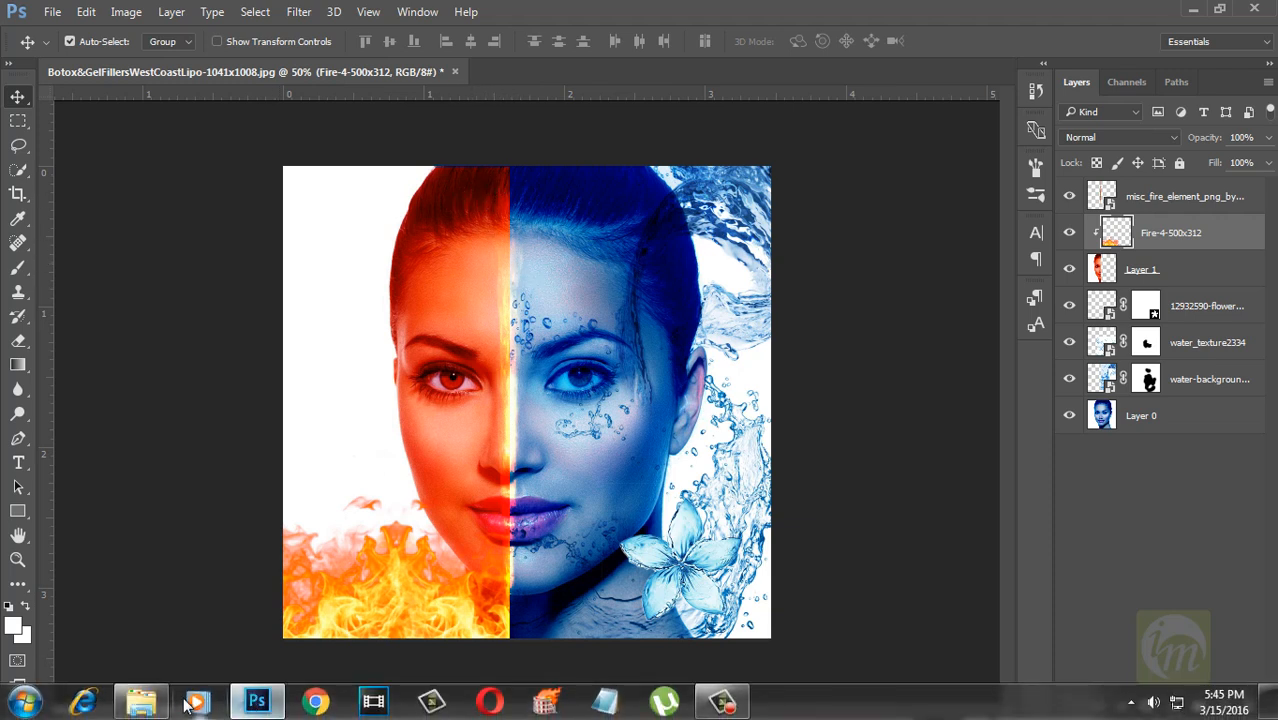
Place the f2 fire image at about 78% scale, rotated about -120.6°, over the hair of the red half
left_click(140, 700)
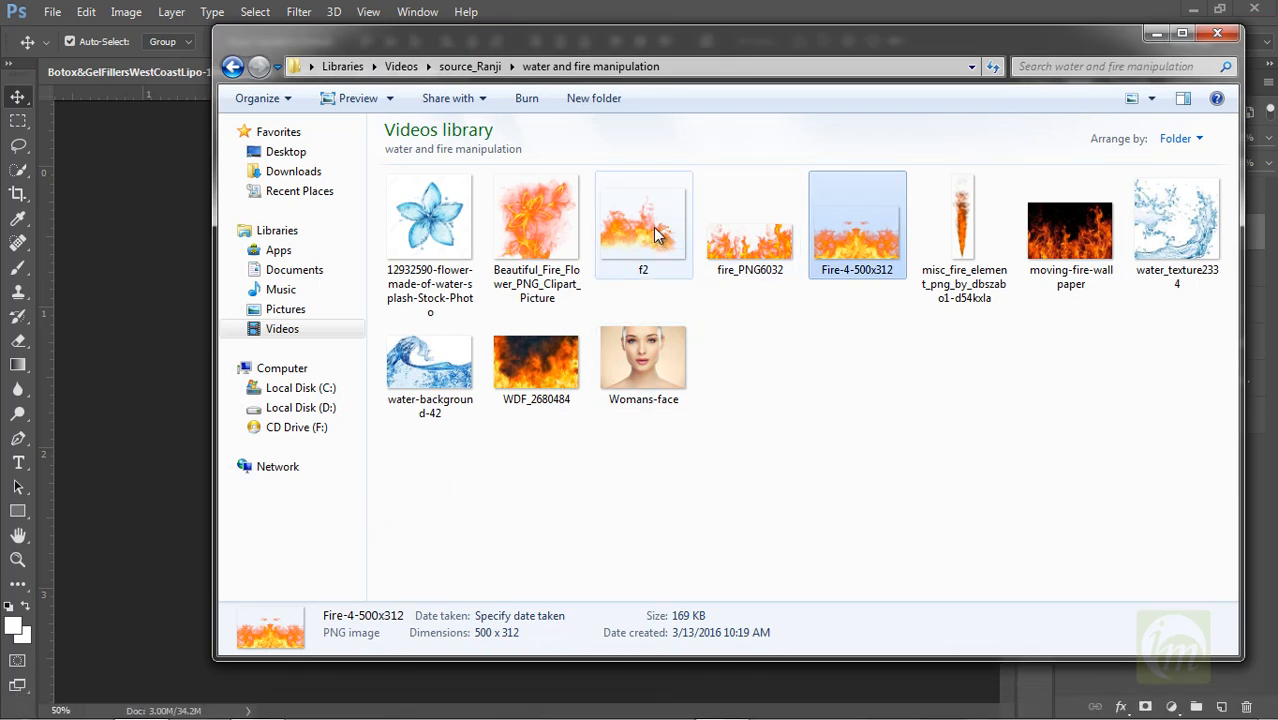
left_click_drag(650, 235, 496, 257)
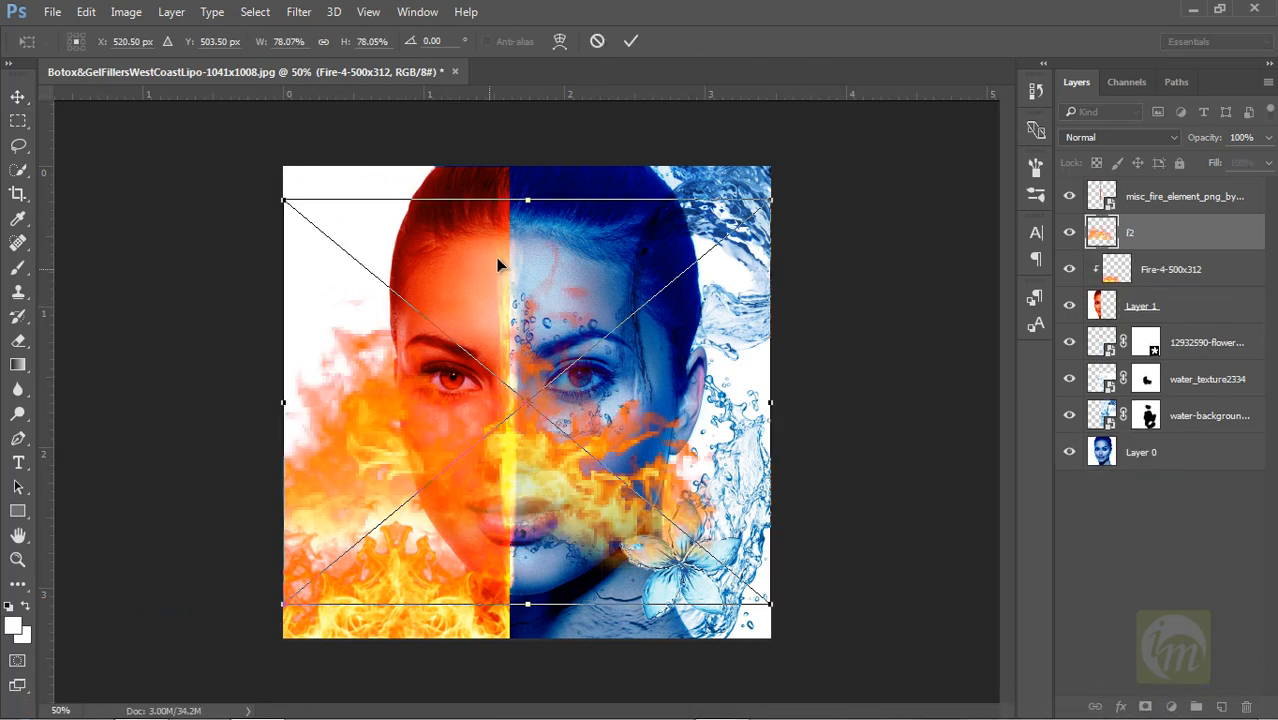
left_click_drag(534, 295, 437, 116)
left_click_drag(698, 512, 614, 260)
left_click_drag(520, 279, 490, 228)
left_click_drag(514, 400, 690, 189)
left_click_drag(501, 289, 519, 163)
left_click_drag(600, 336, 641, 209)
left_click_drag(456, 187, 409, 228)
mouse_move(510, 233)
left_mouse_down()
mouse_move(485, 243)
mouse_move(498, 243)
left_mouse_up()
left_click_drag(632, 282, 665, 235)
mouse_move(467, 214)
left_mouse_down()
mouse_move(441, 249)
mouse_move(471, 228)
left_mouse_up()
left_click_drag(626, 266, 612, 208)
left_click_drag(429, 235, 414, 249)
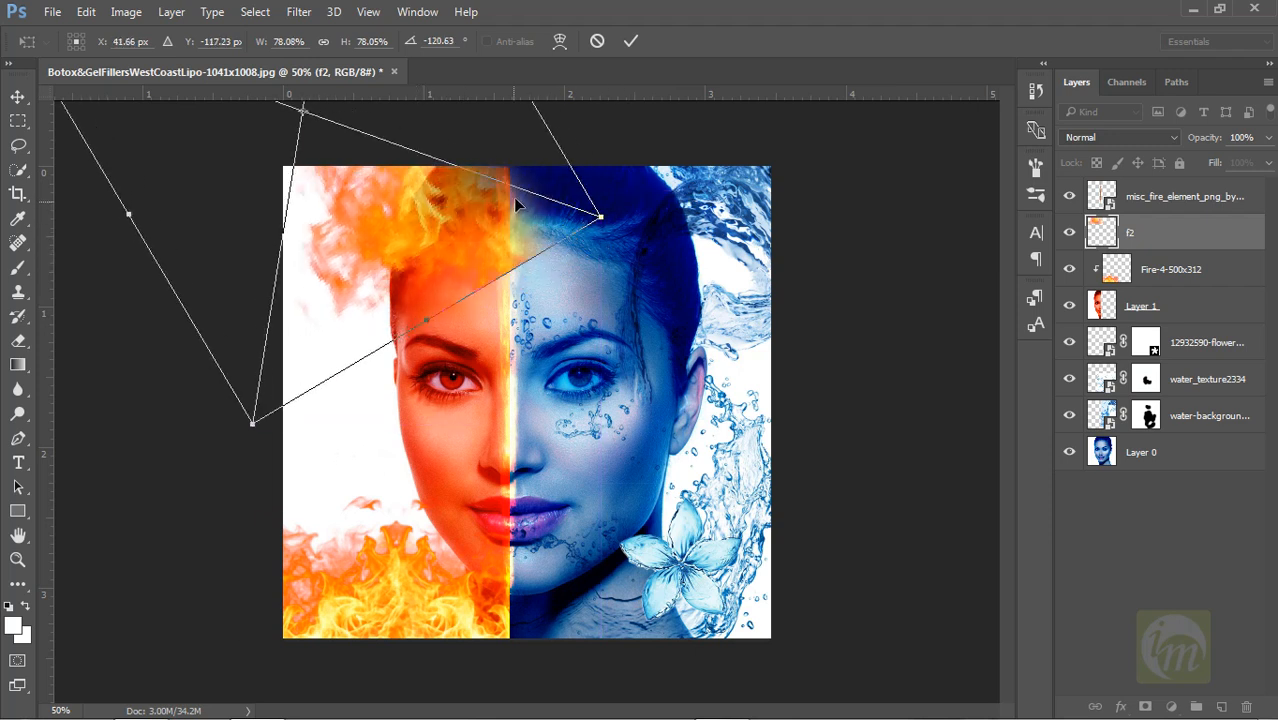
key("Return")
Clip the f2 layer to Layer 1 and position its flames over the top of the red half's hair
left_click_drag(467, 227, 514, 257)
left_click_drag(545, 241, 543, 259)
left_click_drag(541, 250, 539, 253)
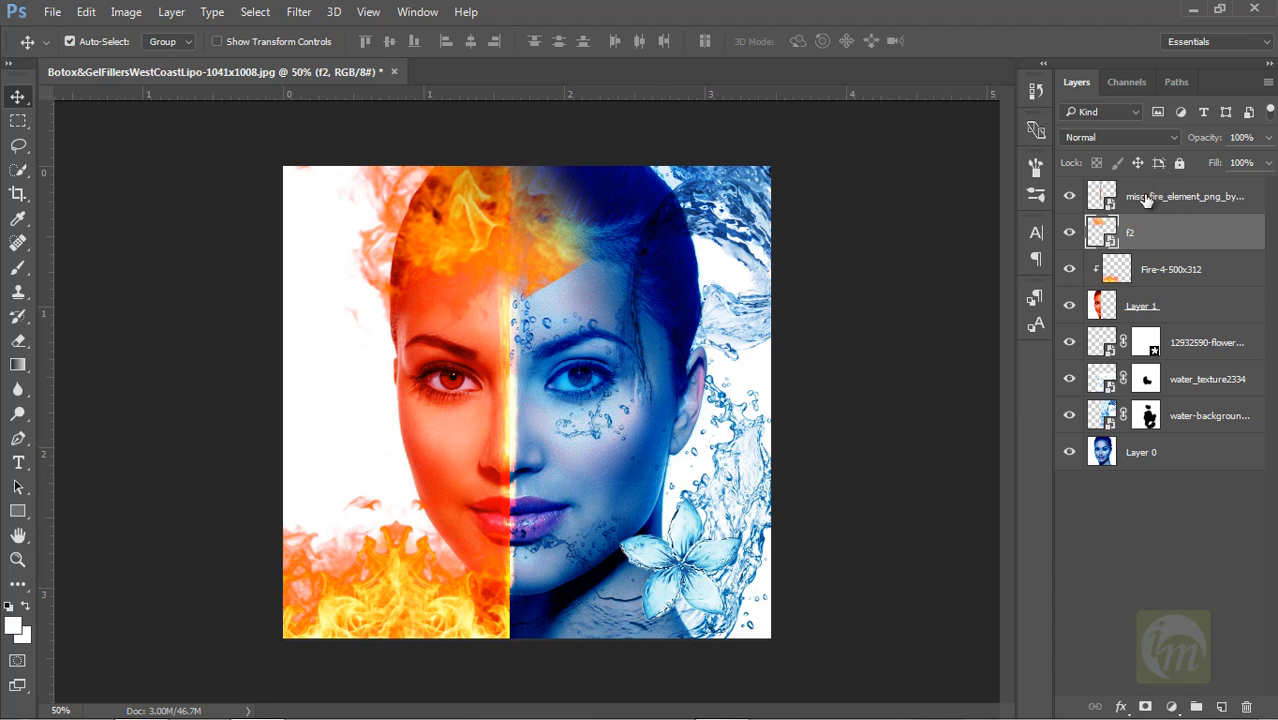
right_click(1151, 229)
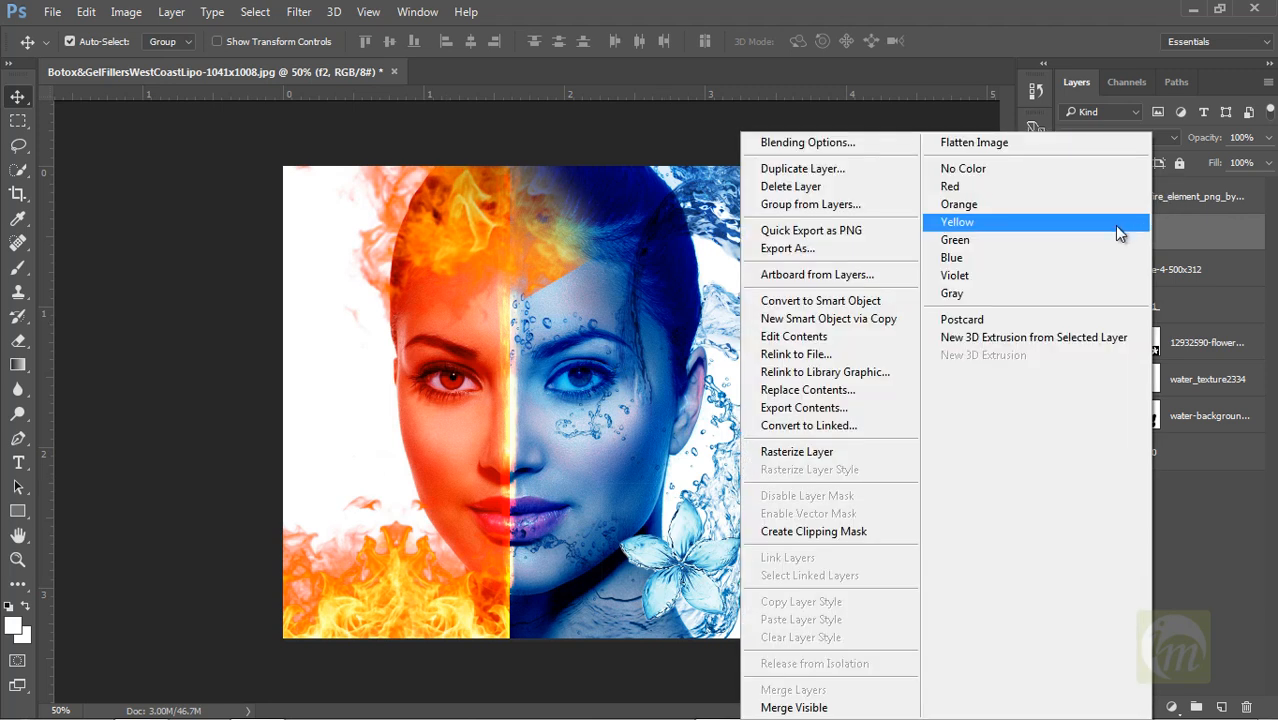
left_click(822, 533)
left_click_drag(458, 240, 450, 206)
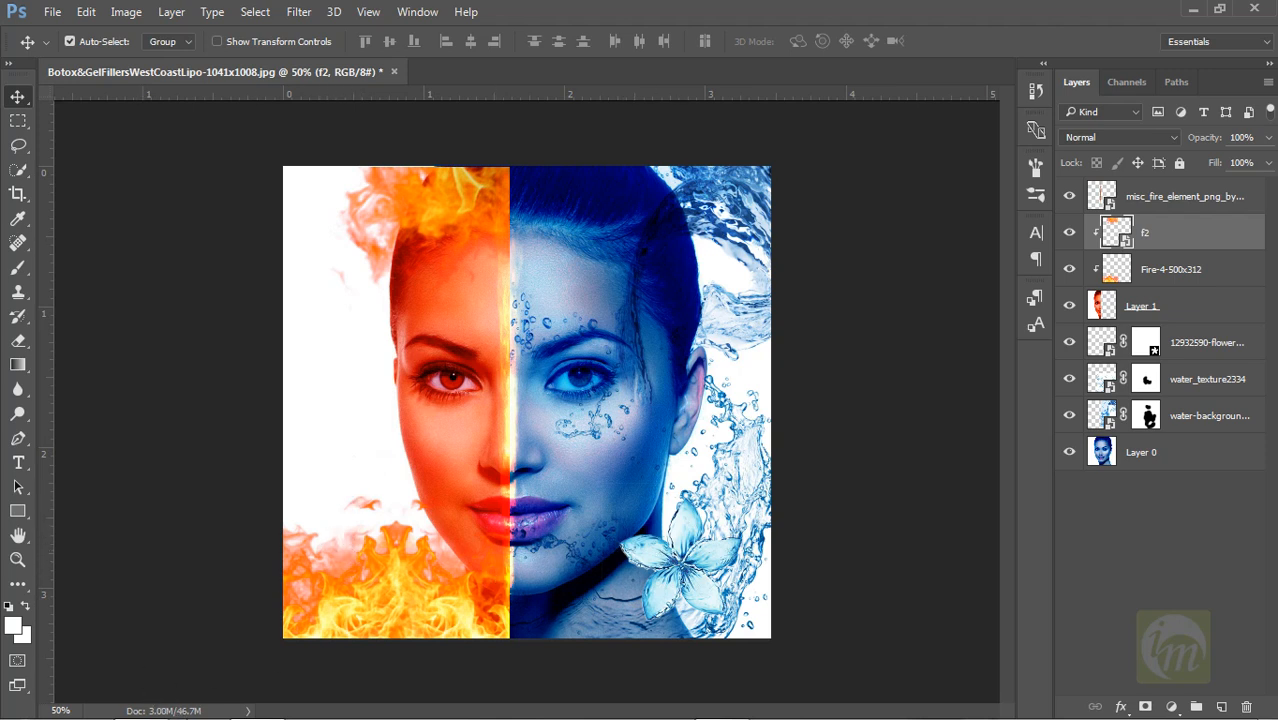
Place the Beautiful_Fire_Flower_PNG_Clipart_Picture image at about 25.7% scale over the forehead and hair of the red half
left_click(140, 702)
left_click_drag(536, 288, 158, 543)
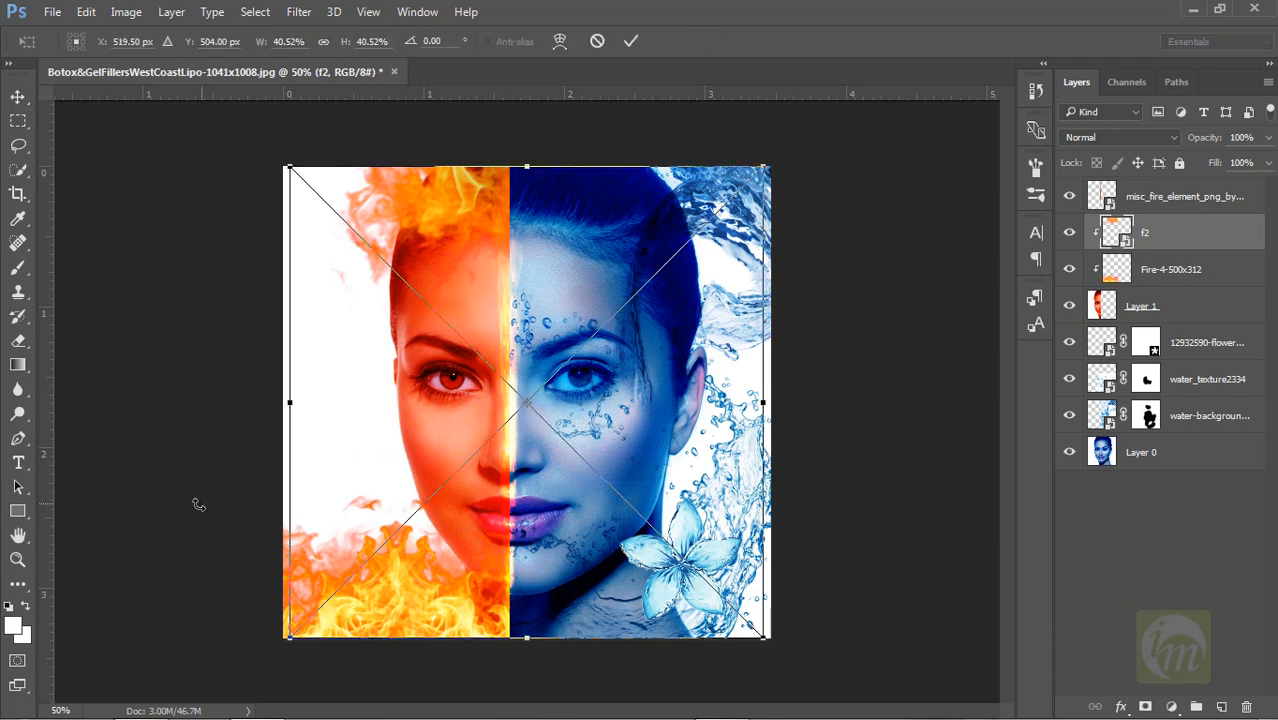
left_click_drag(766, 165, 643, 285)
left_click_drag(551, 384, 379, 275)
left_click_drag(489, 192, 524, 159)
left_click_drag(465, 252, 493, 237)
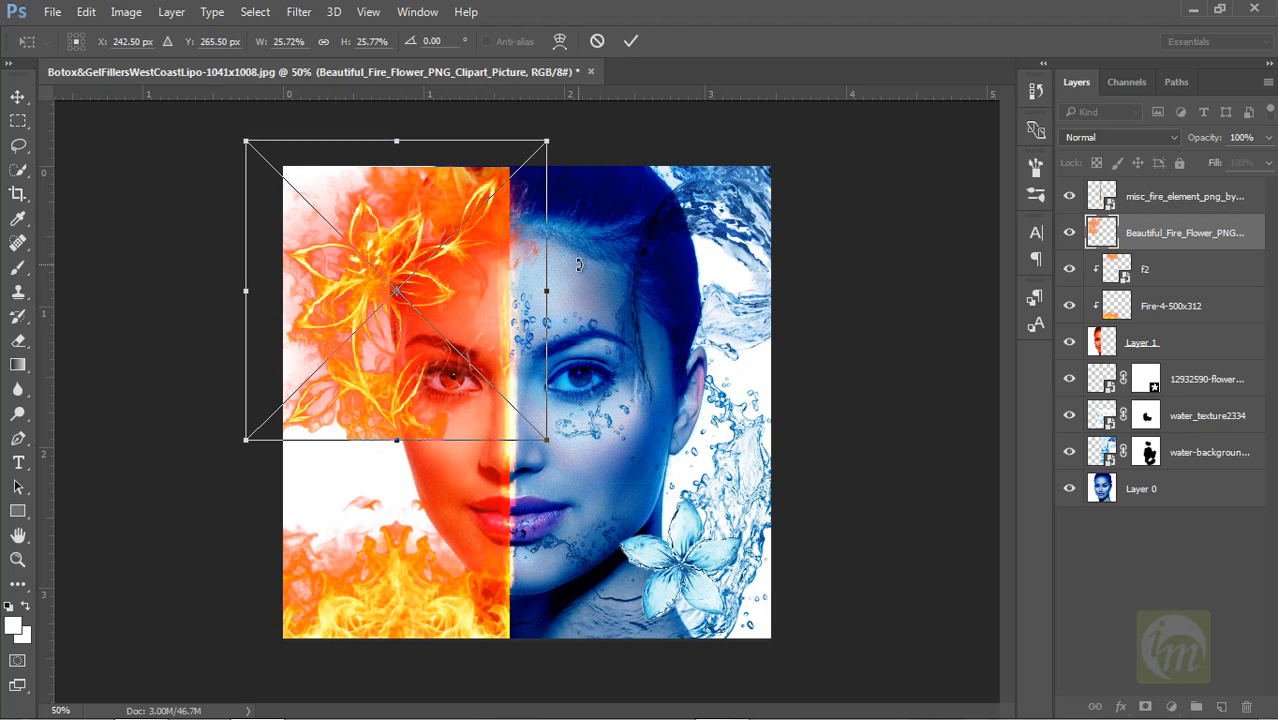
key("Return")
left_click_drag(373, 390, 385, 389)
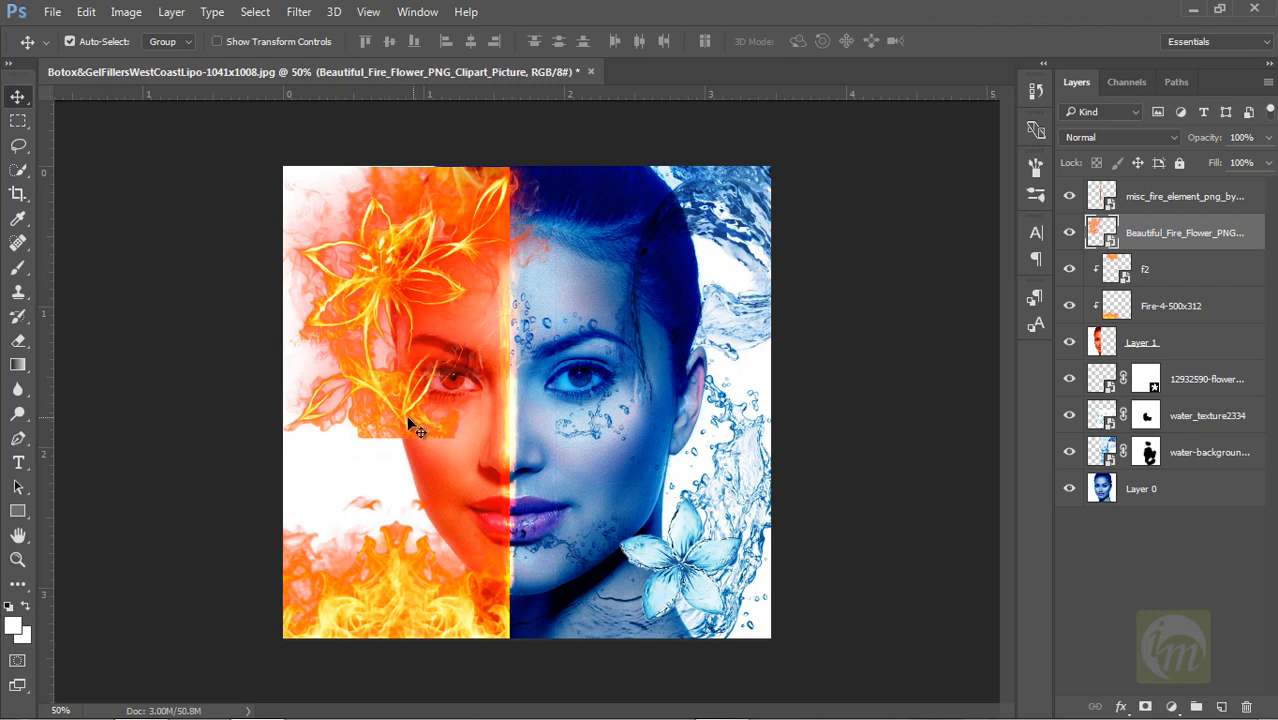
Add a layer mask to the fire flower layer and paint it black with an 83 px brush over the red half's eye, cheek and face edge
left_click(1146, 708)
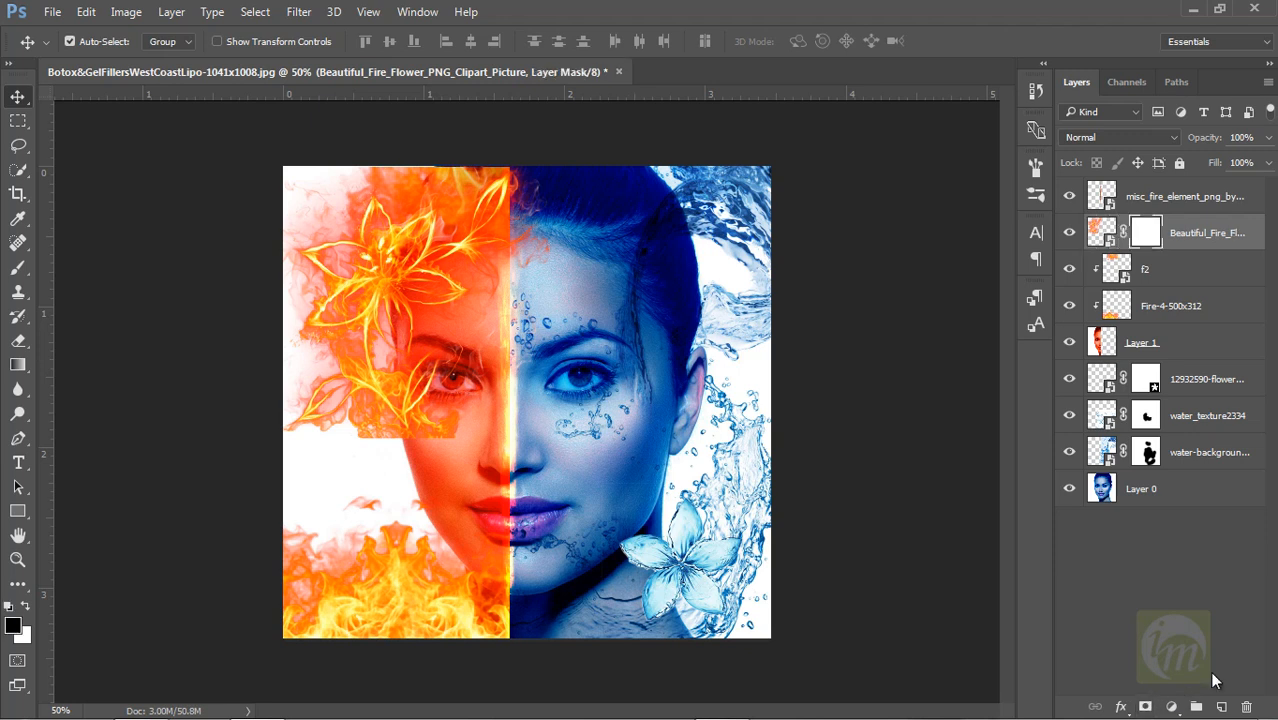
left_click(18, 267)
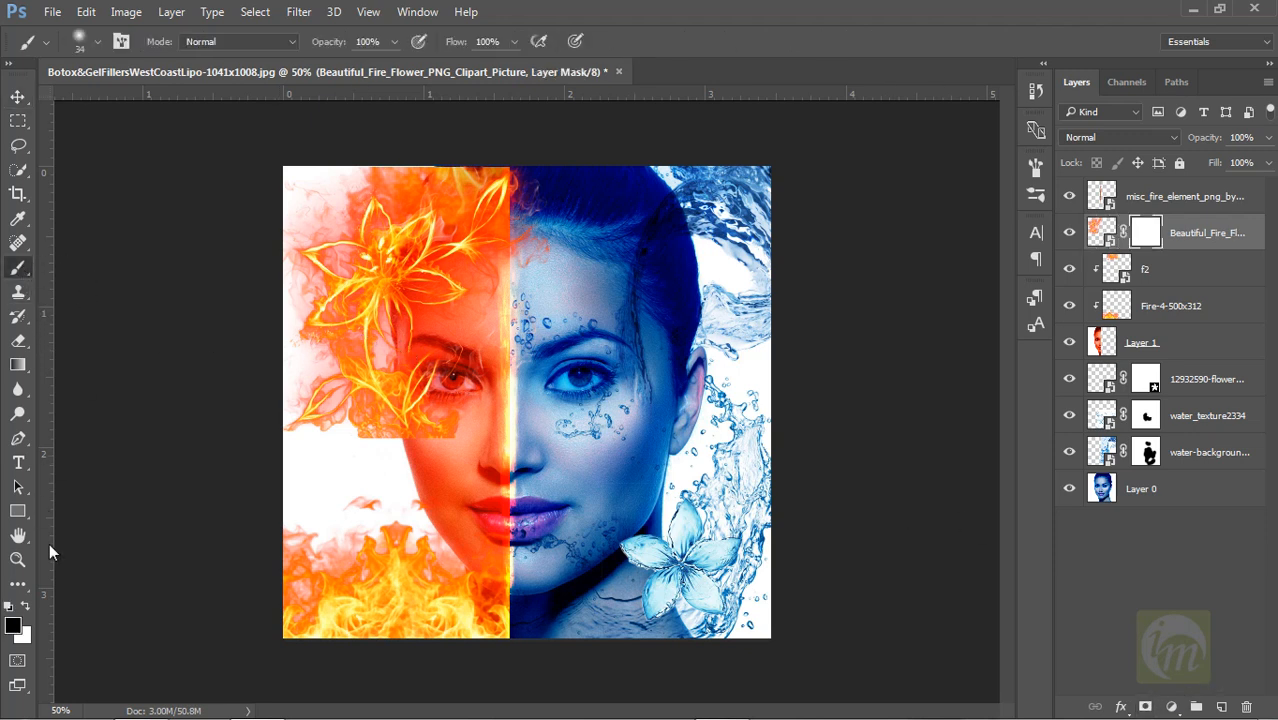
right_click(510, 340)
left_click_drag(619, 388, 644, 391)
key("Return")
mouse_move(456, 362)
left_mouse_down()
mouse_move(479, 394)
mouse_move(478, 341)
mouse_move(491, 335)
mouse_move(446, 426)
mouse_move(404, 444)
mouse_move(442, 426)
mouse_move(420, 420)
mouse_move(414, 388)
mouse_move(415, 401)
mouse_move(437, 365)
mouse_move(392, 380)
left_mouse_up()
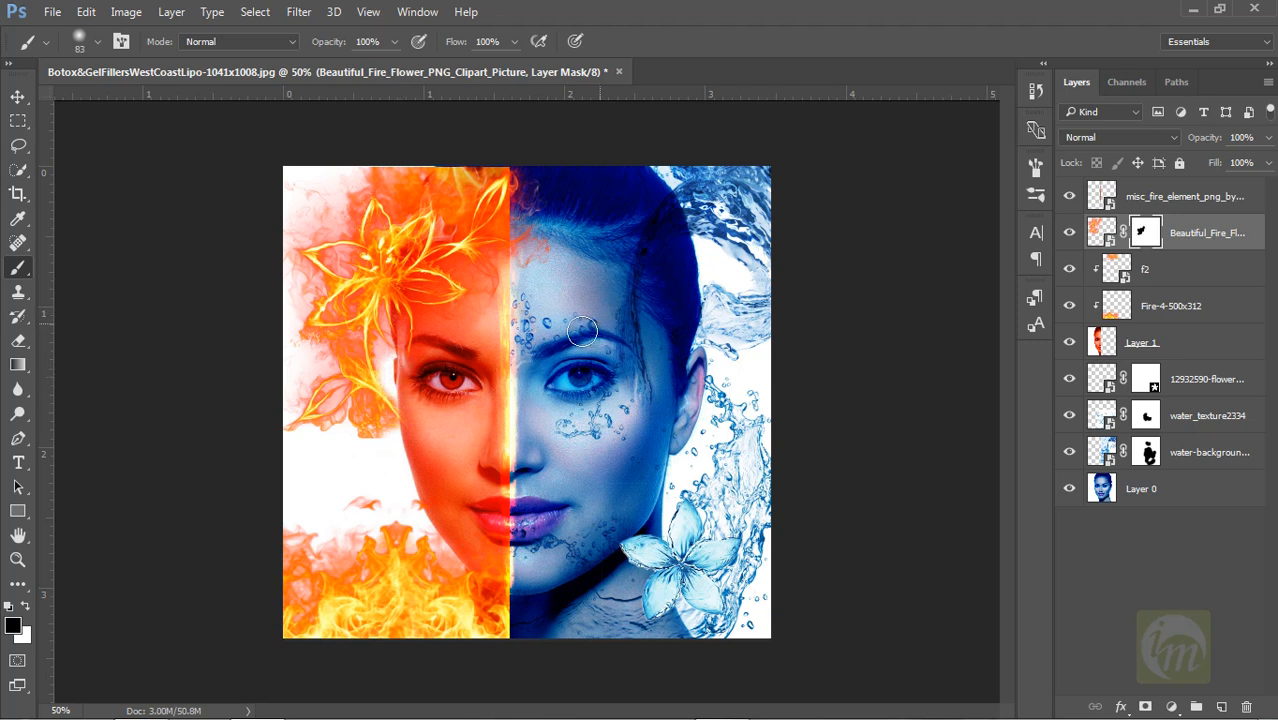
key("ctrl+z")
mouse_move(422, 425)
left_mouse_down()
mouse_move(461, 374)
mouse_move(431, 363)
mouse_move(419, 402)
mouse_move(420, 390)
mouse_move(465, 400)
mouse_move(441, 432)
left_mouse_up()
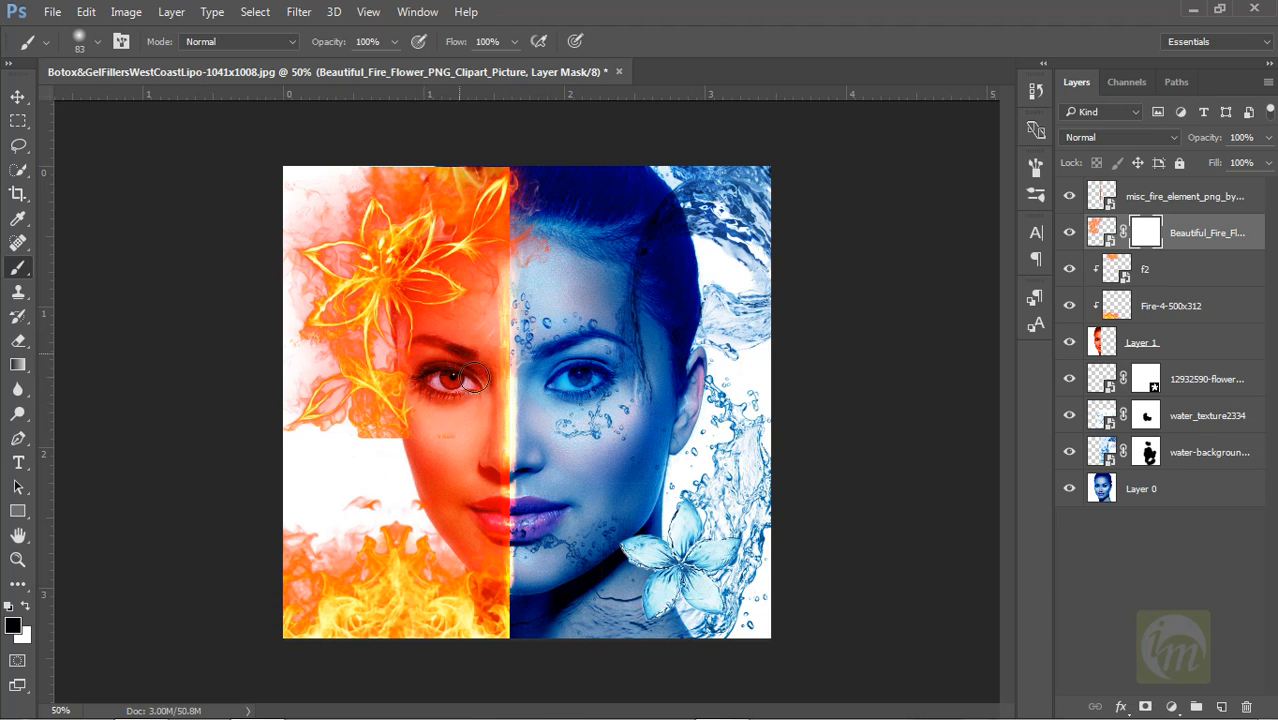
mouse_move(474, 390)
left_mouse_down()
mouse_move(429, 433)
mouse_move(365, 425)
left_mouse_up()
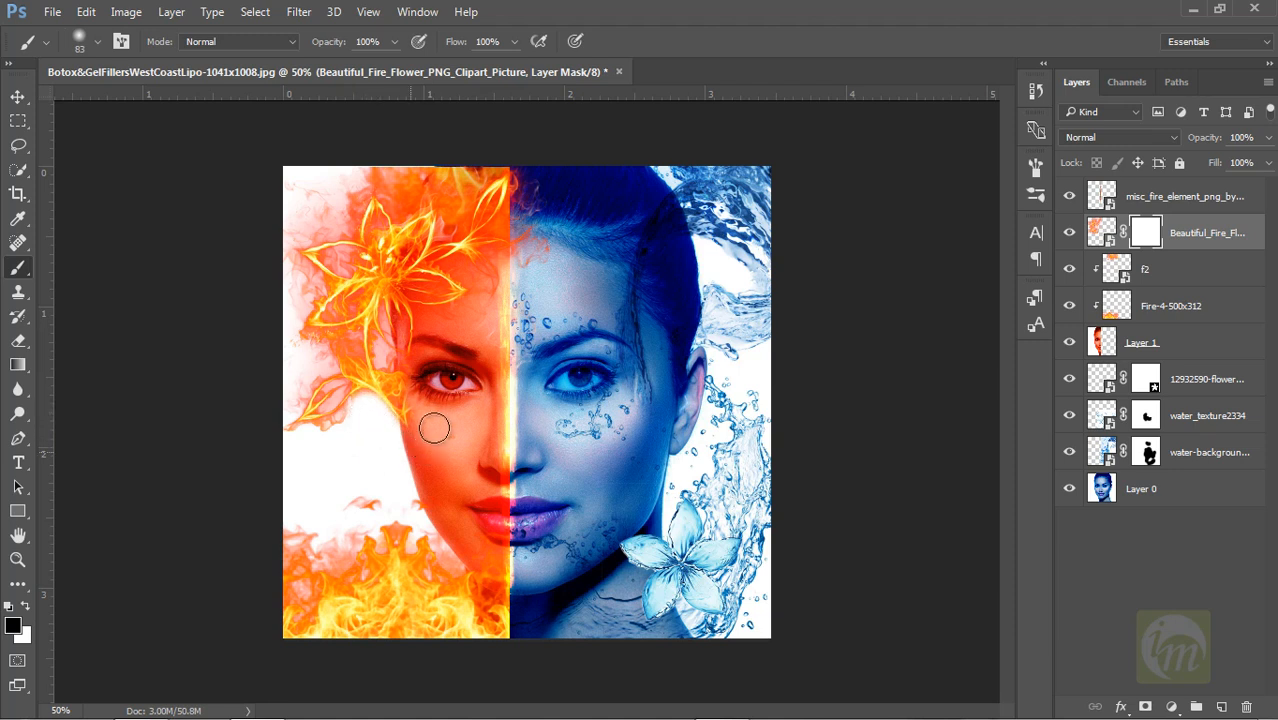
mouse_move(456, 415)
left_mouse_down()
mouse_move(466, 365)
mouse_move(485, 353)
mouse_move(494, 387)
left_mouse_up()
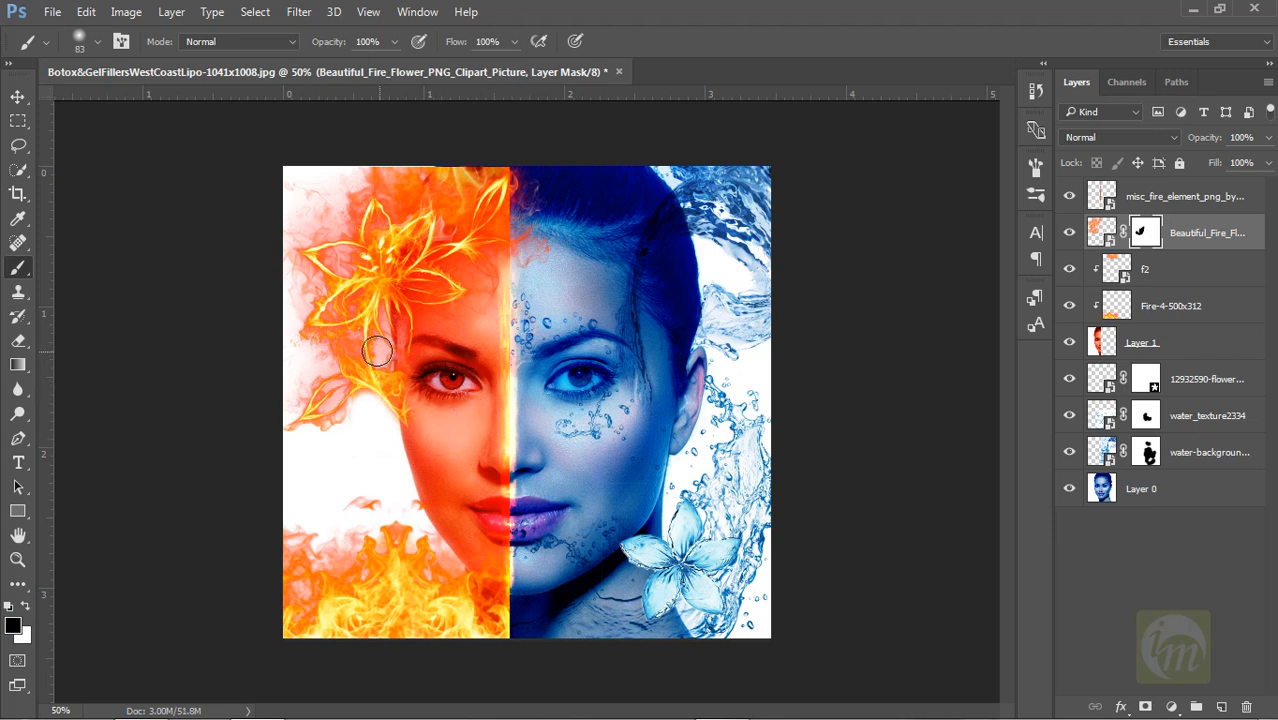
Scale the fire flower layer to about 127% and move it up over the red half's forehead and hair
left_click(18, 97)
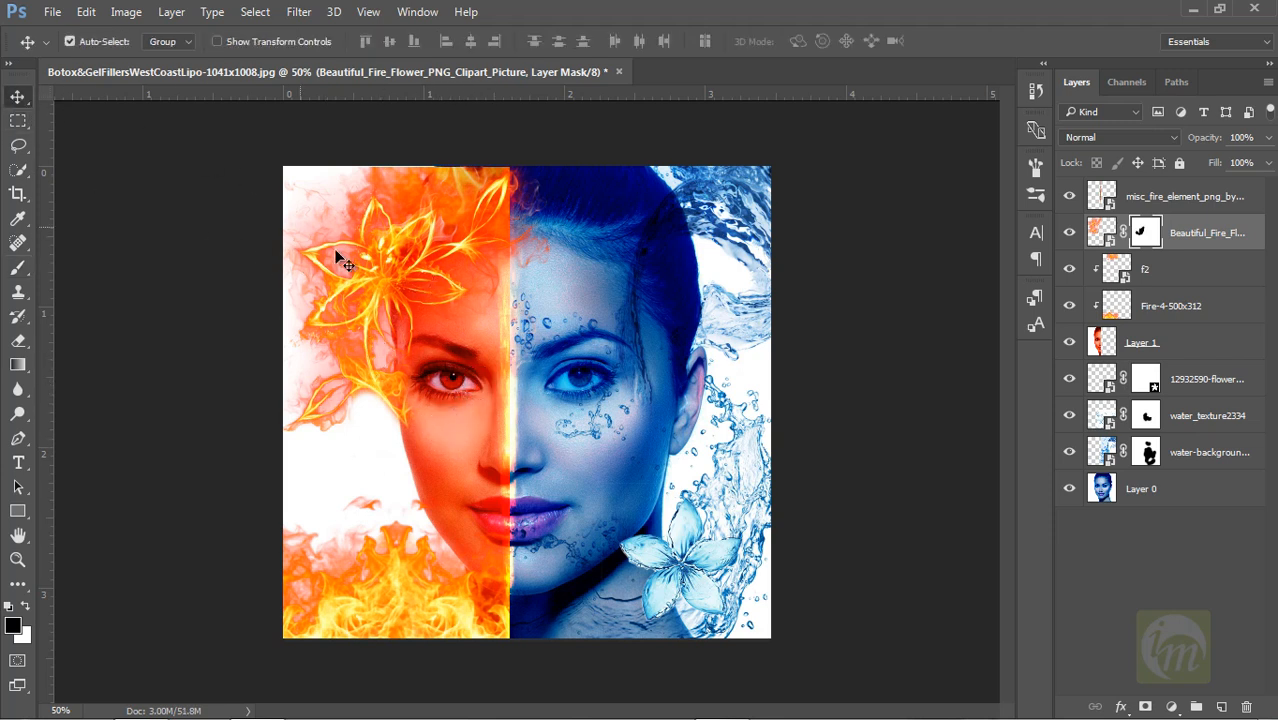
key("ctrl+t")
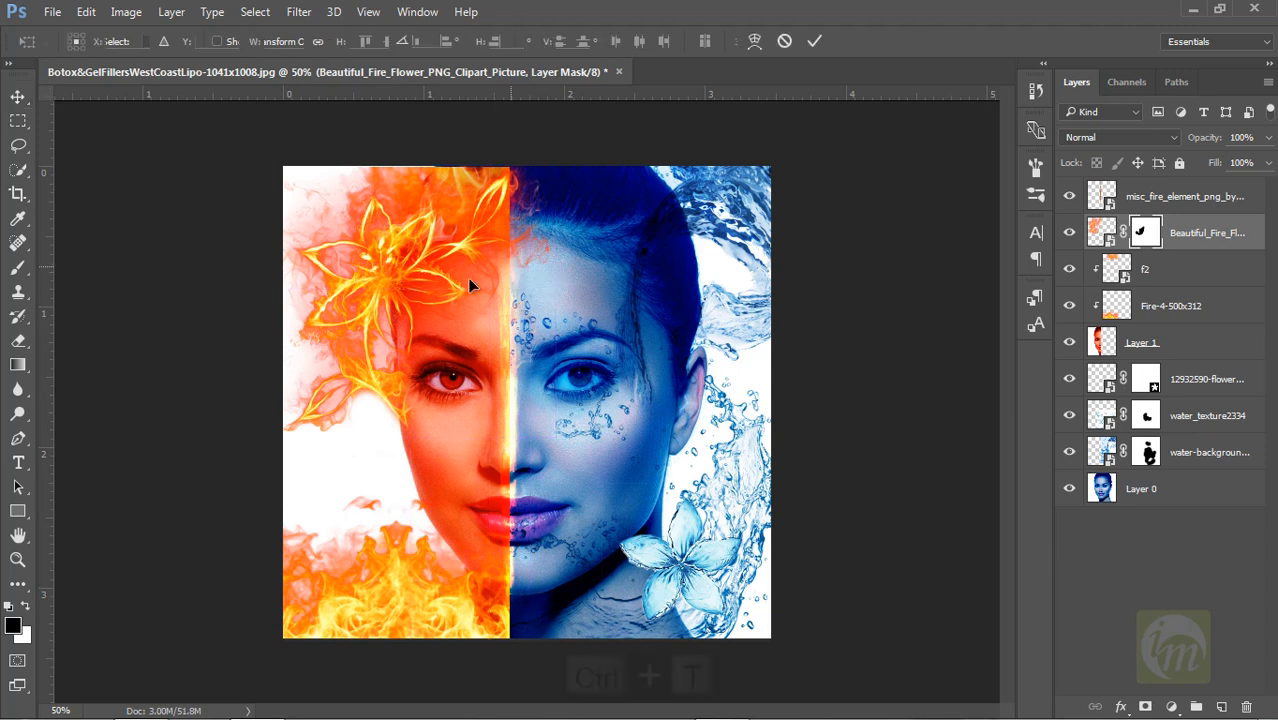
left_click_drag(561, 137, 600, 101)
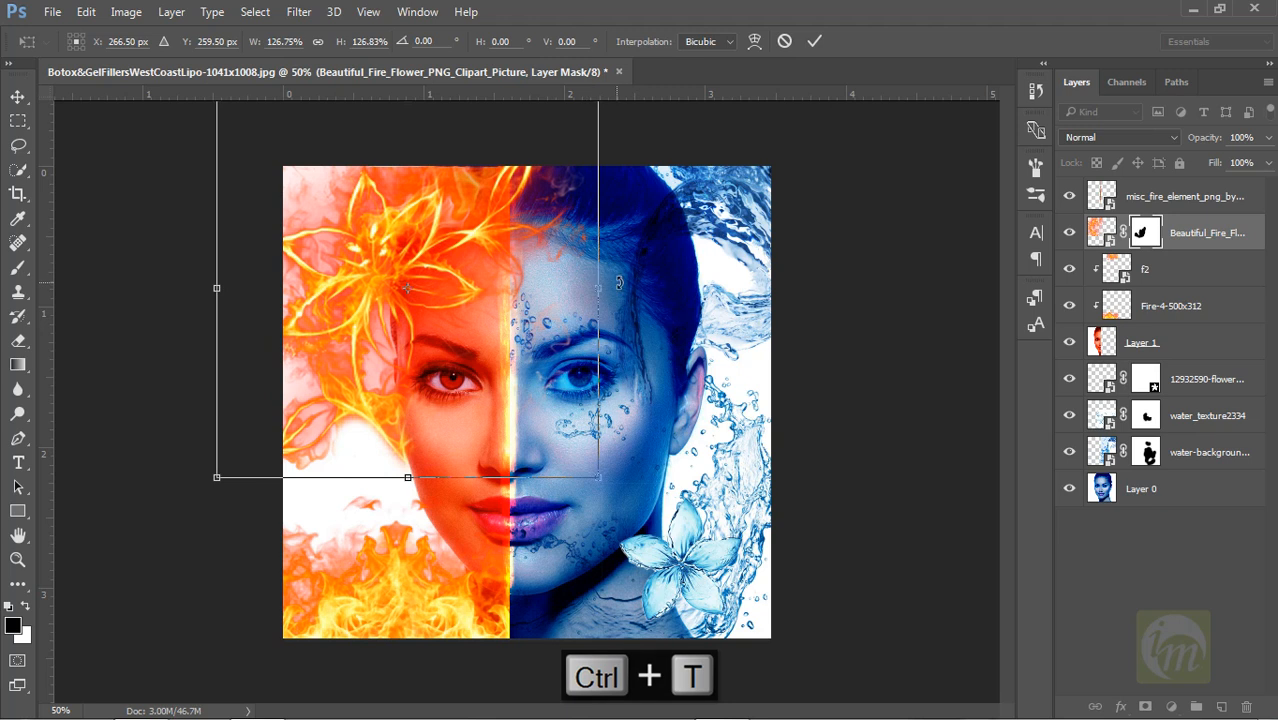
key("Return")
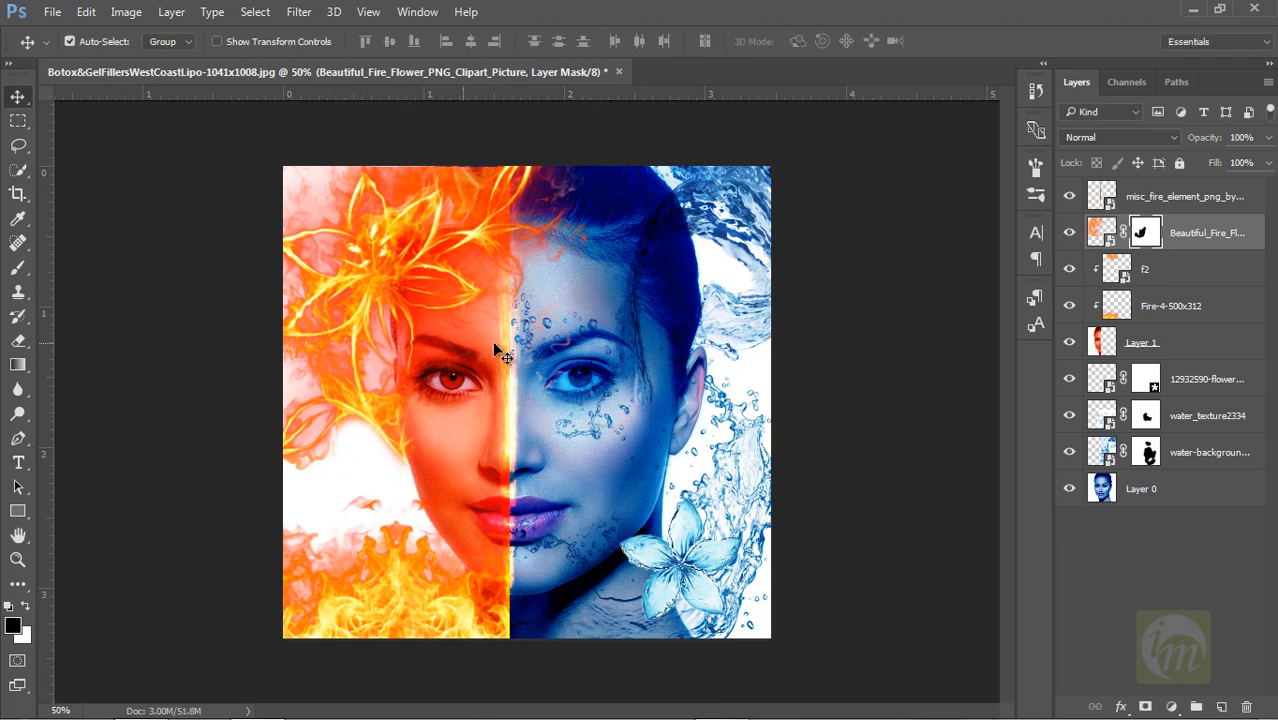
left_click_drag(447, 274, 453, 234)
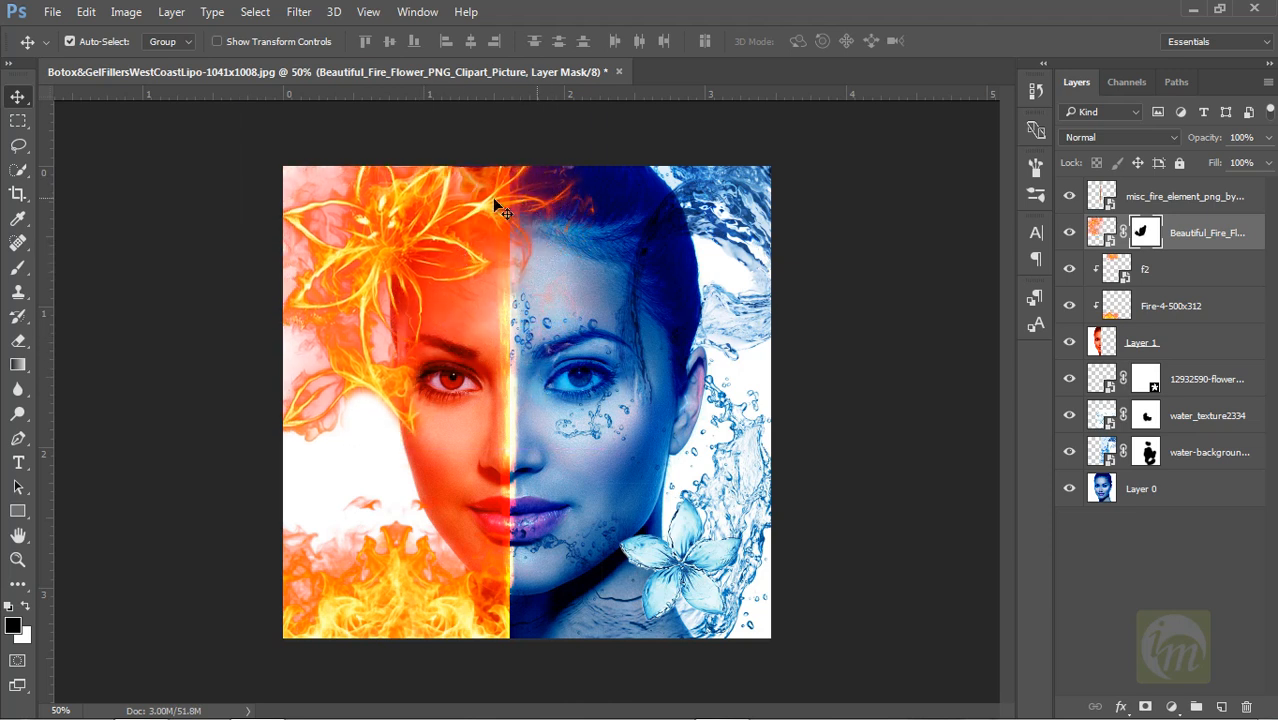
Clip the masked fire flower layer to Layer 1 so it stays within the red half
left_click(1190, 236)
right_click(1185, 235)
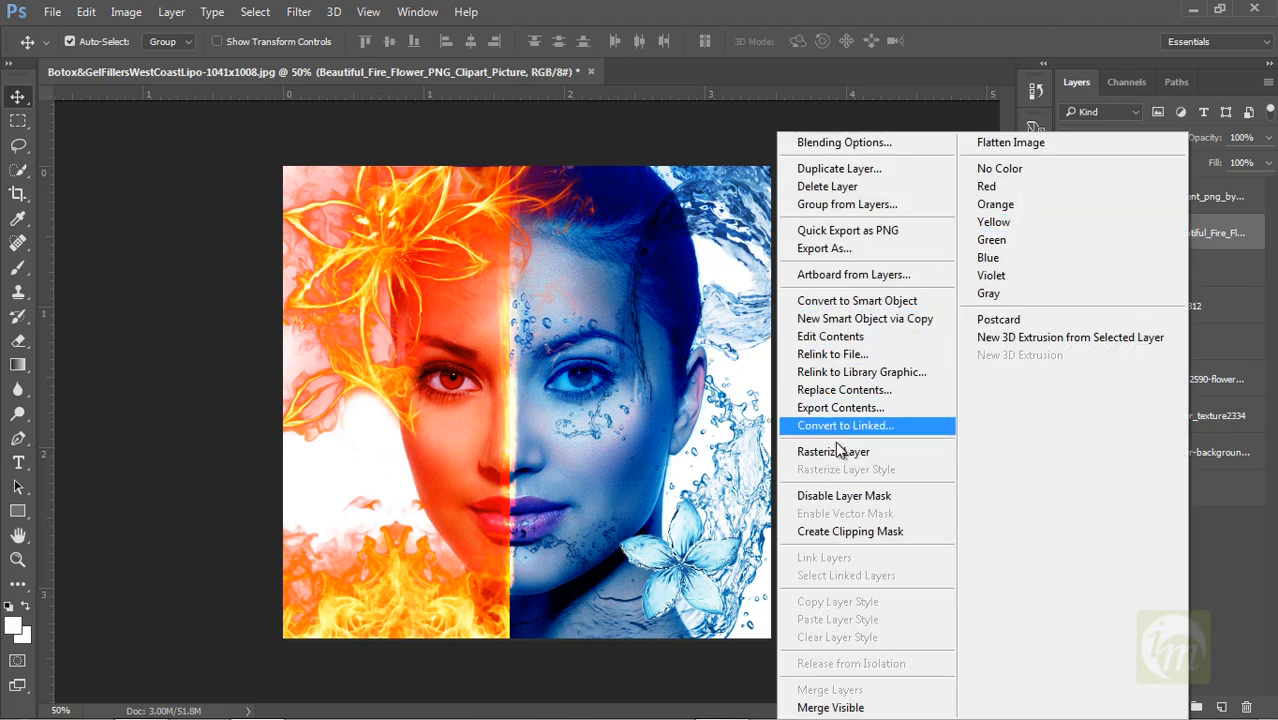
left_click(830, 531)
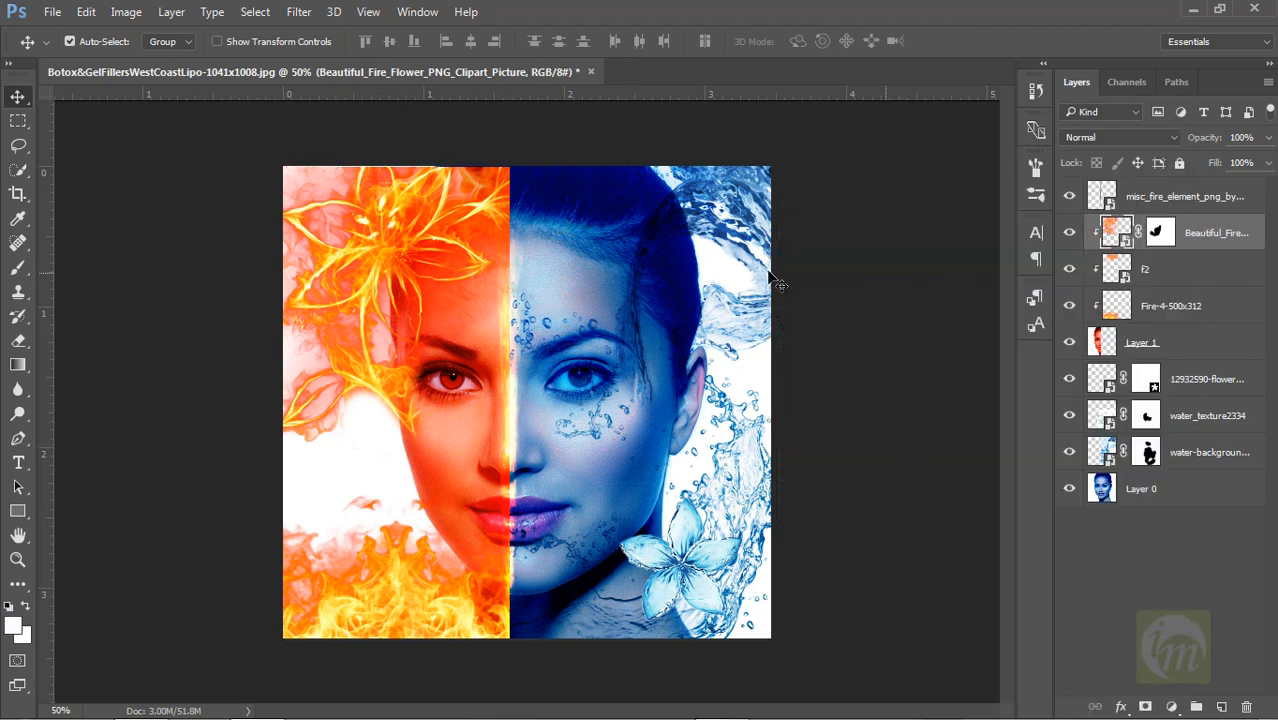
left_click_drag(415, 258, 445, 247)
Paint black on the fire flower's layer mask to hide the small flaming petals at the outer edge beside the red cheek
left_click(1159, 233)
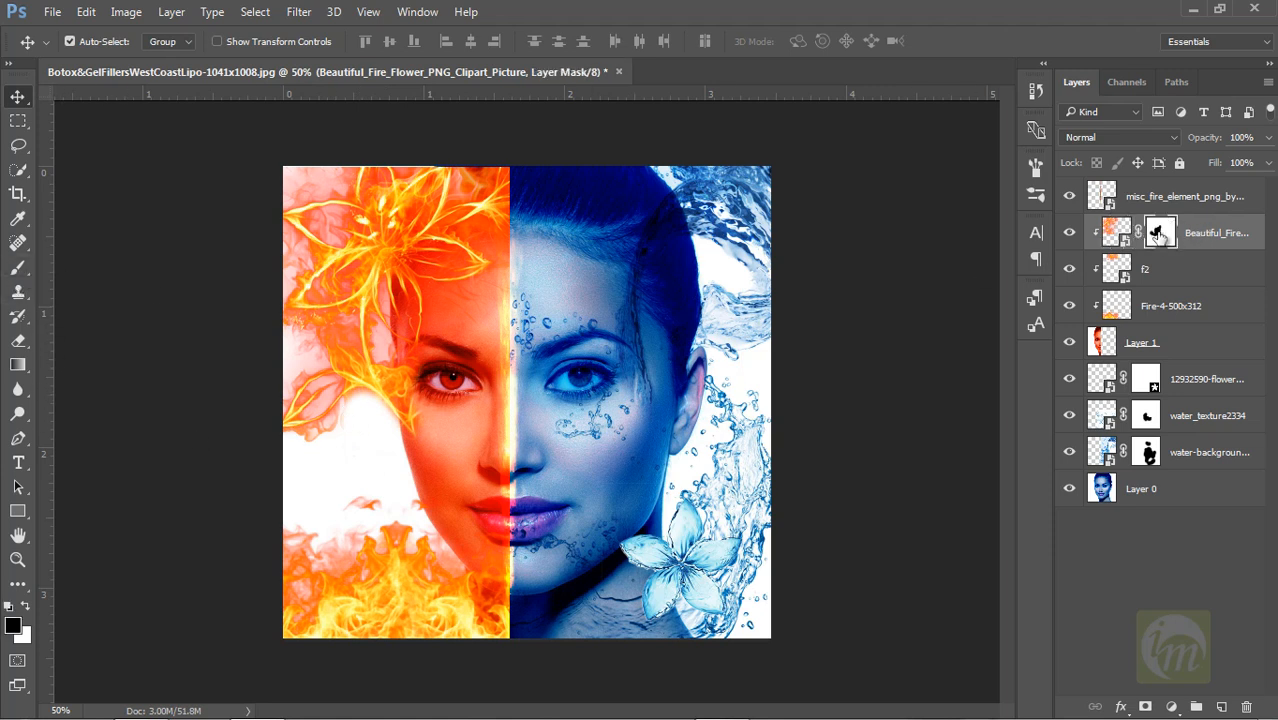
left_click(21, 268)
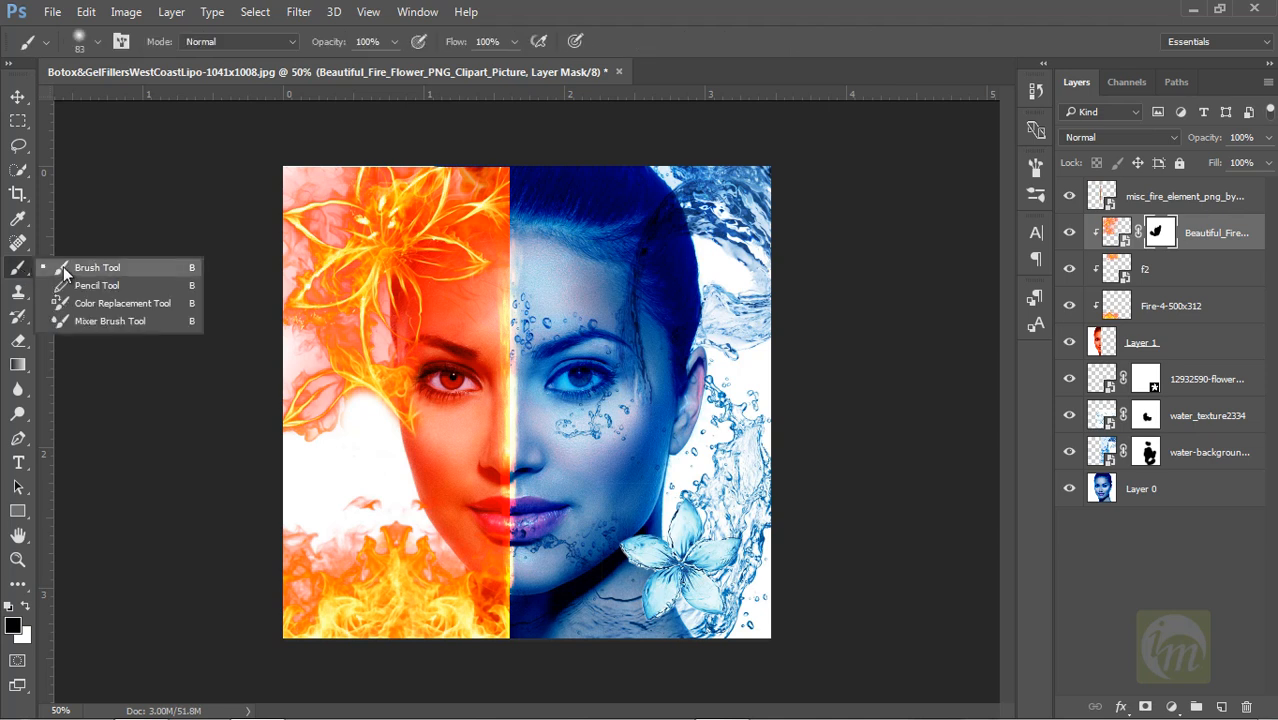
left_click(63, 266)
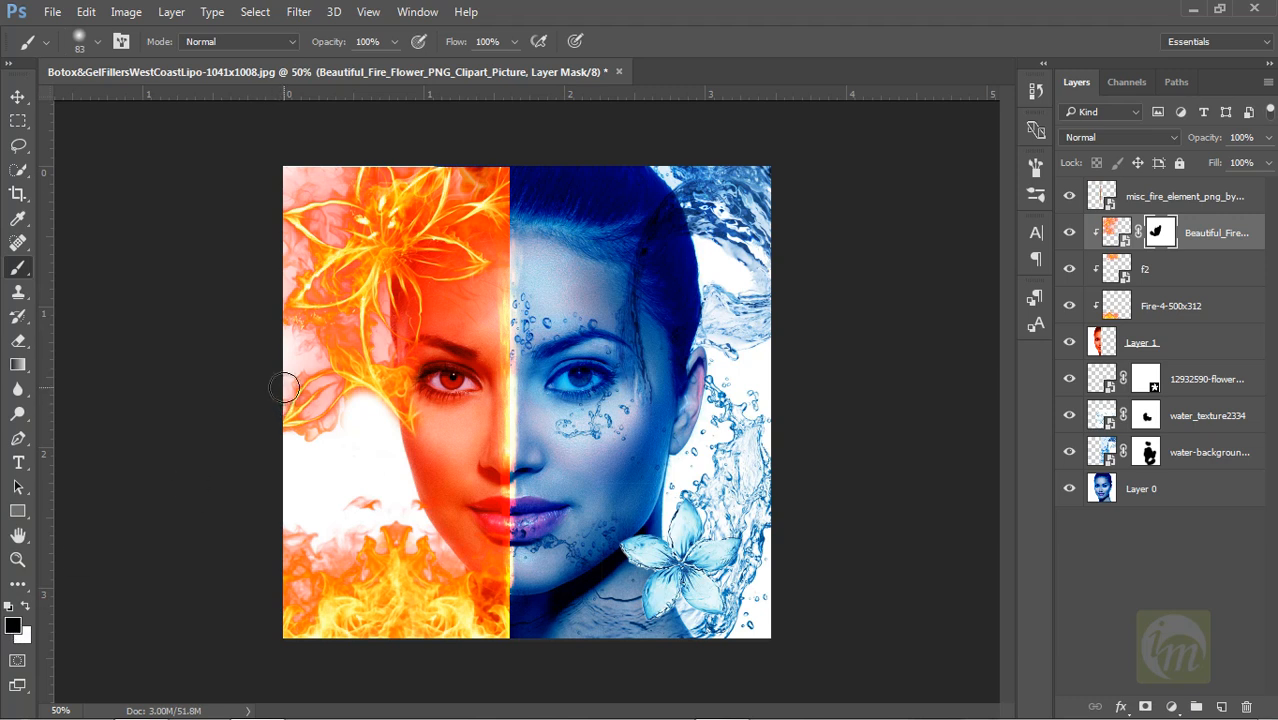
mouse_move(310, 378)
left_mouse_down()
mouse_move(346, 404)
mouse_move(307, 402)
mouse_move(316, 407)
mouse_move(296, 414)
mouse_move(314, 430)
mouse_move(294, 434)
mouse_move(344, 438)
mouse_move(310, 420)
left_mouse_up()
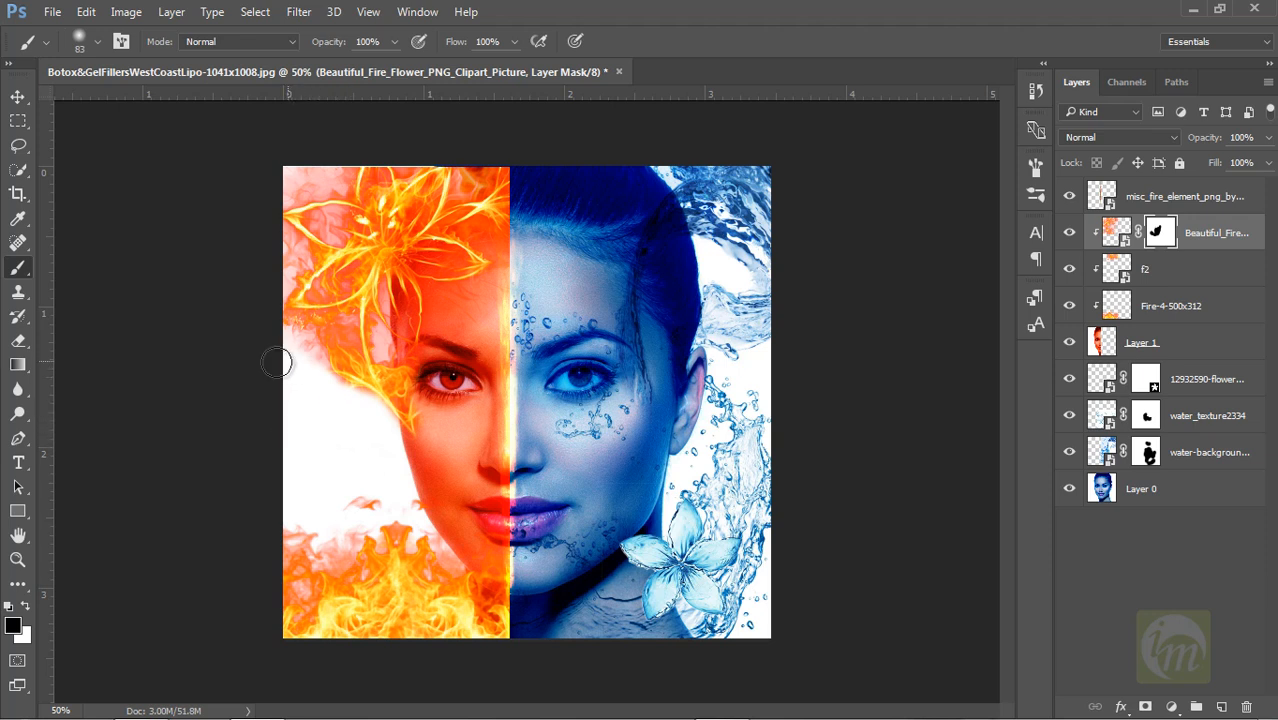